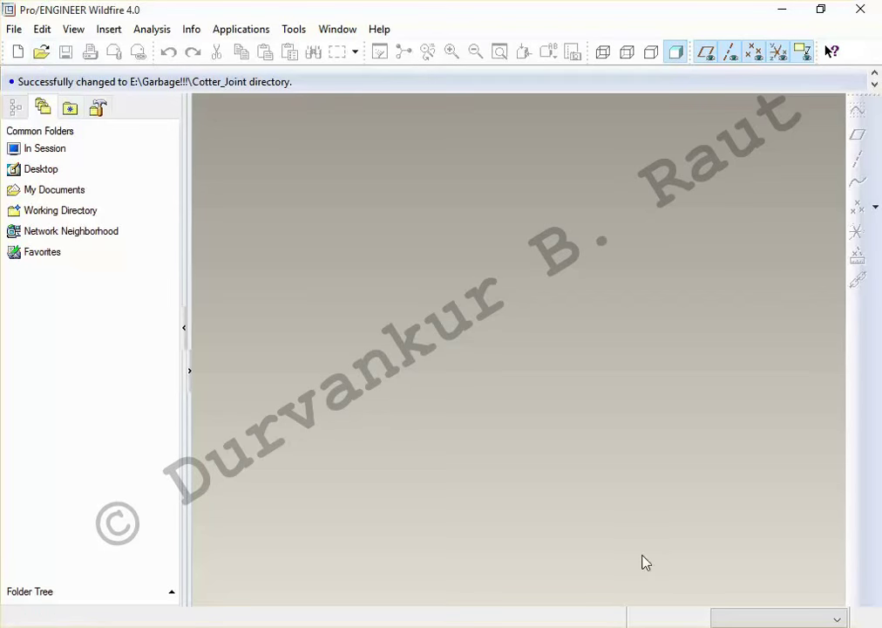
Review the cotter joint reference drawing before modelling
key("alt+Tab")
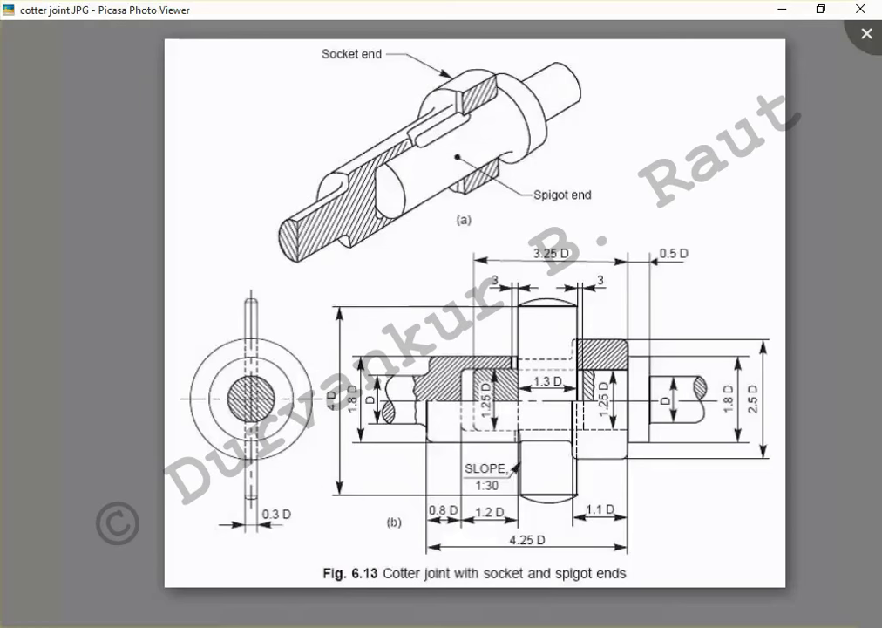
key("alt+Tab")
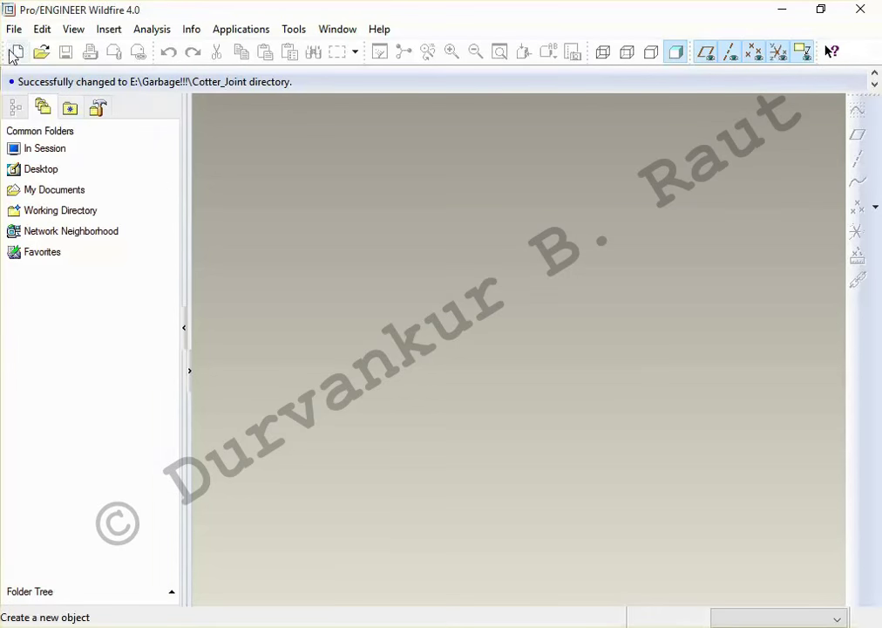
key("alt+Tab")
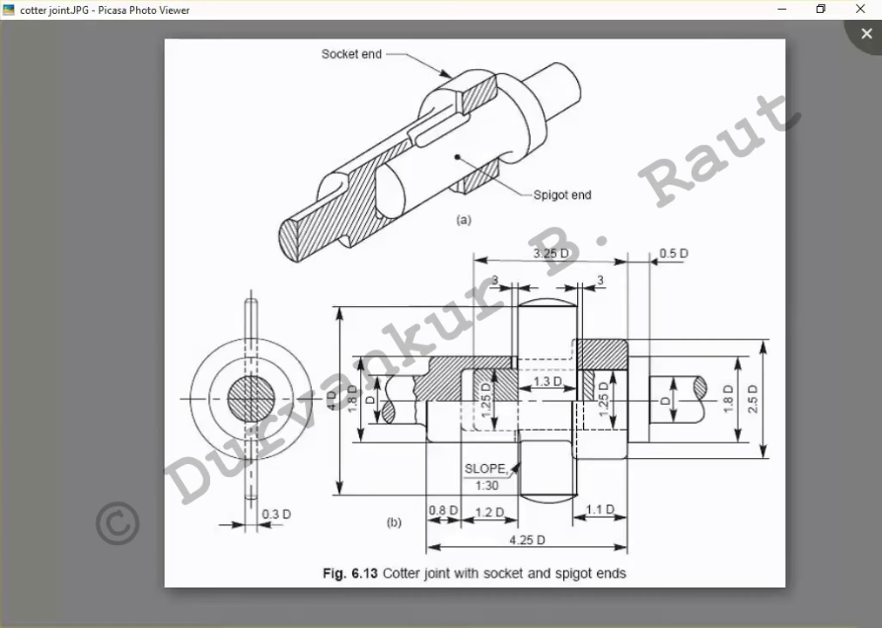
key("alt+Tab")
Create the solid part socket_end from the mmns_part_solid template instead of the default
left_click(21, 52)
type("socket_end")
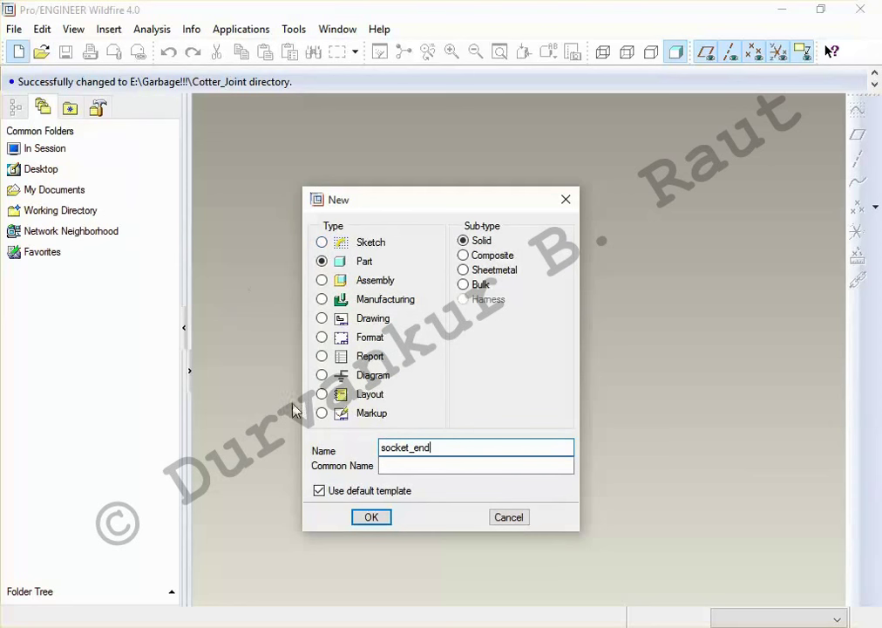
left_click(319, 491)
left_click(368, 517)
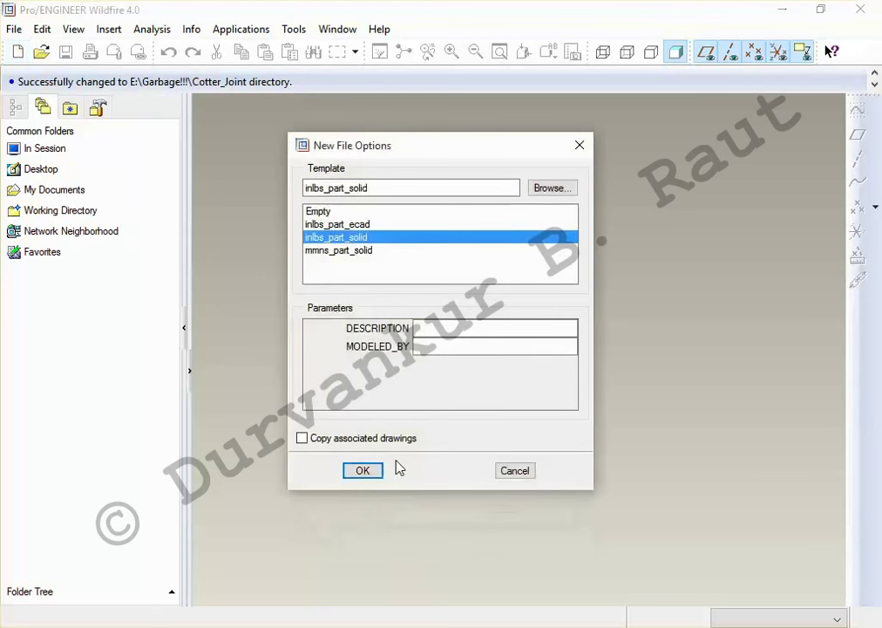
double_click(366, 252)
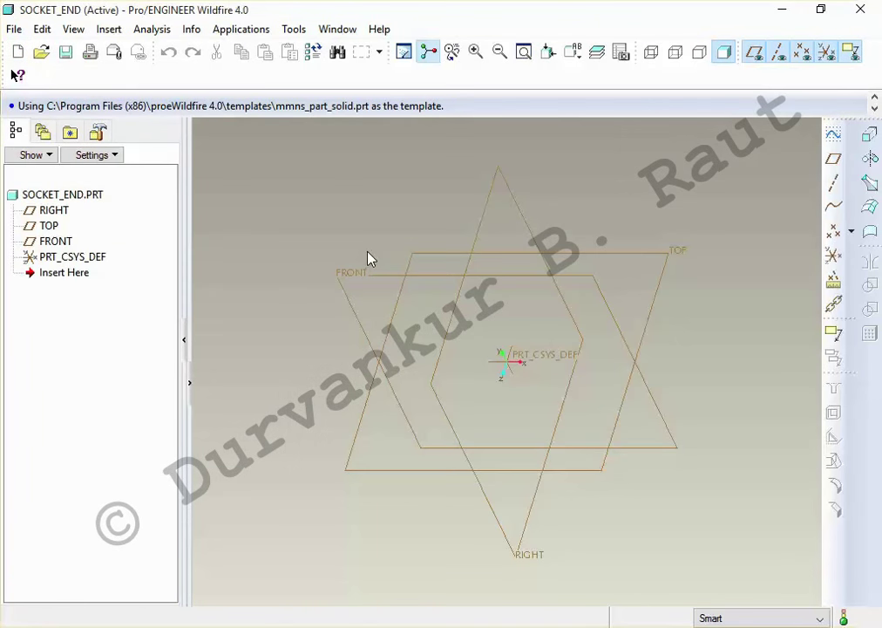
left_click(872, 139)
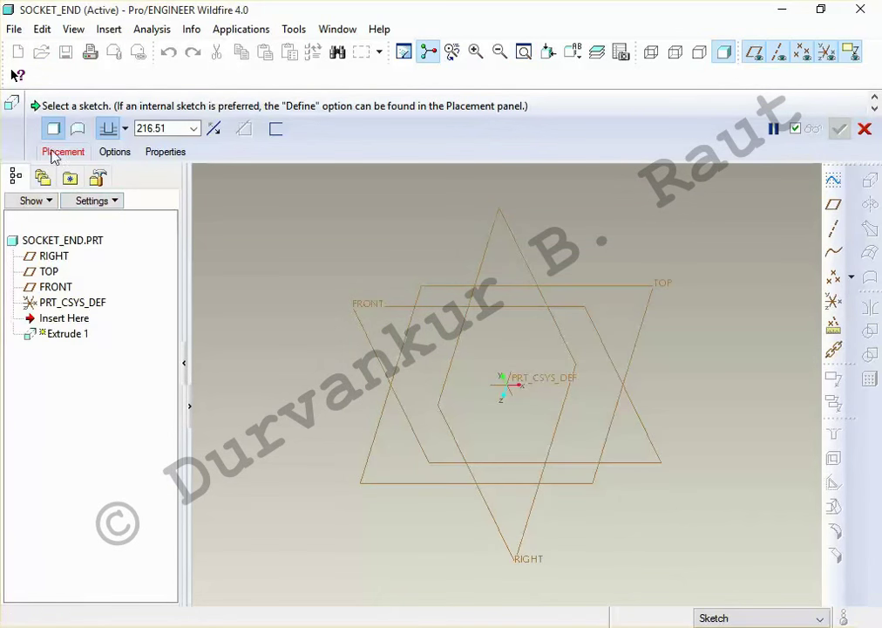
Place the extrusion's sketch on the RIGHT datum plane
left_click(59, 152)
left_click(200, 201)
left_click(484, 266)
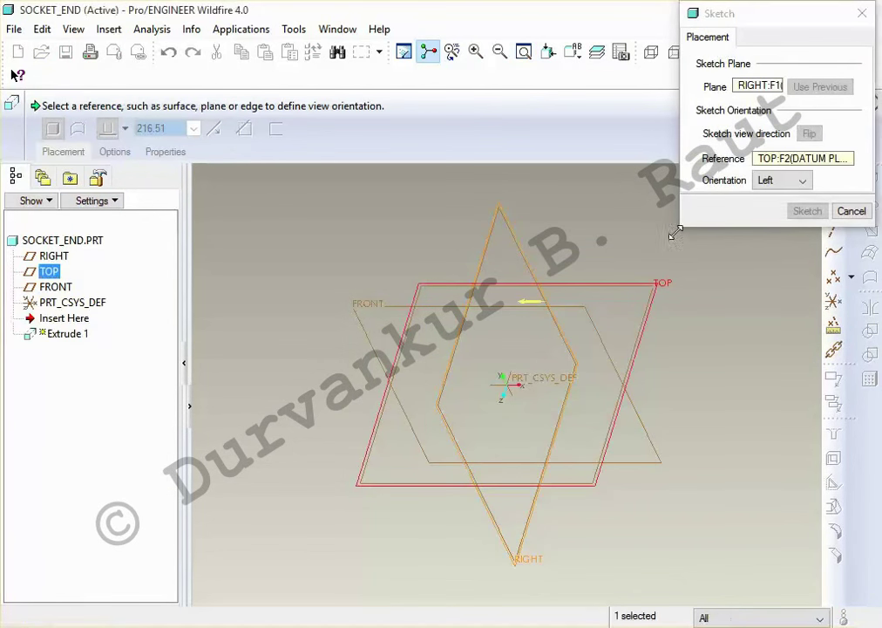
left_click(806, 212)
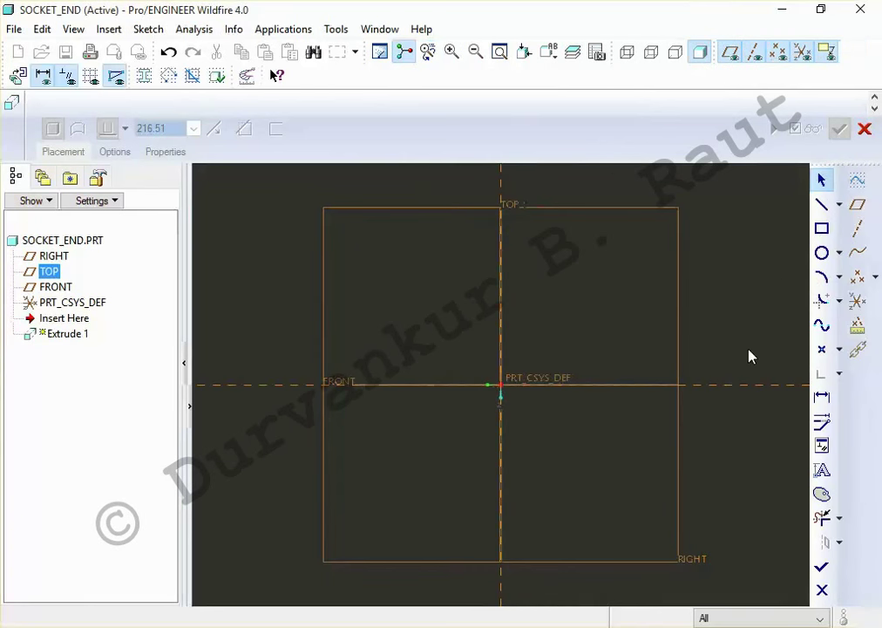
Draw two concentric circles centred on the sketch origin
left_click(821, 252)
left_click(509, 387)
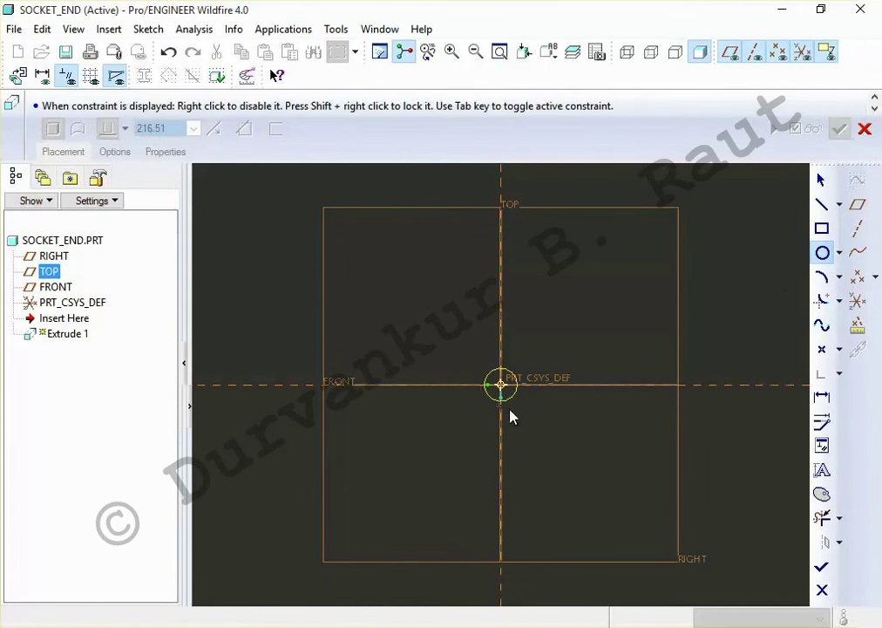
left_click(502, 390)
left_click(526, 435)
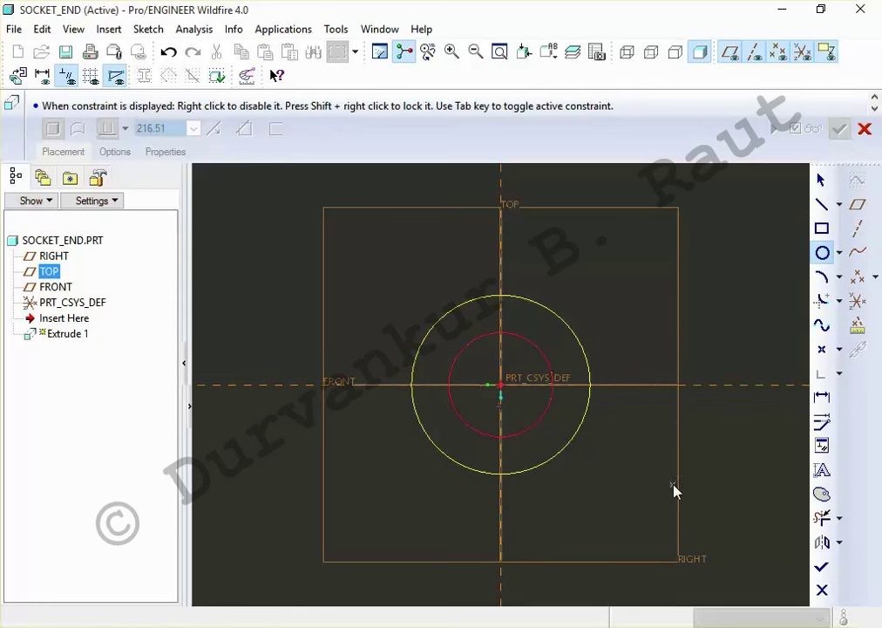
middle_click(674, 490)
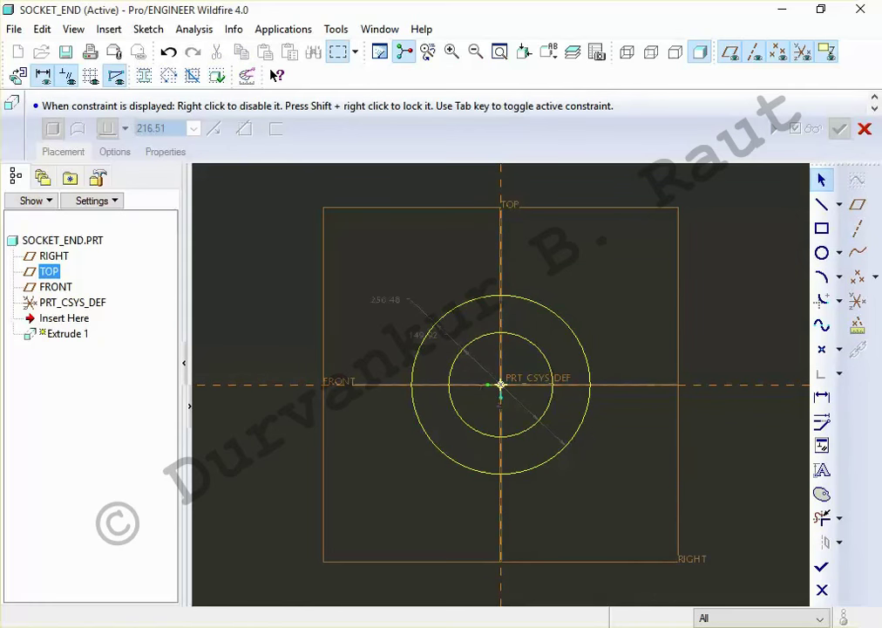
Dimension the outer circle 50 and the inner circle 25, then finish the sketch
key("alt+Tab")
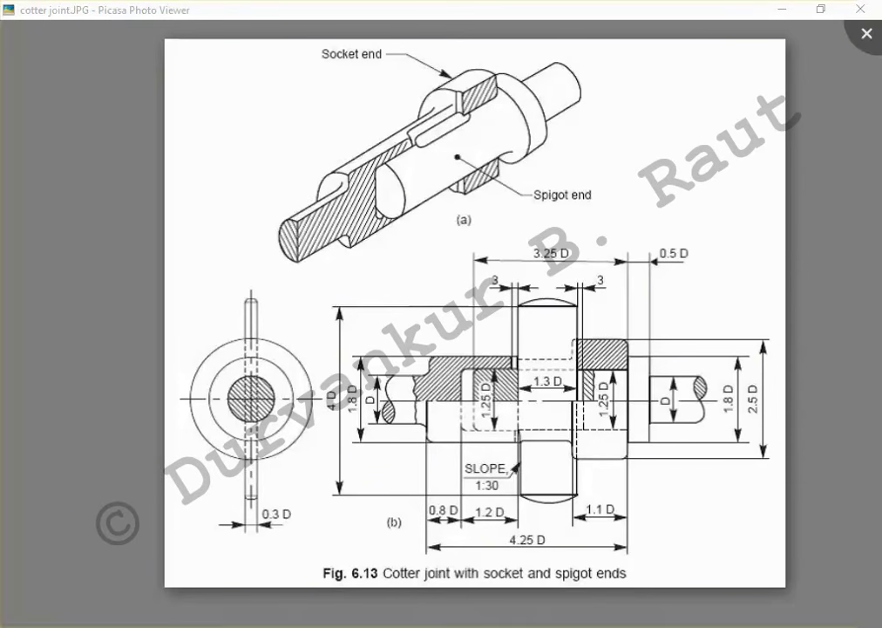
key("alt+Tab")
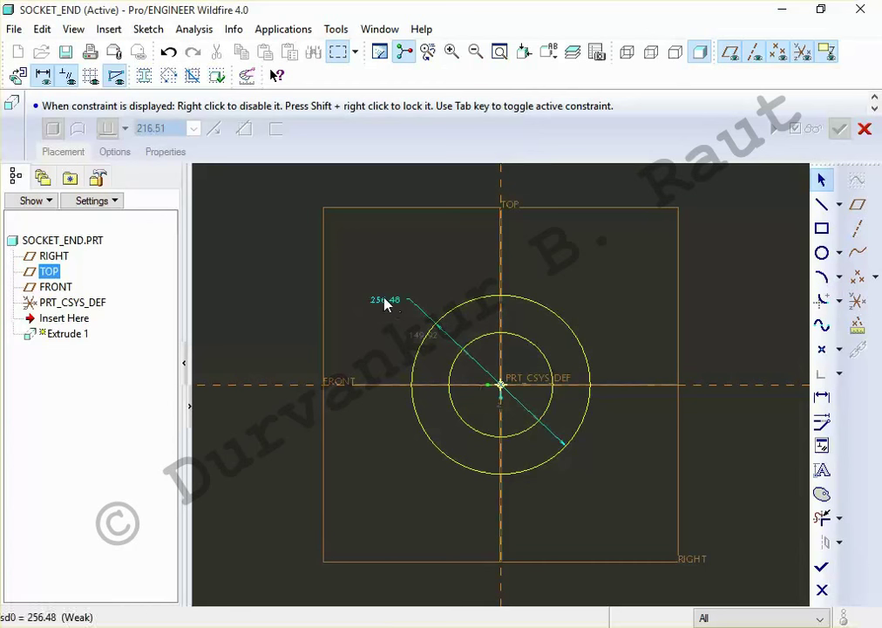
double_click(385, 301)
type("50")
key("Return")
double_click(332, 256)
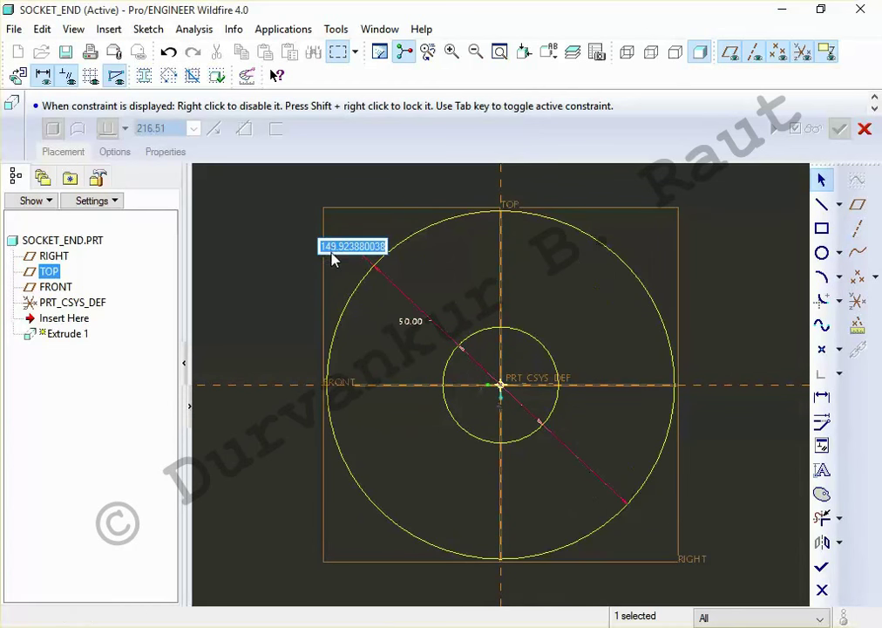
type("25")
key("Return")
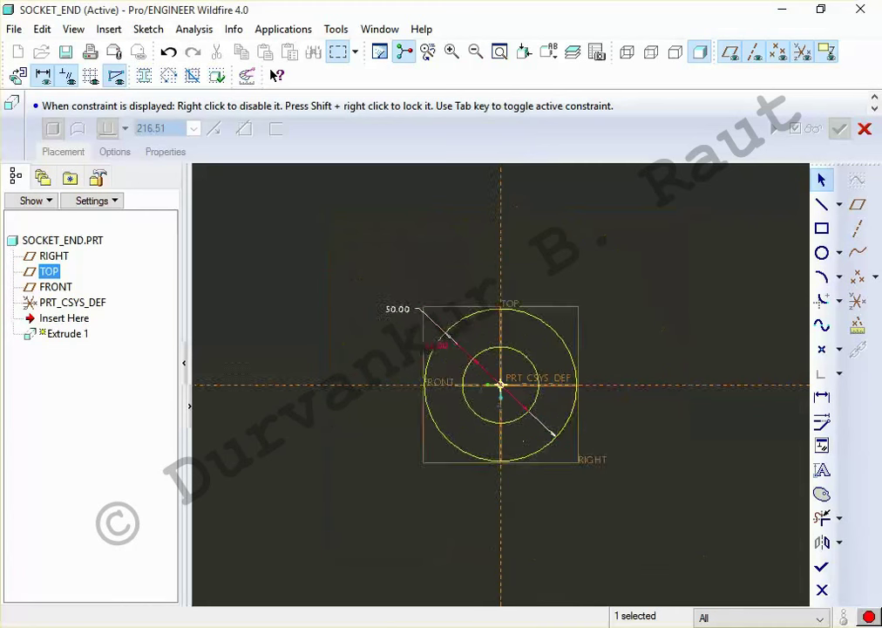
left_click(144, 75)
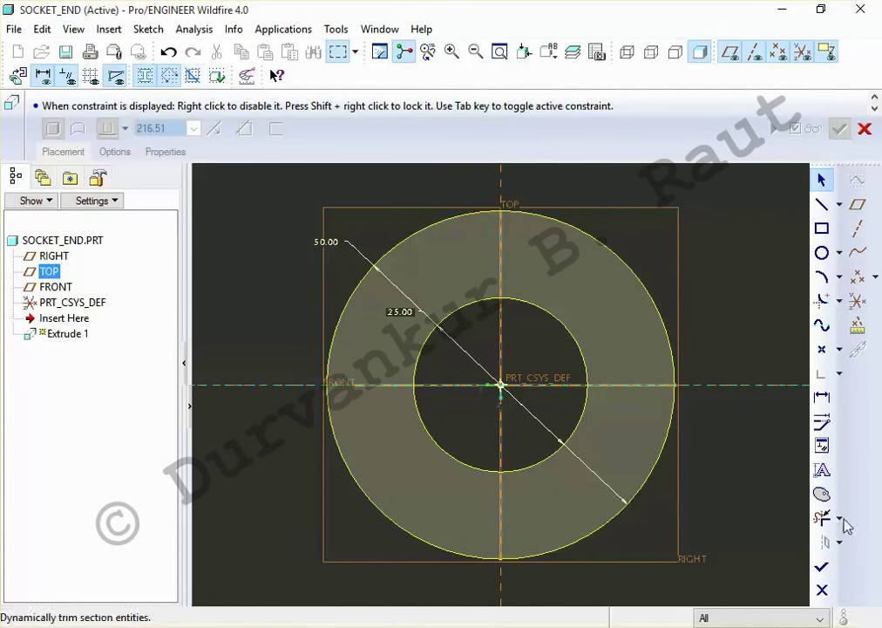
left_click(821, 567)
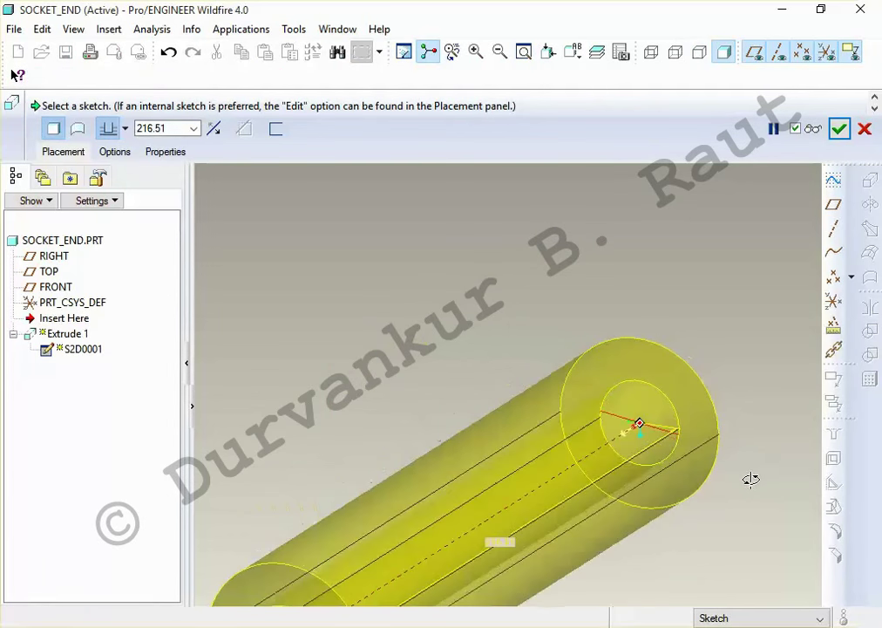
Complete the hollow cylinder with an extrusion depth of 22
key("alt+Tab")
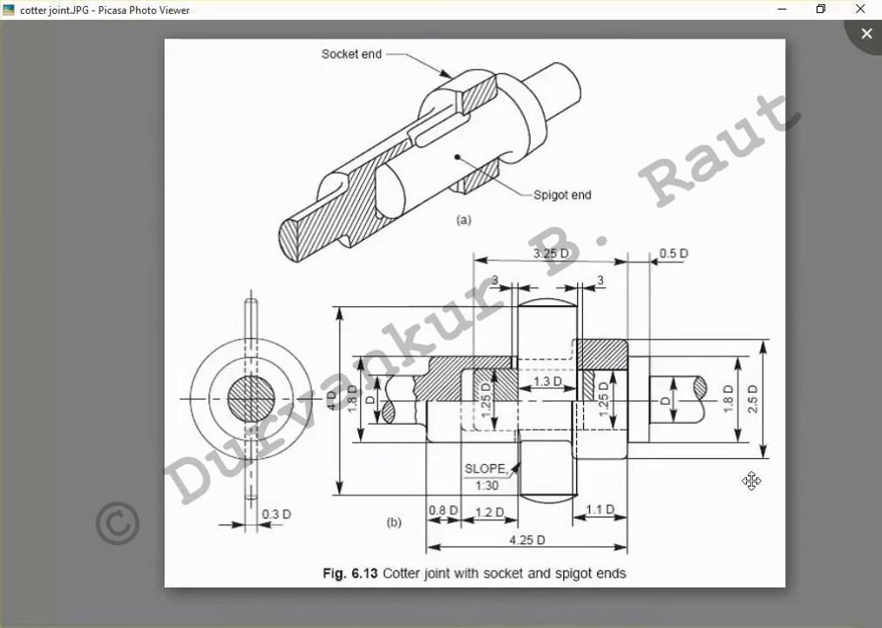
key("alt+Tab")
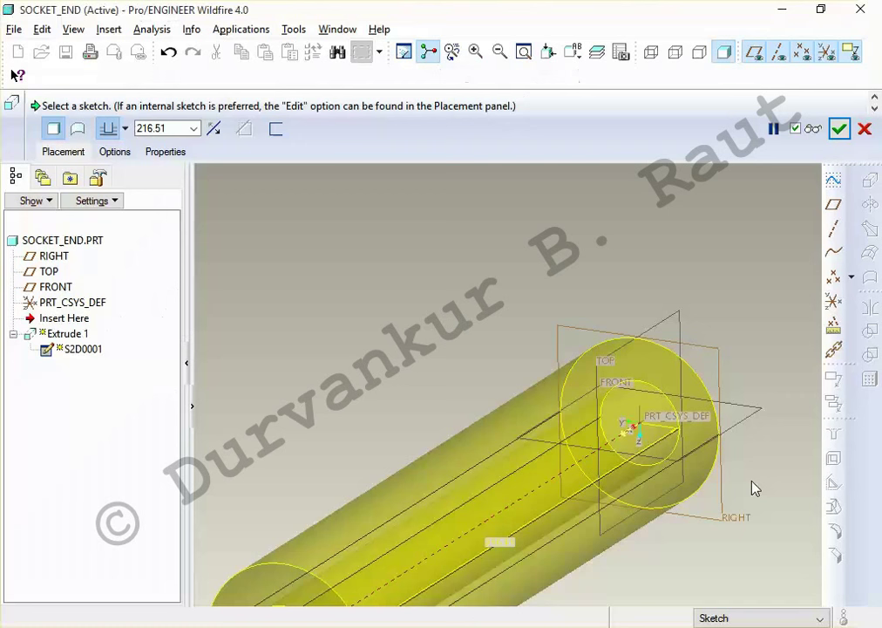
double_click(165, 128)
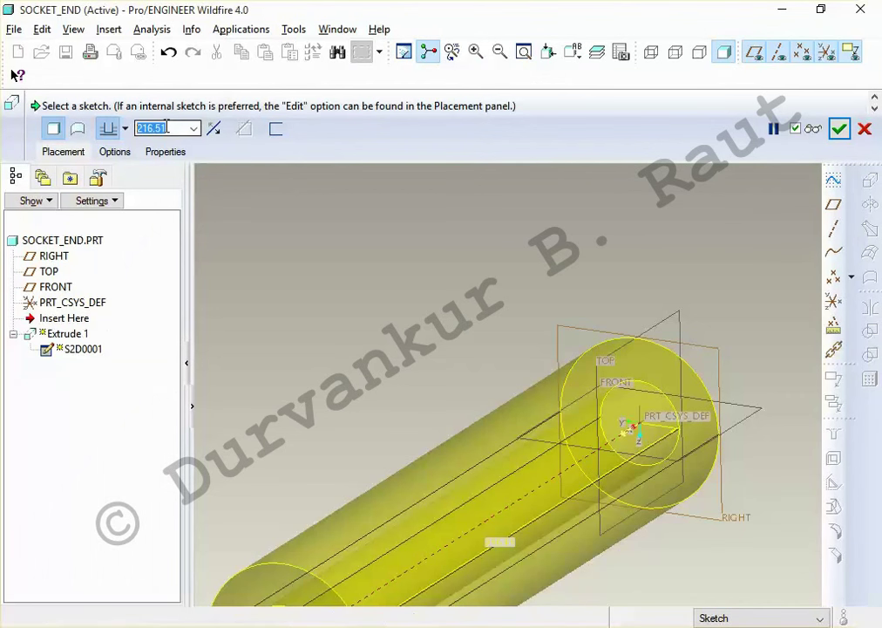
type("22")
key("Return")
middle_click(449, 258)
middle_click_drag(449, 258, 448, 252)
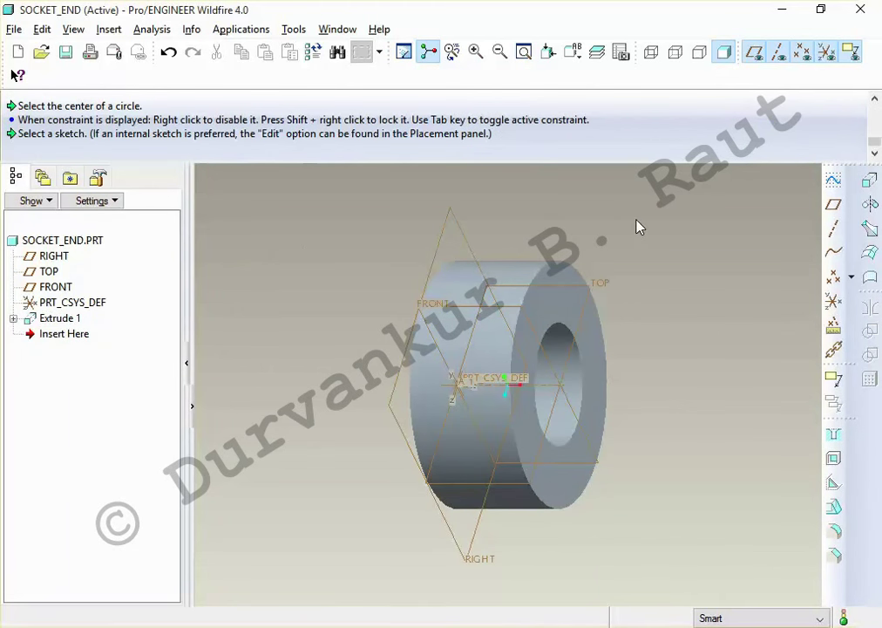
Redefine Extrude 1 so it extrudes to the opposite side of RIGHT
right_click(57, 319)
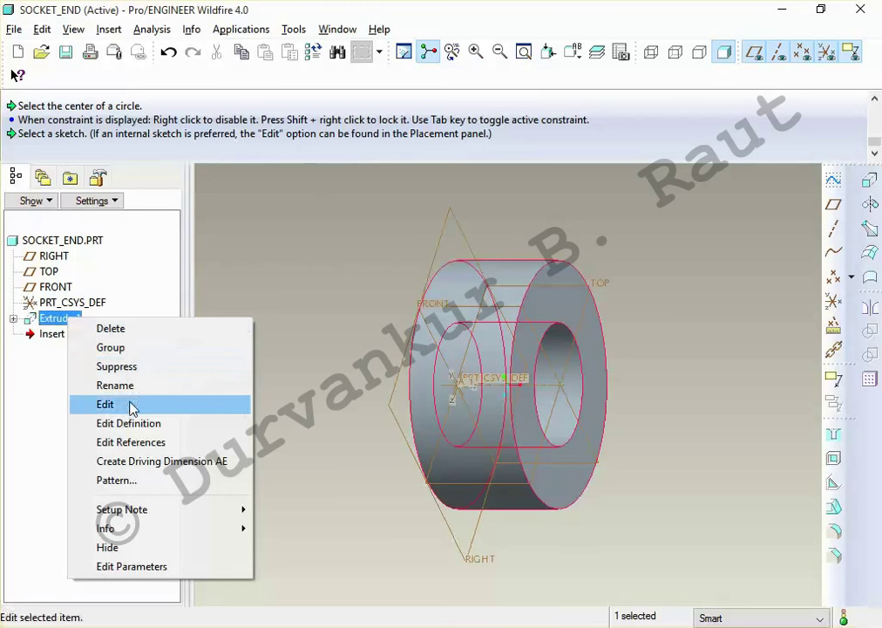
left_click(136, 423)
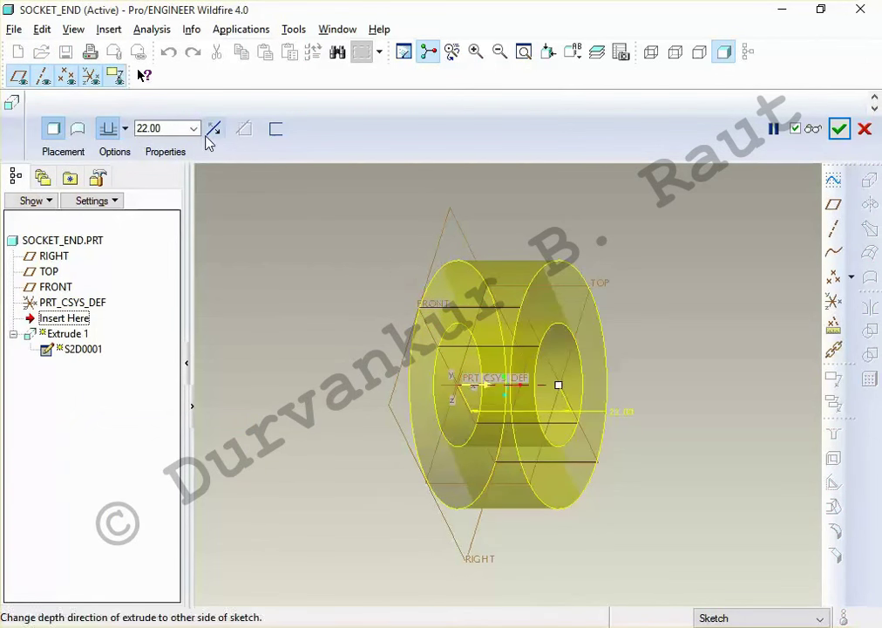
middle_click_drag(262, 227, 315, 304)
middle_click(314, 304)
middle_click_drag(304, 240, 661, 299)
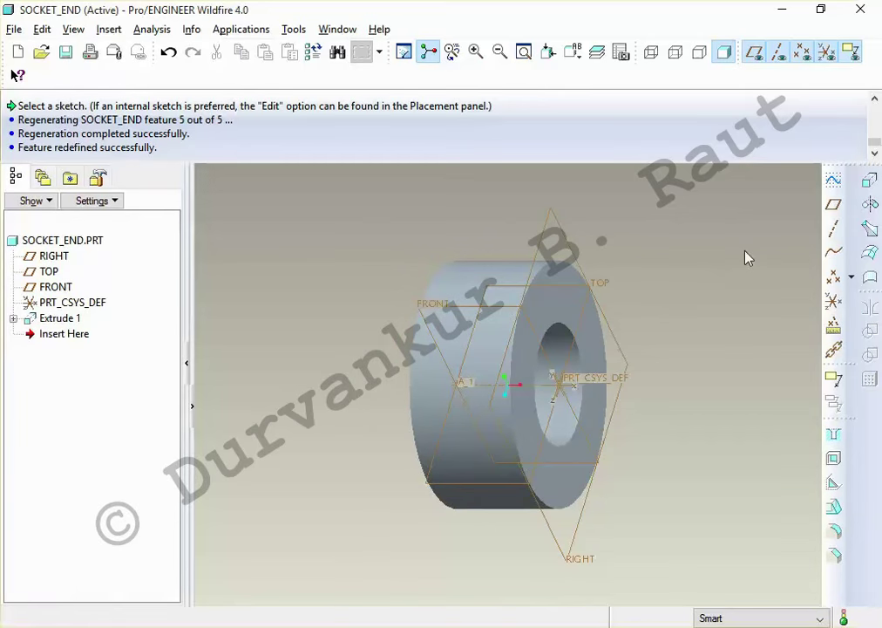
key("alt+Tab")
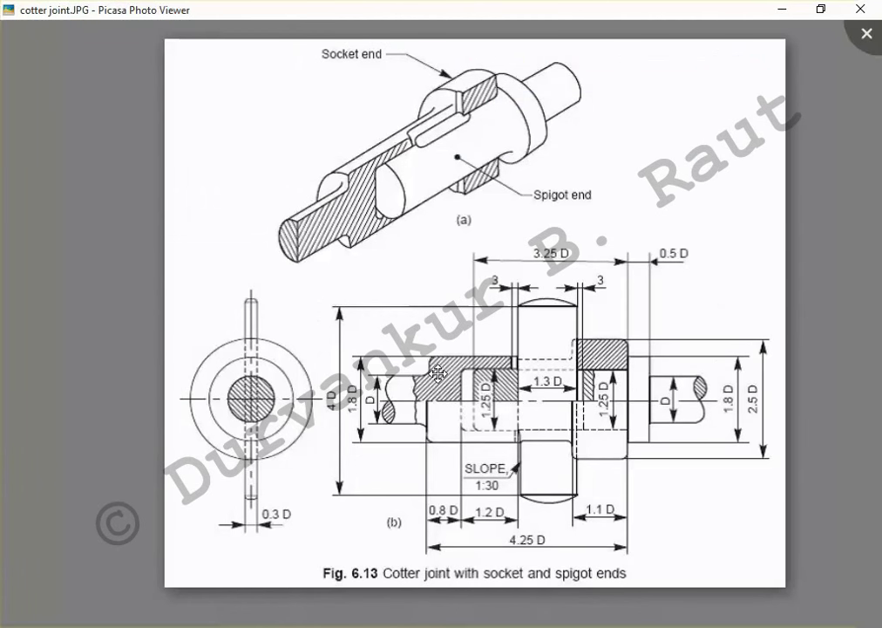
key("alt+Tab")
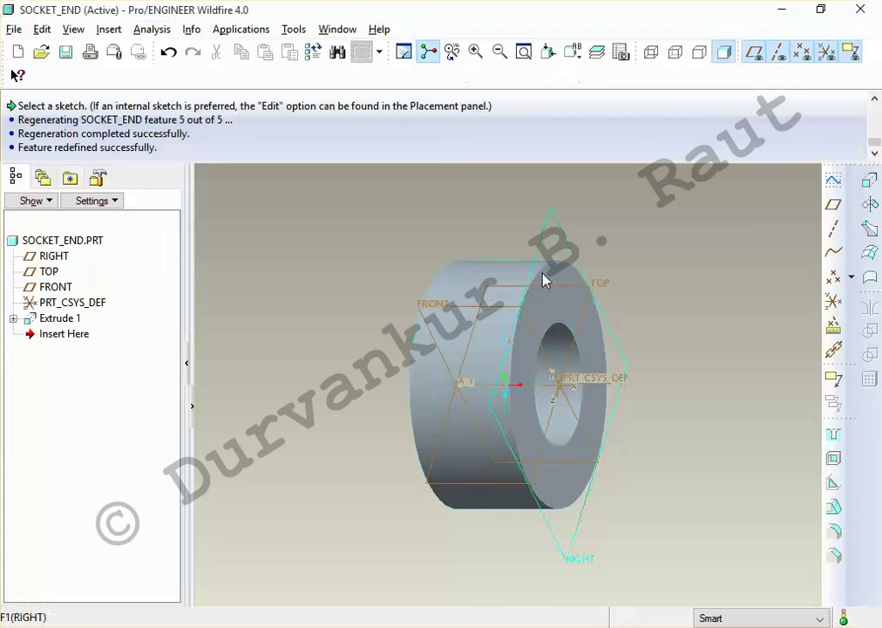
Start a second extrusion sketched on the socket end's front face
left_click(863, 185)
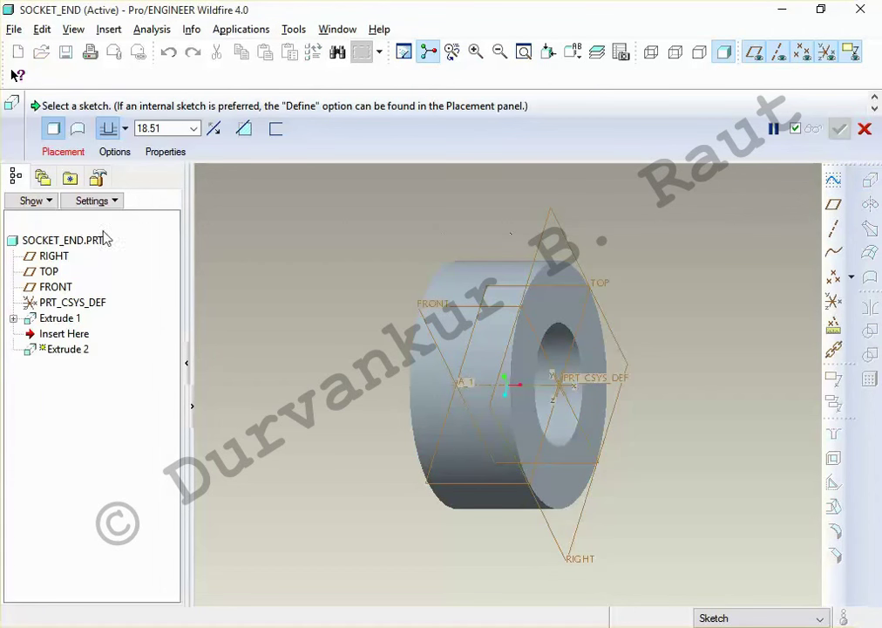
left_click(64, 153)
left_click(193, 201)
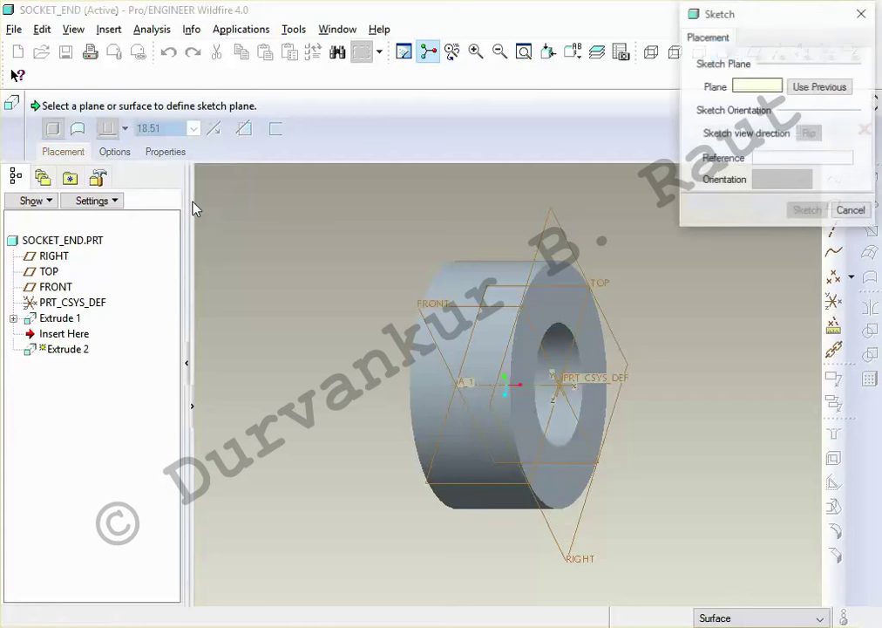
middle_click_drag(340, 267, 413, 295)
left_click(414, 296)
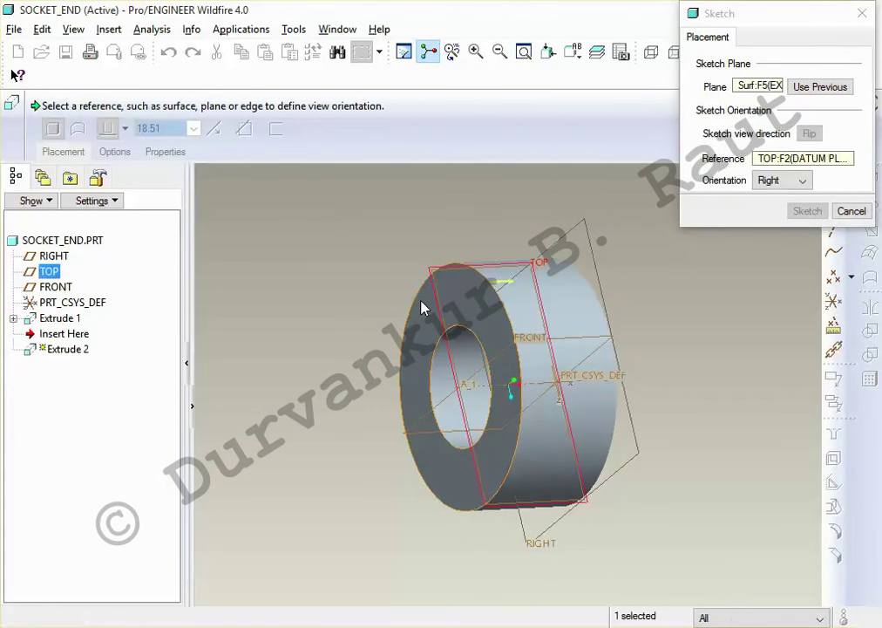
left_click(807, 210)
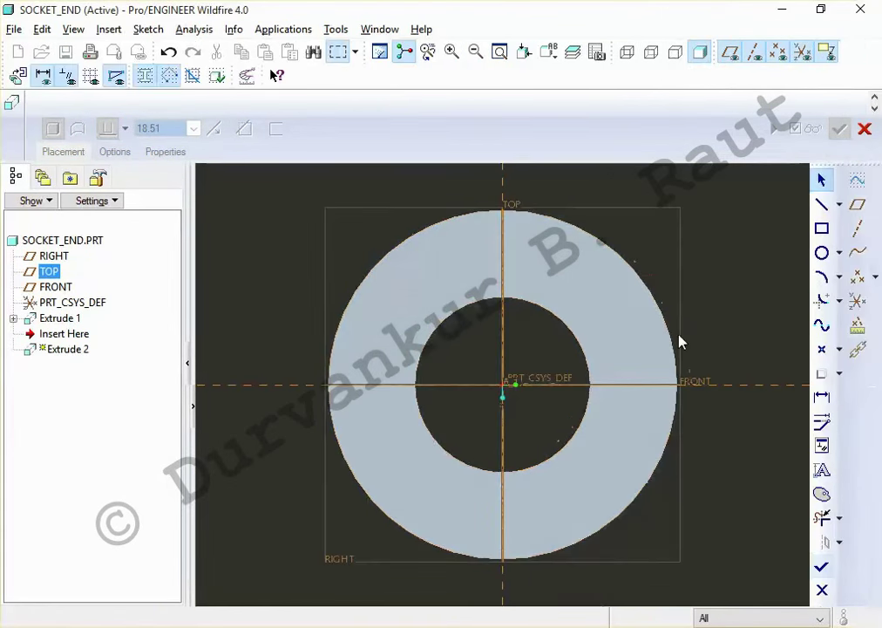
Sketch a 30-diameter circle at the origin and finish the sketch
left_click(822, 252)
left_click(502, 384)
left_click(584, 517)
middle_click(586, 517)
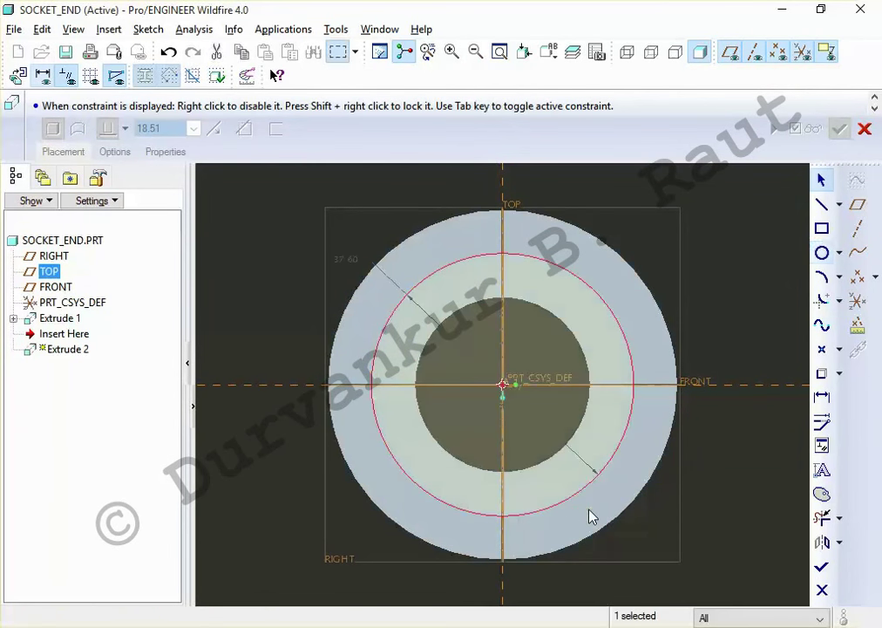
double_click(345, 259)
type("30")
key("Return")
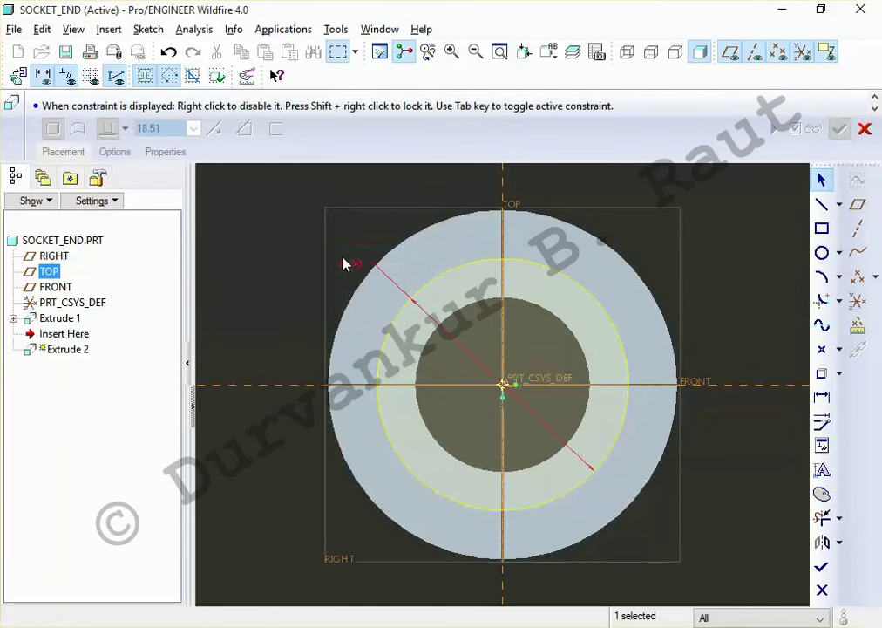
left_click(822, 566)
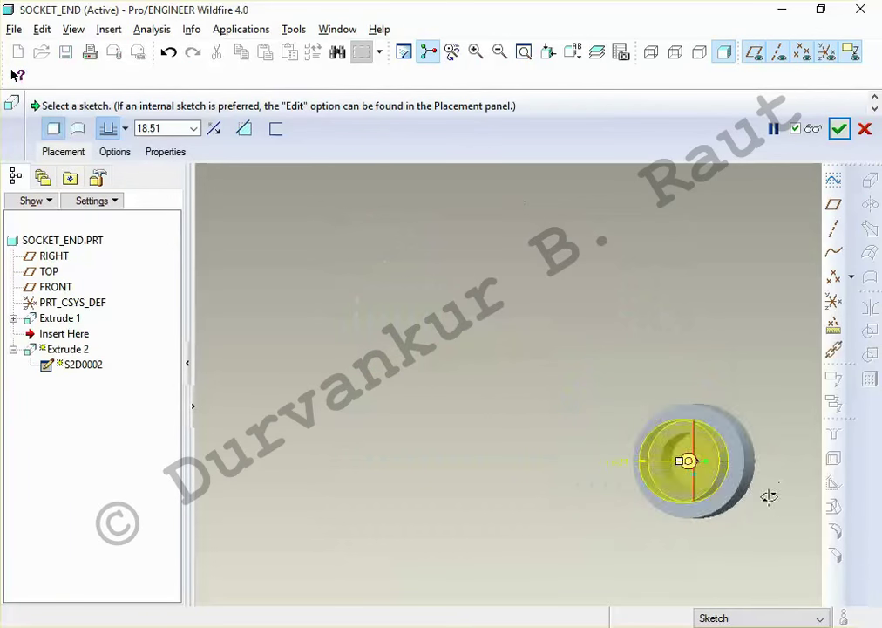
Check the reference drawing for the shaft length and select the depth field
key("alt+Tab")
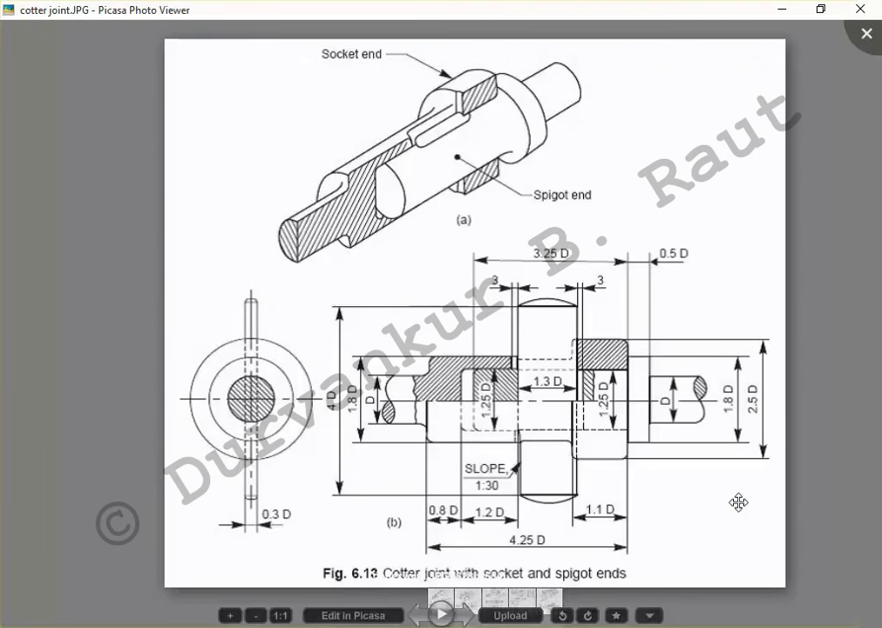
key("alt+Tab")
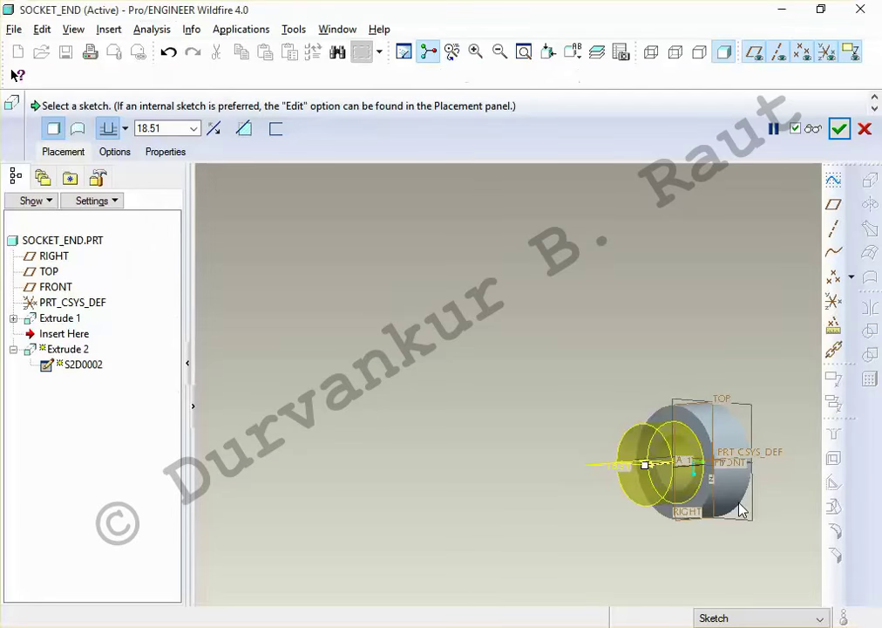
key("alt+Tab")
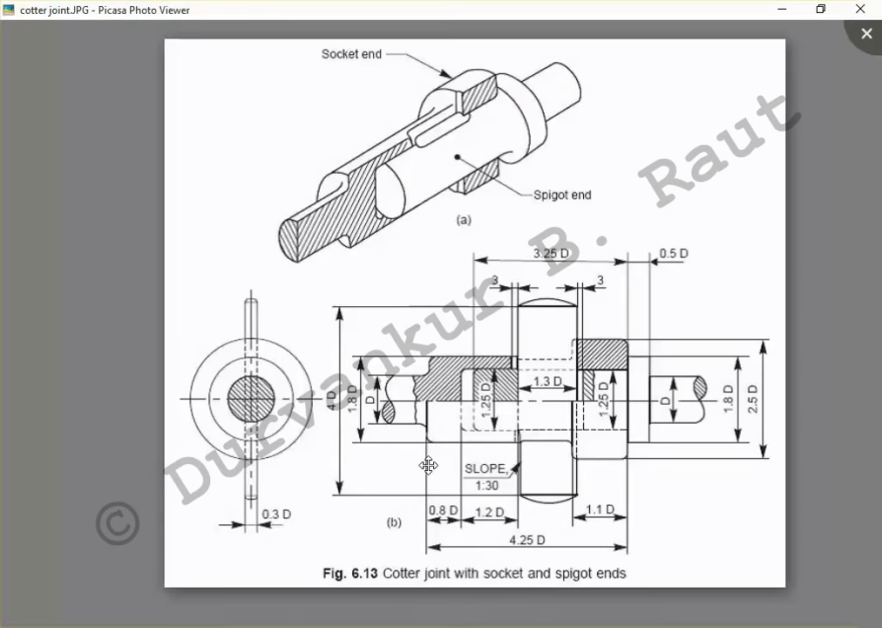
key("alt+Tab")
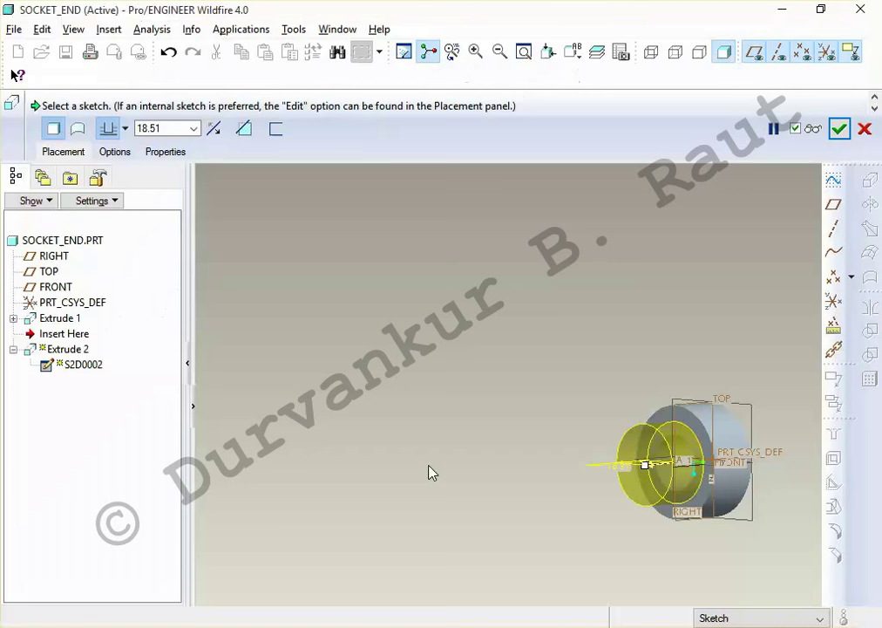
left_click(161, 130)
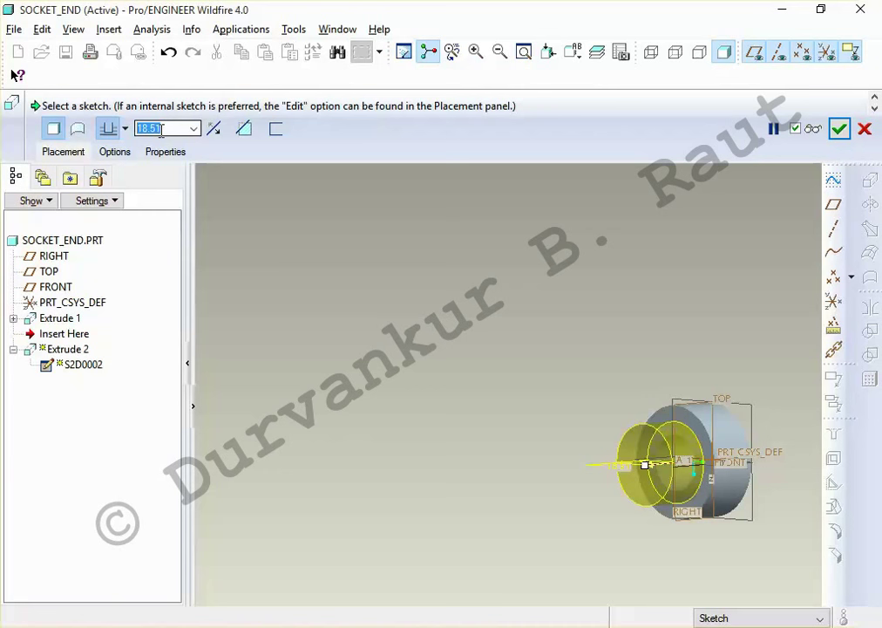
Compute the shaft depth (4.25 − 1.1) × 20 = 63 in Calculator
key("super+r")
key("Return")
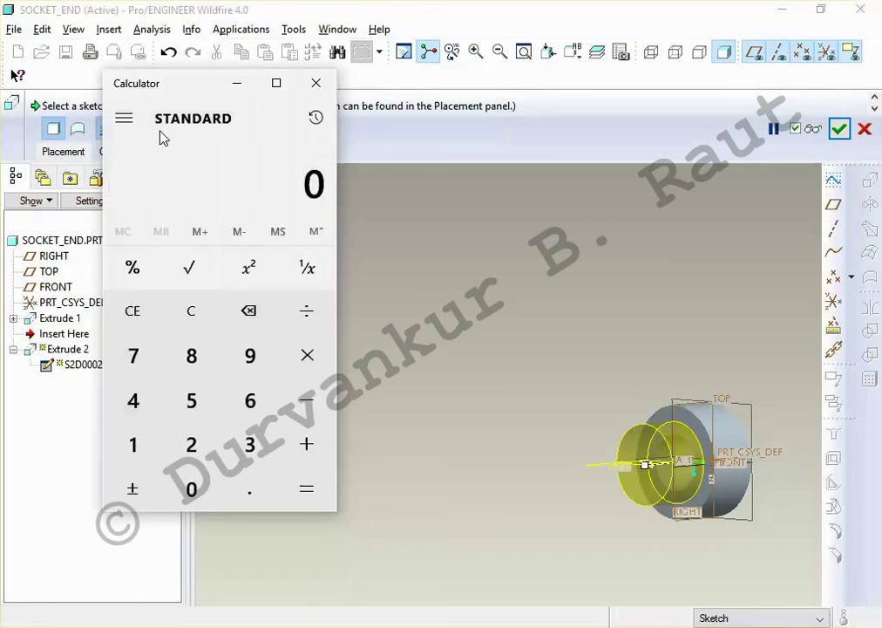
type("1.1")
key("F9")
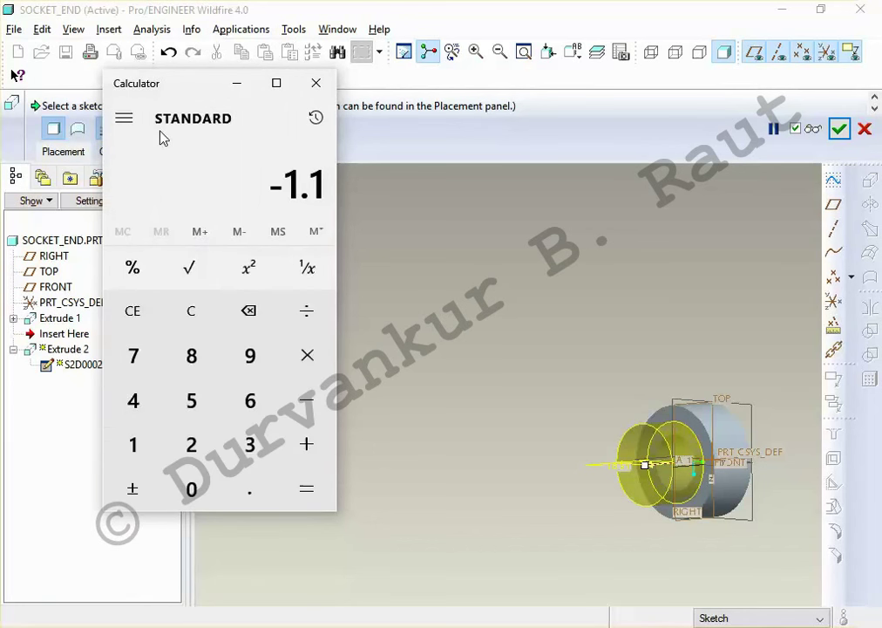
type("4.25-1.1")
key("Return")
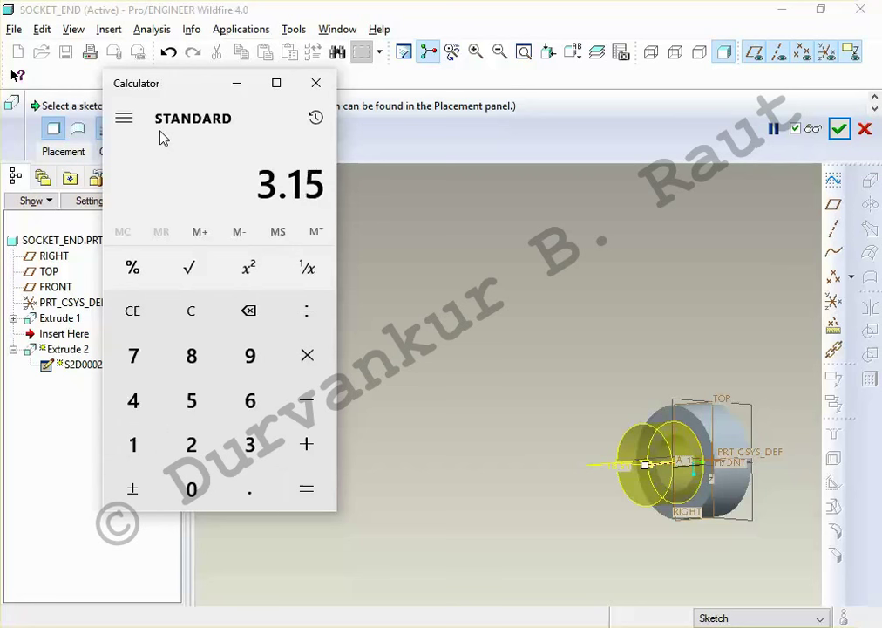
type("*20")
key("Return")
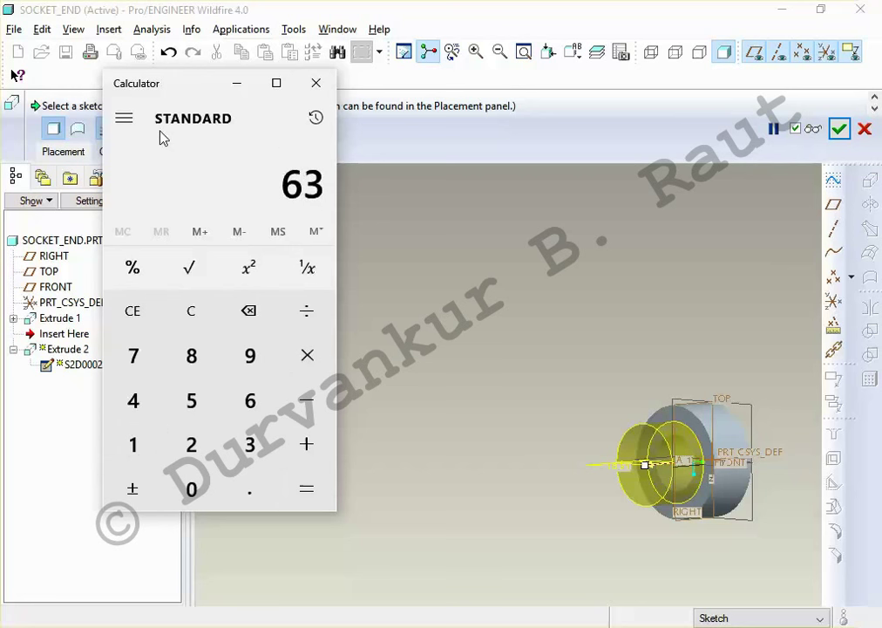
key("alt+Tab")
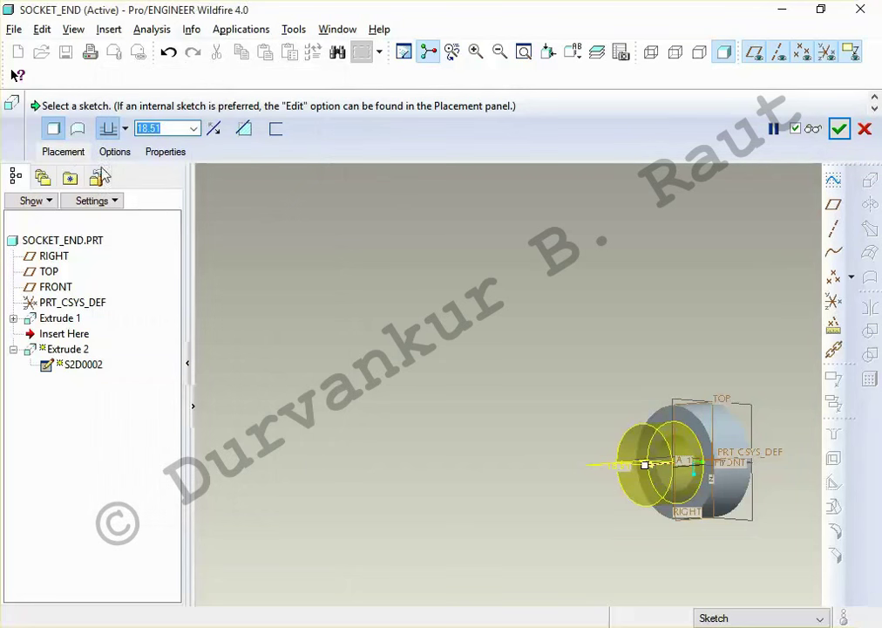
Set the shaft depth to 63 and finish Extrude 2
type("63")
key("Return")
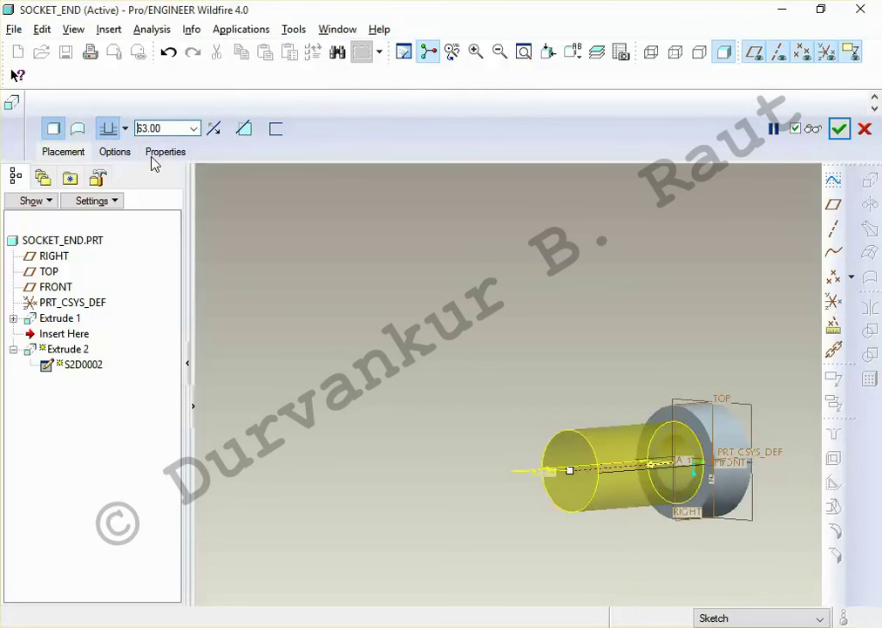
middle_click(251, 237)
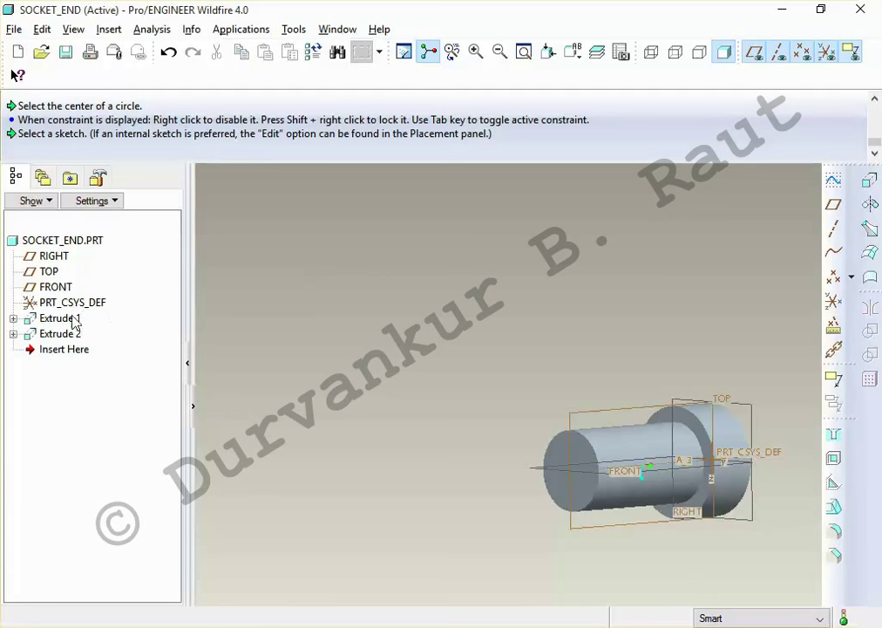
left_click(13, 319)
left_click(66, 334)
right_click(75, 333)
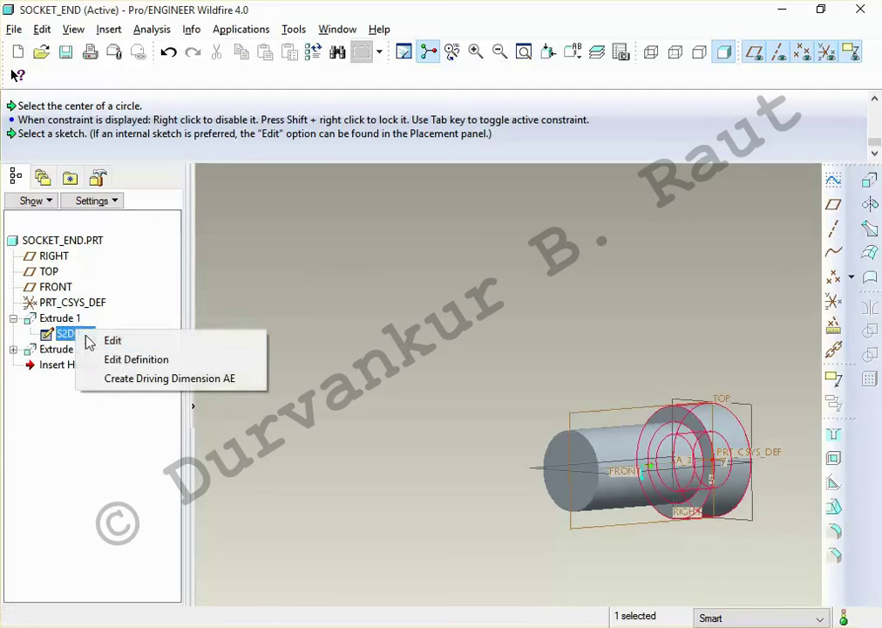
Delete the inner 25.00 circle from Extrude 1's sketch, leaving a solid 50 disc
left_click(126, 365)
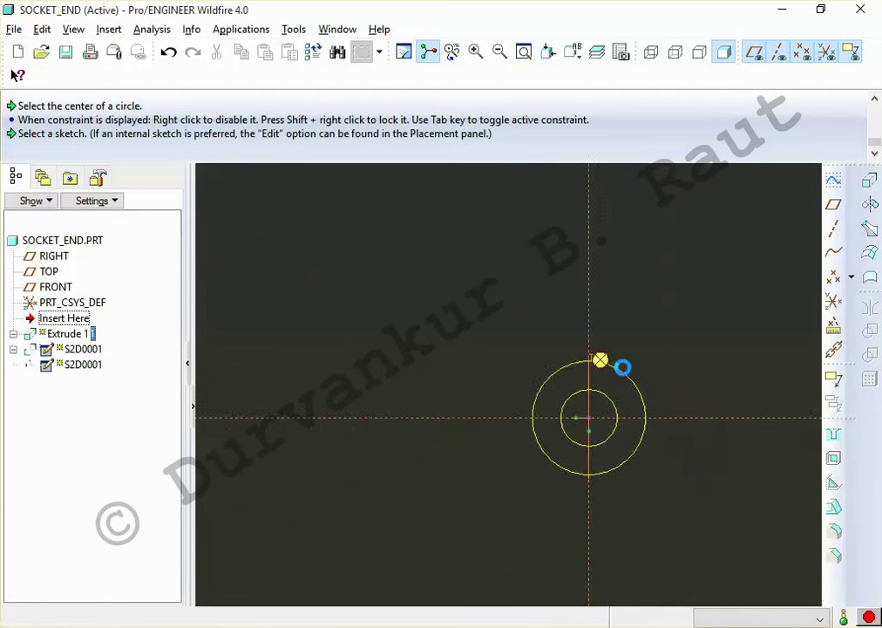
left_click(527, 381)
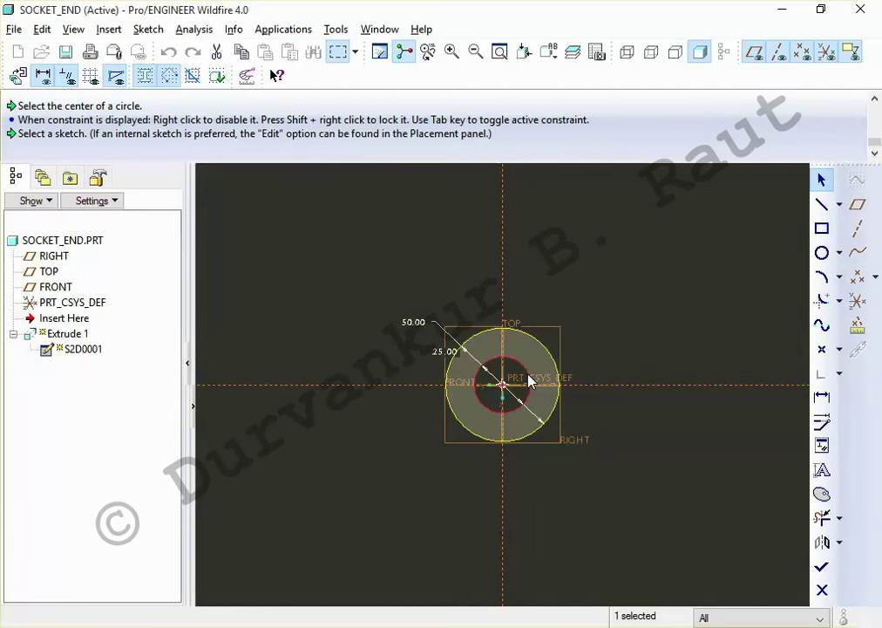
key("Delete")
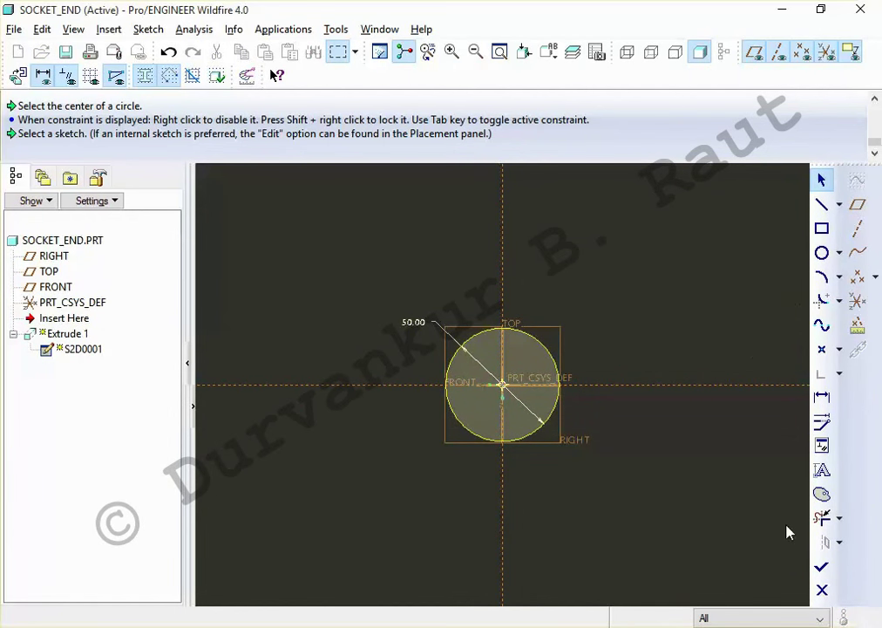
left_click(821, 566)
mouse_move(629, 335)
middle_mouse_down()
mouse_move(626, 327)
mouse_move(682, 341)
mouse_move(687, 258)
middle_mouse_up()
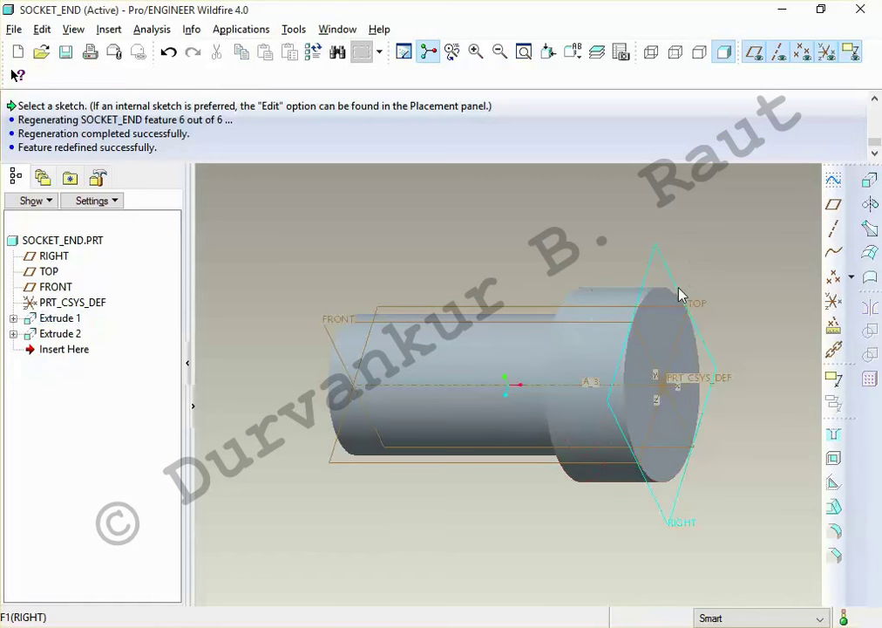
left_click(870, 180)
Sketch the new extrusion on the shaft's end face in hidden-line view
mouse_move(470, 197)
middle_mouse_down()
mouse_move(416, 269)
mouse_move(437, 288)
middle_mouse_up()
left_click(84, 153)
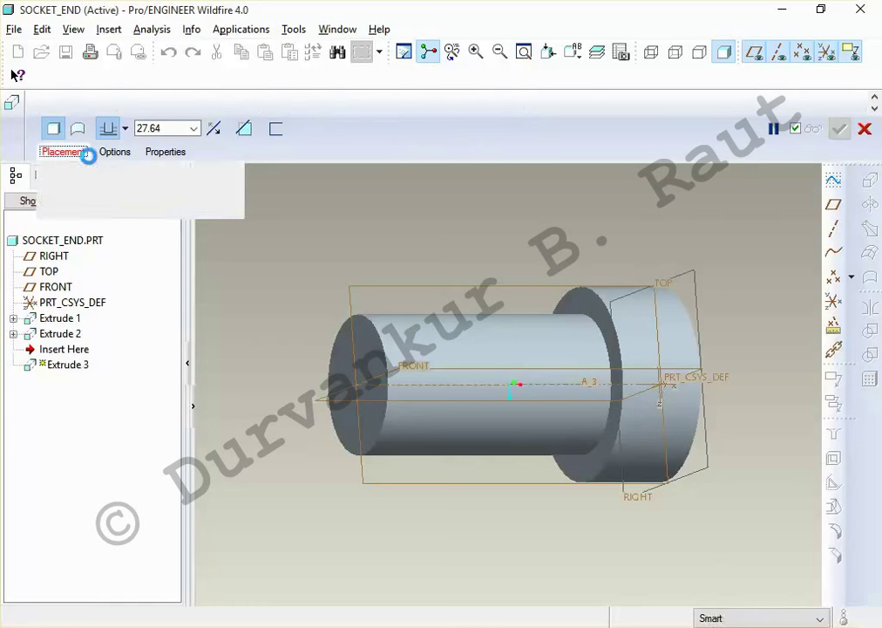
left_click(193, 200)
left_click(336, 358)
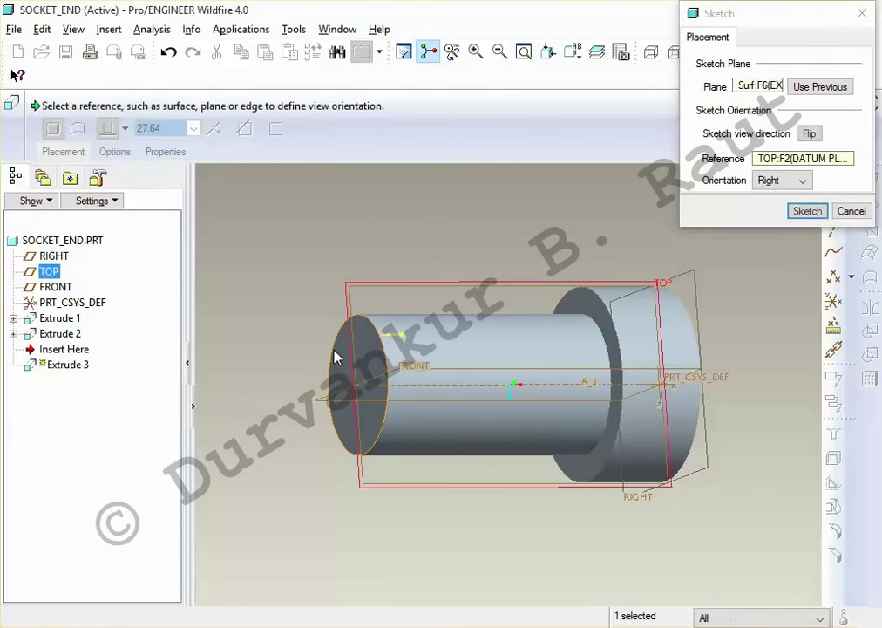
left_click(821, 211)
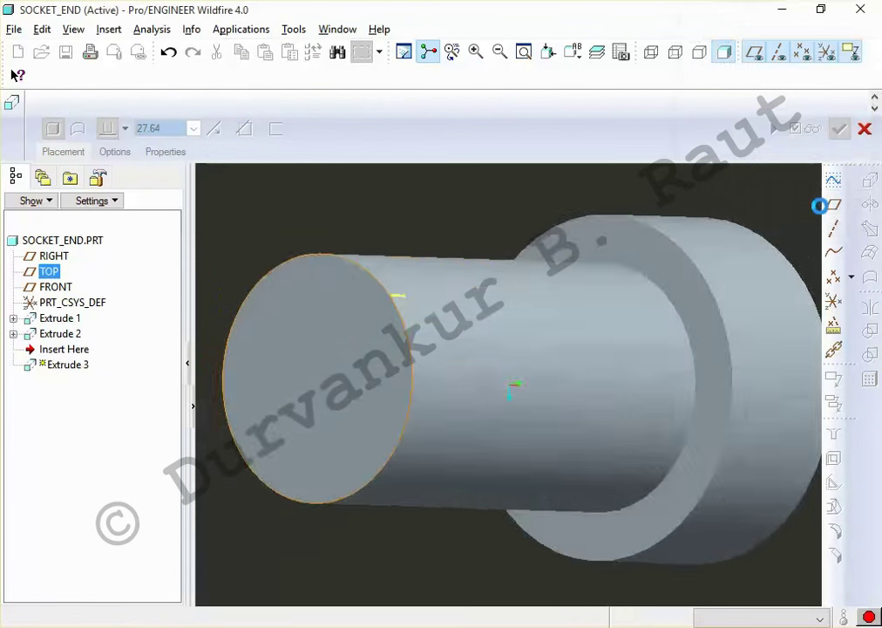
left_click(659, 54)
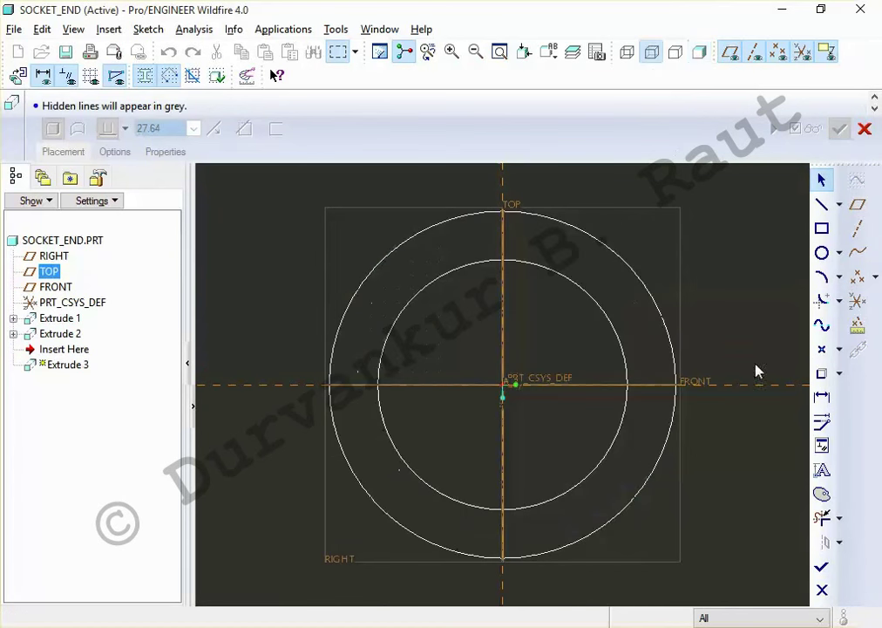
Draw an origin-centred circle dimensioned to 30 diameter and finish the sketch
left_click(822, 253)
left_click(504, 384)
left_click(533, 444)
middle_click(549, 461)
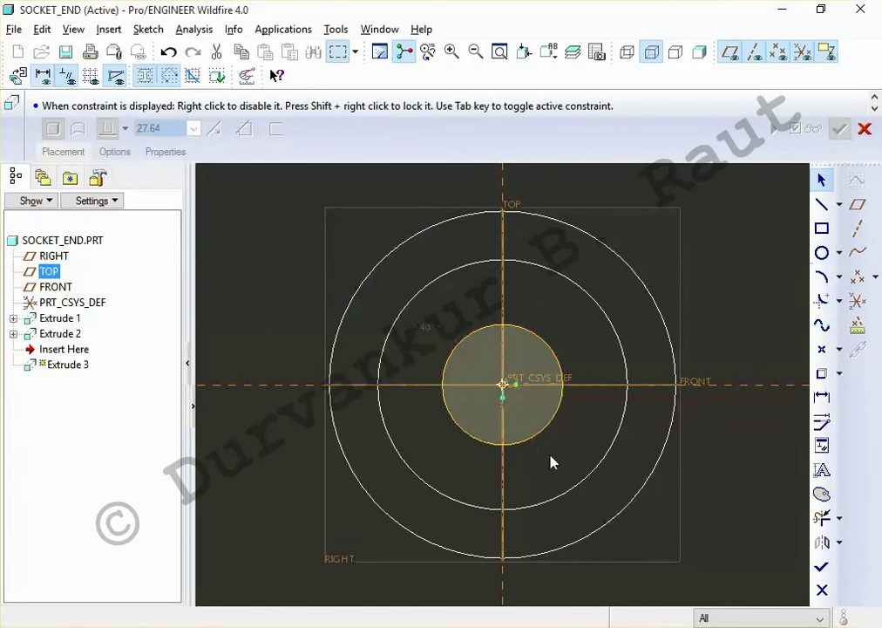
double_click(426, 336)
type("1")
key("Return")
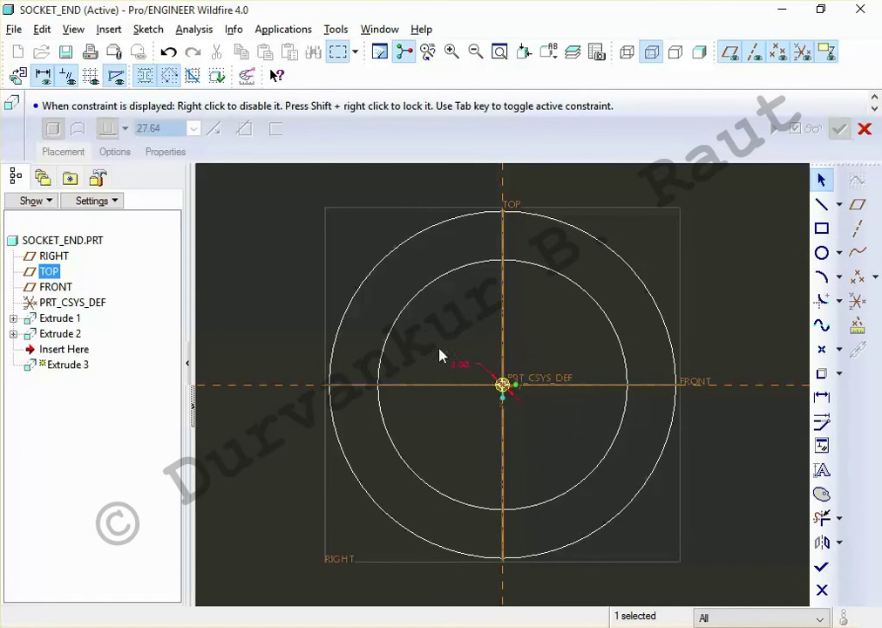
double_click(461, 365)
type("30")
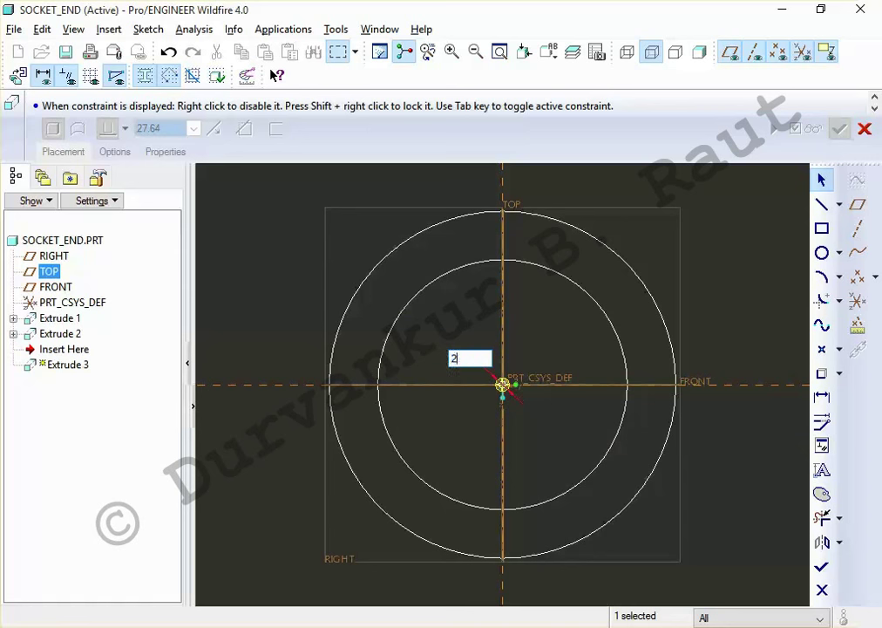
key("Return")
left_click(821, 568)
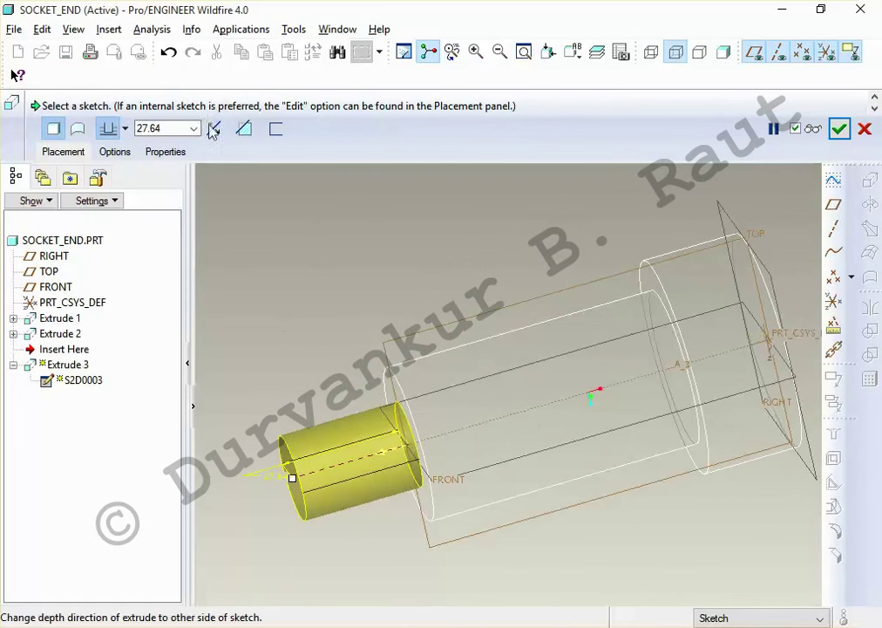
Set the extrusion depth to 30 and complete Extrude 3
double_click(175, 131)
type("30")
key("Return")
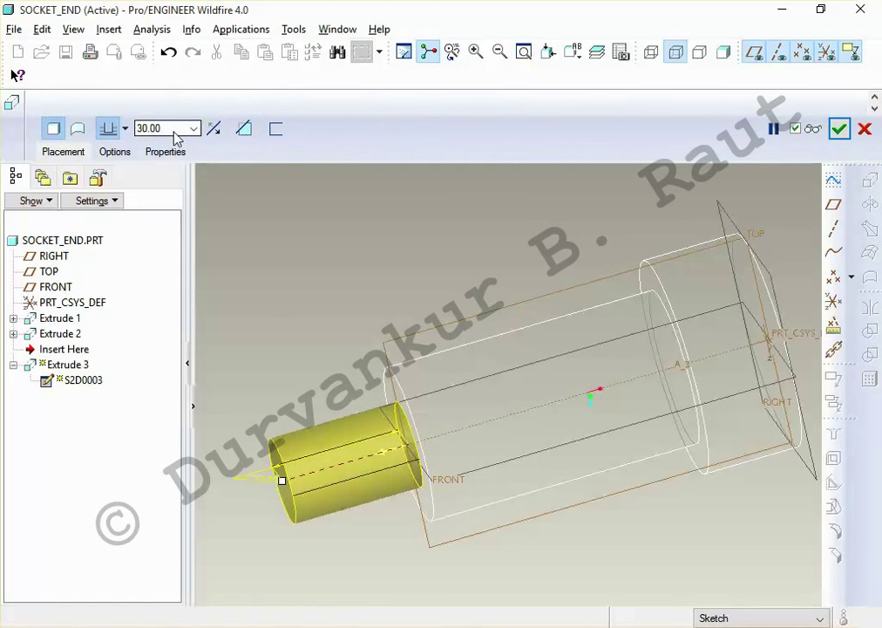
middle_click(416, 229)
mouse_move(416, 232)
middle_mouse_down()
mouse_move(413, 224)
mouse_move(490, 233)
middle_mouse_up()
left_click(870, 178)
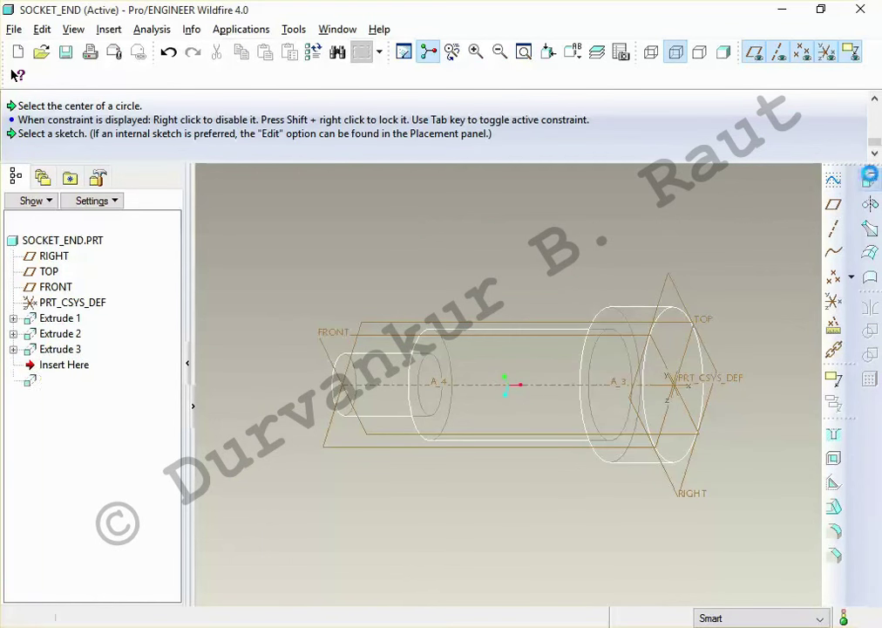
Open Extrude 4's sketch on the part's end face, oriented to TOP
left_click(63, 152)
left_click(179, 197)
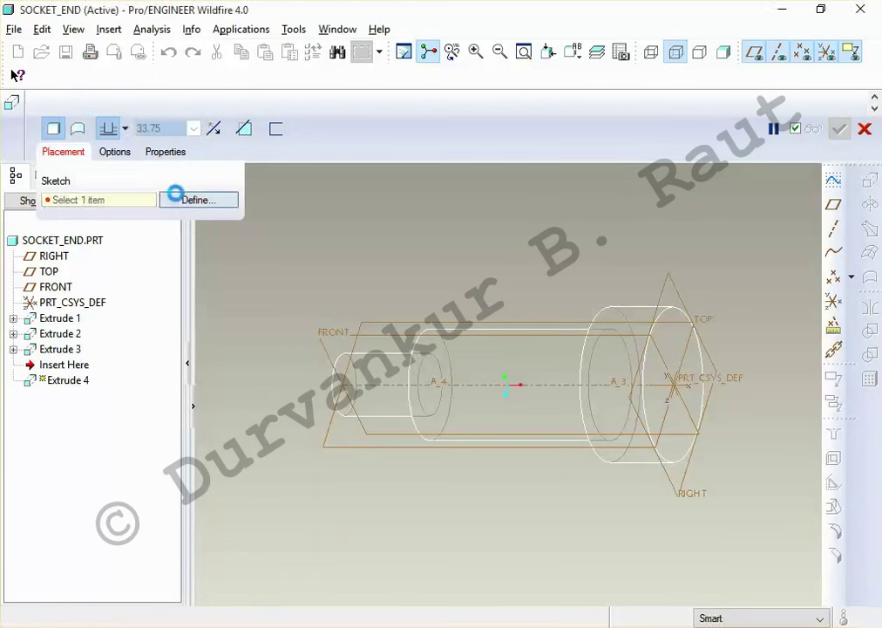
left_click(675, 342)
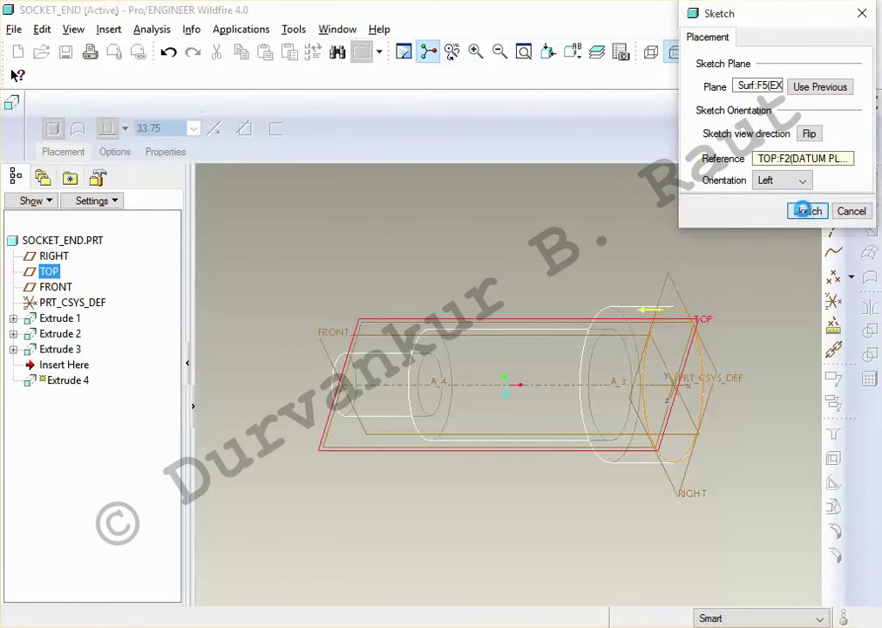
left_click(805, 210)
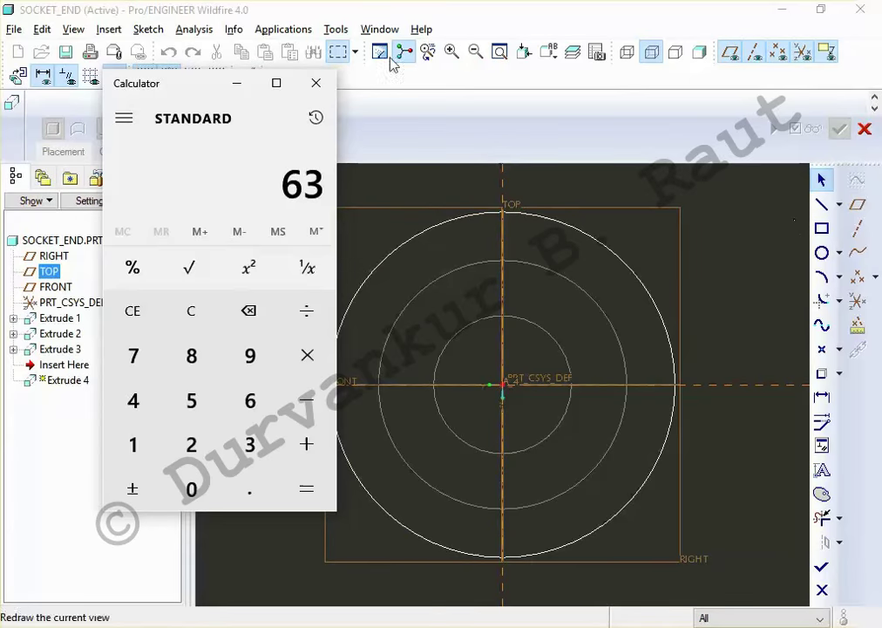
left_click(236, 83)
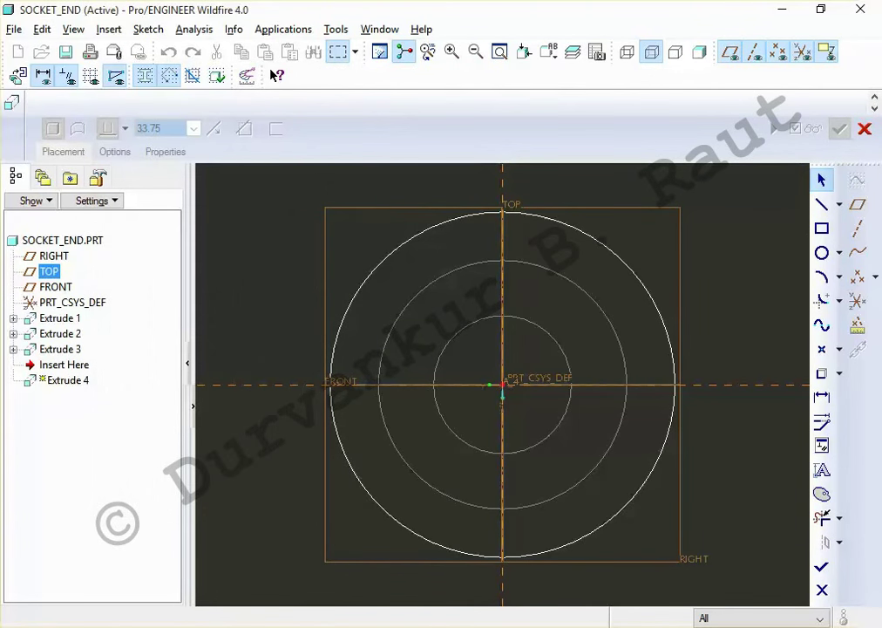
key("alt+Tab")
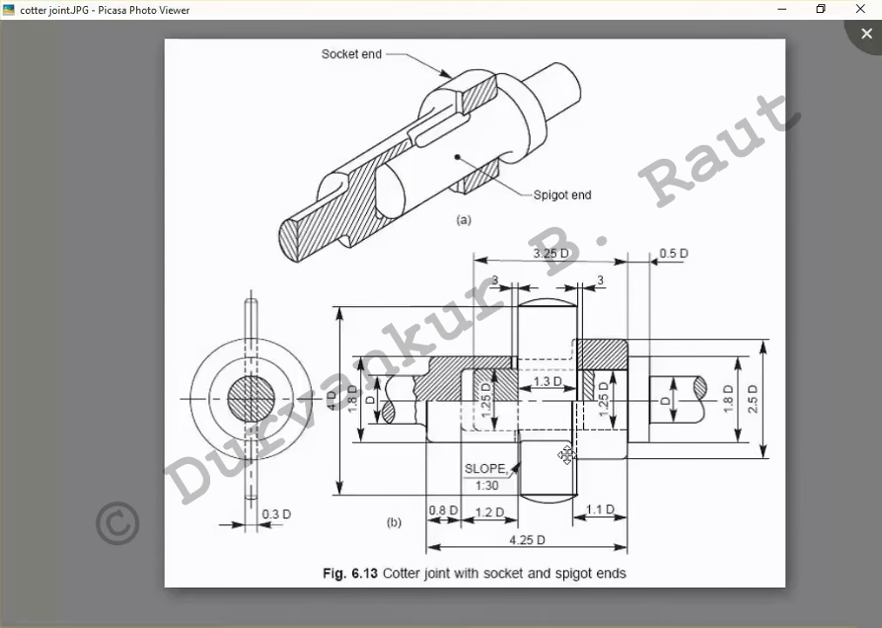
Go back from the Fig. 6.13 drawing to the SOCKET_END sketch
key("alt+Tab")
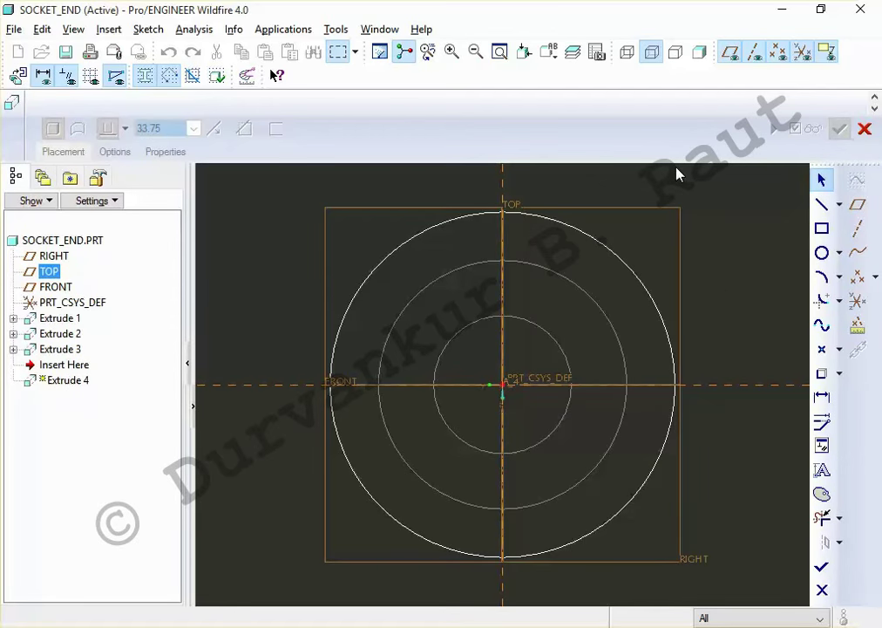
Sketch a 25-diameter circle centred on the origin and finish the sketch
key("alt+Tab")
key("alt+Tab")
left_click(821, 252)
left_click(502, 386)
left_click(574, 477)
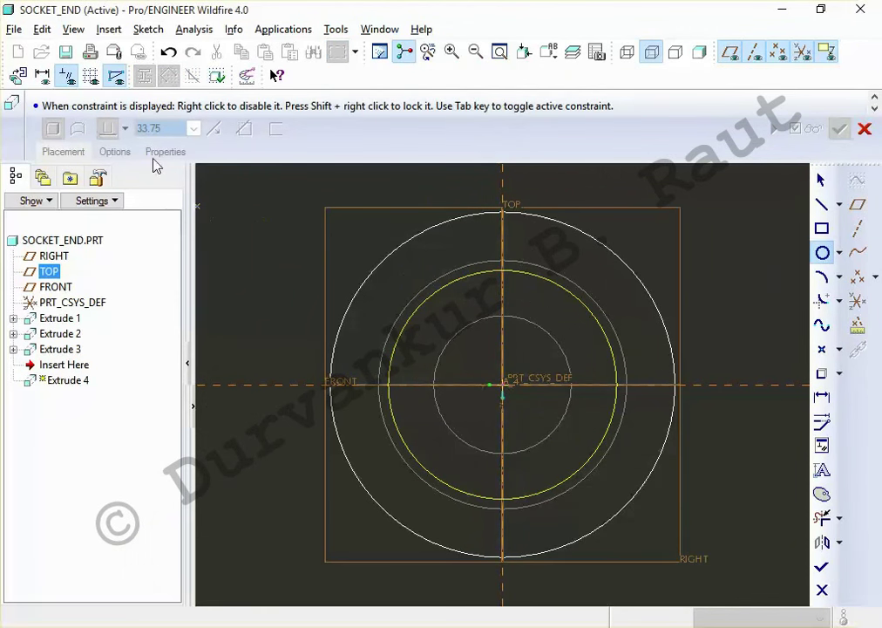
middle_click(546, 492)
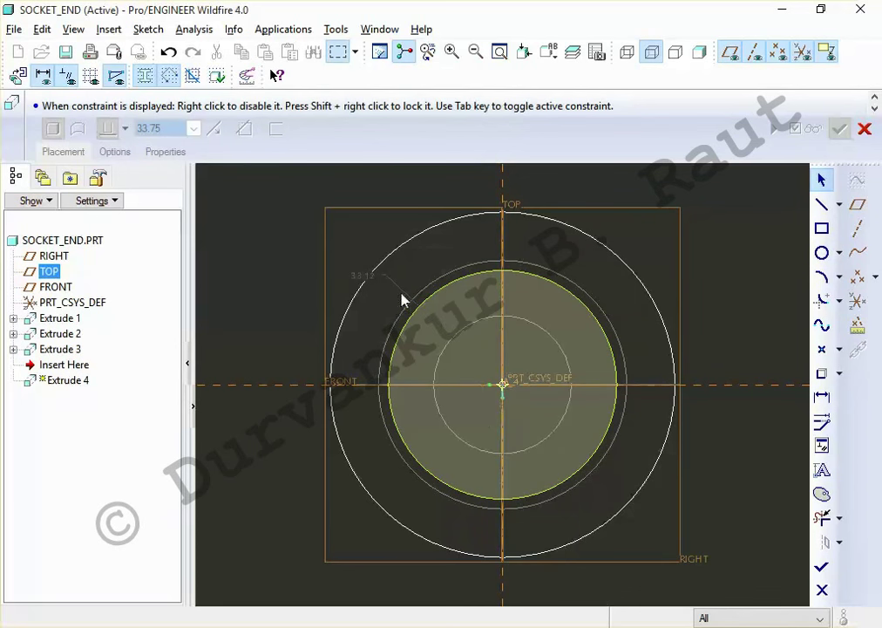
double_click(364, 284)
type("25")
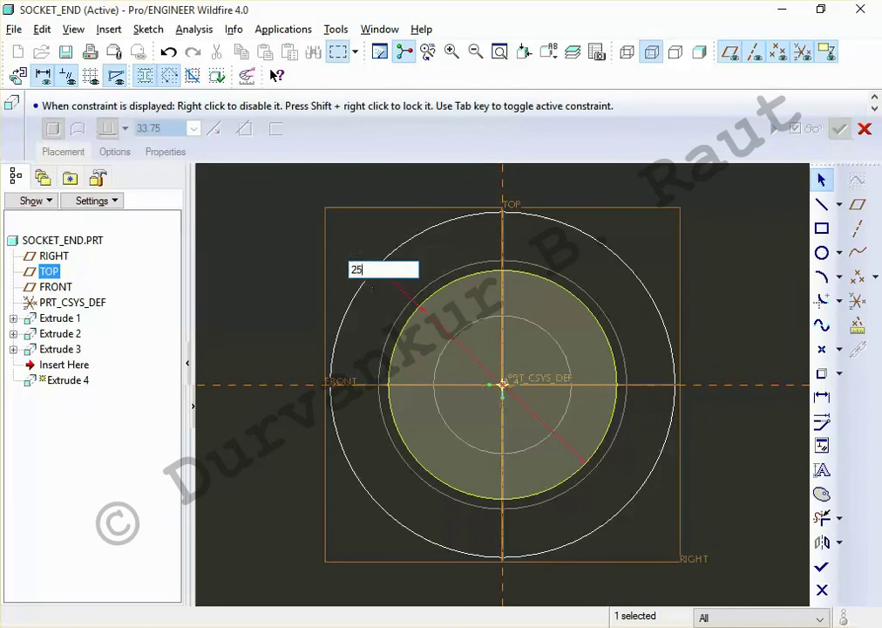
key("Return")
left_click(821, 566)
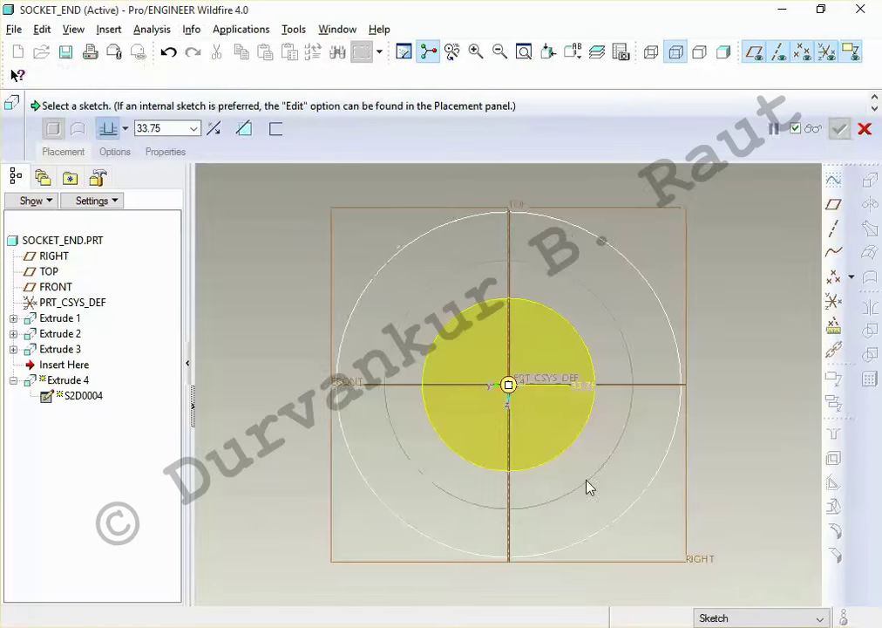
Flip the extrusion into the part as a material-removing cut, 33.75 deep
left_click(634, 516)
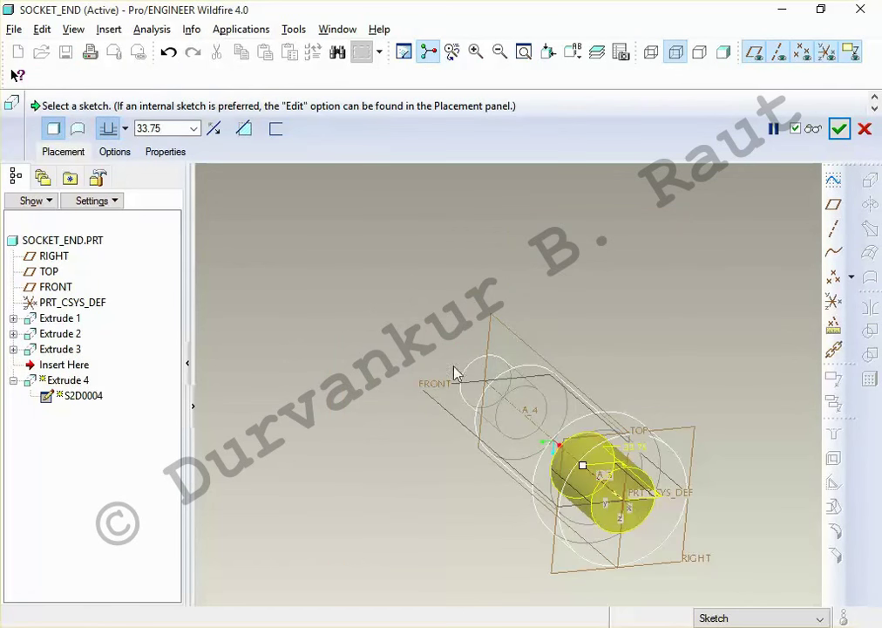
left_click(244, 128)
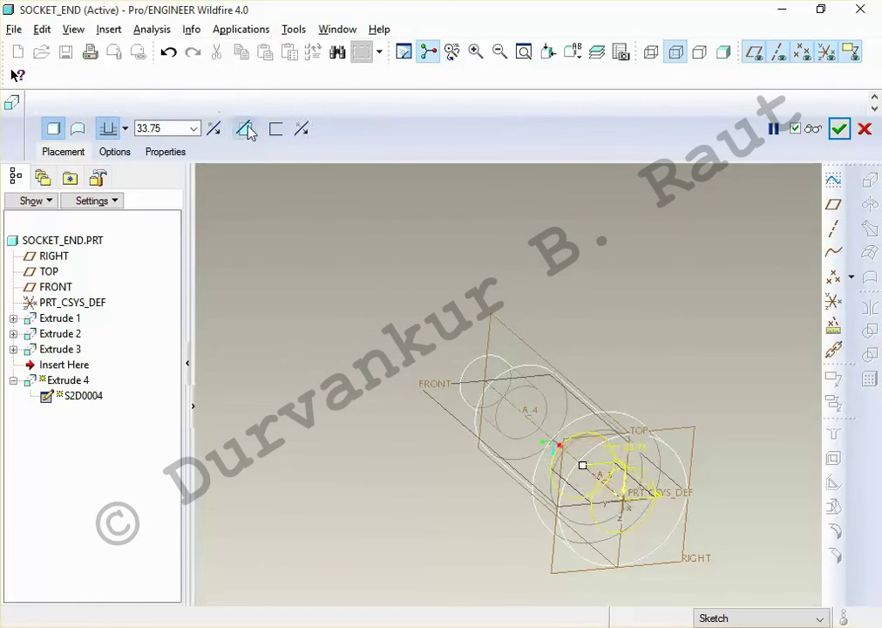
middle_click(344, 325)
middle_click_drag(404, 385, 742, 292)
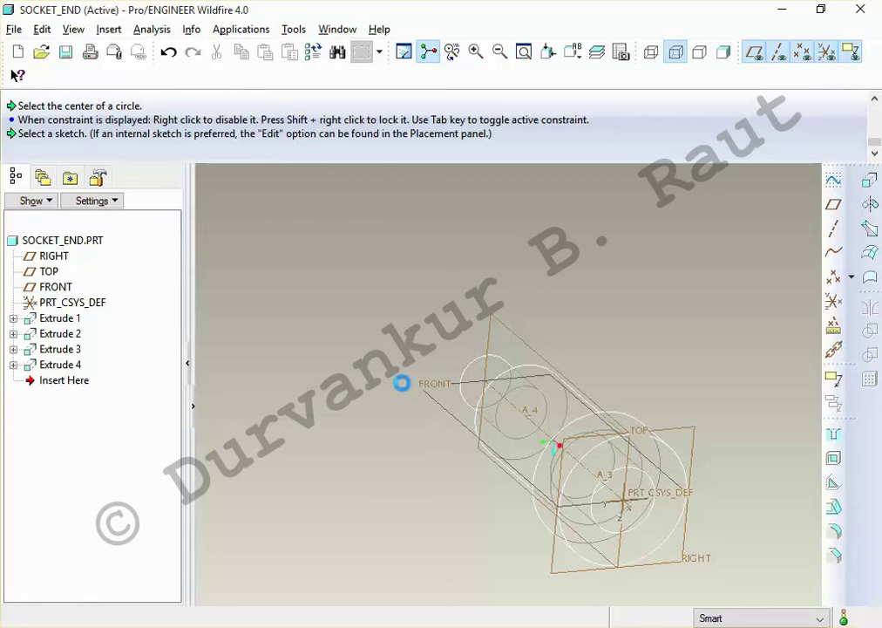
Start a datum plane referenced to the end face of Extrude 2
left_click(834, 204)
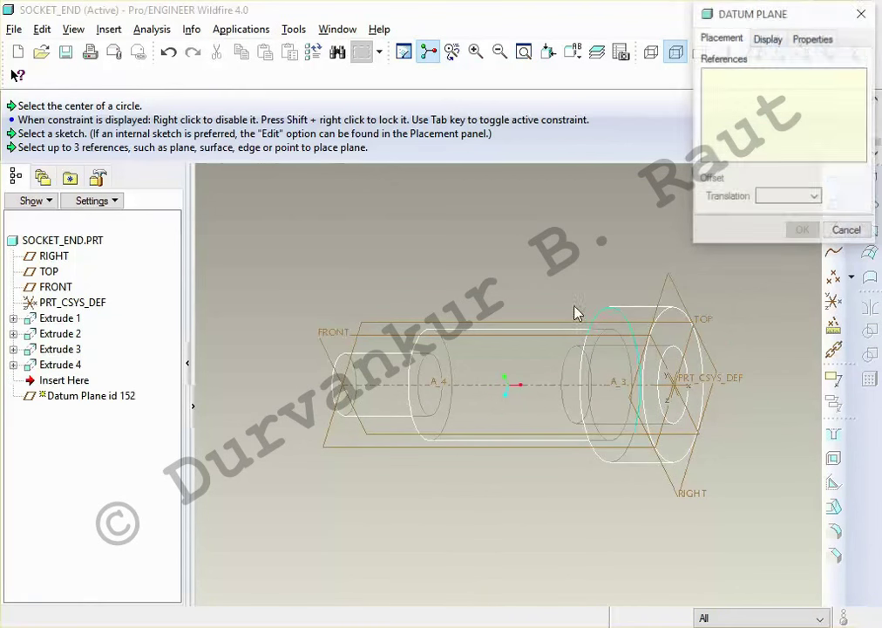
left_click(675, 287)
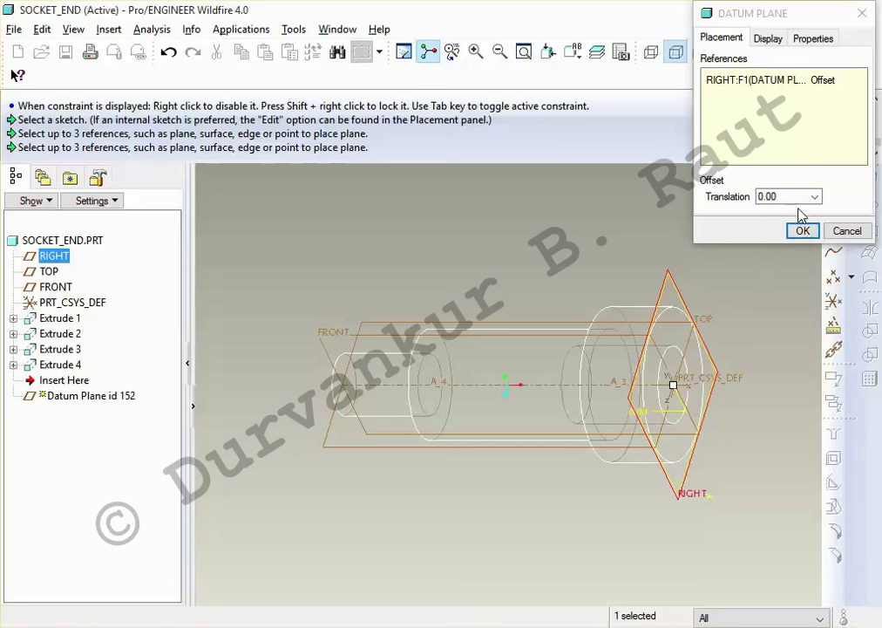
left_click(750, 80)
middle_click_drag(598, 171, 459, 349)
left_click(460, 341)
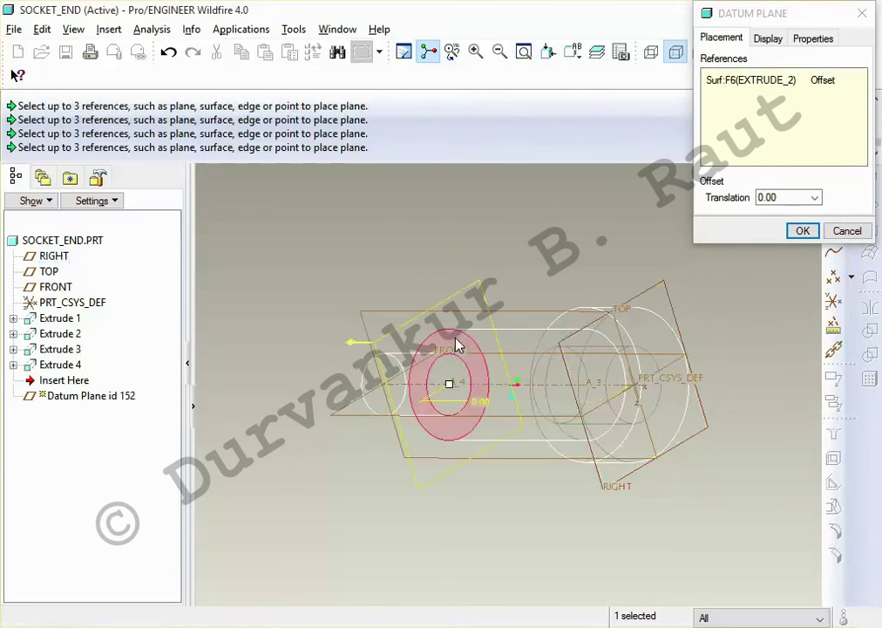
middle_click_drag(596, 207, 420, 399)
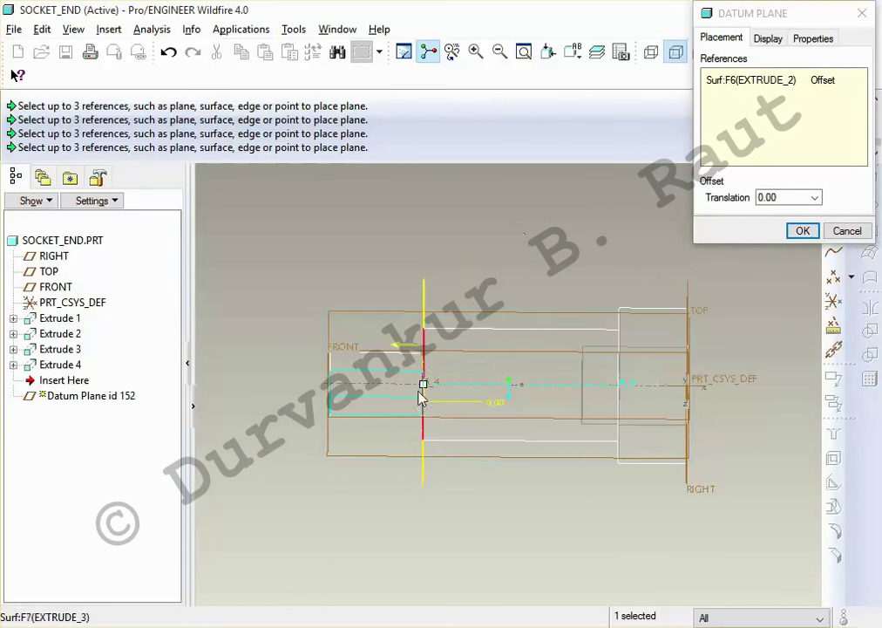
left_click_drag(424, 383, 462, 383)
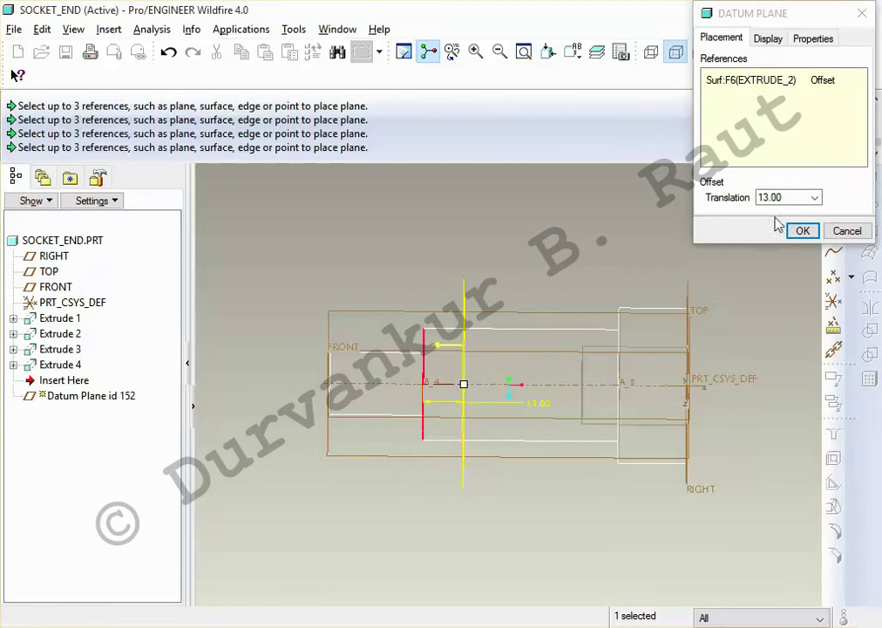
Set the datum plane's offset to 16 and create DTM1
double_click(795, 199)
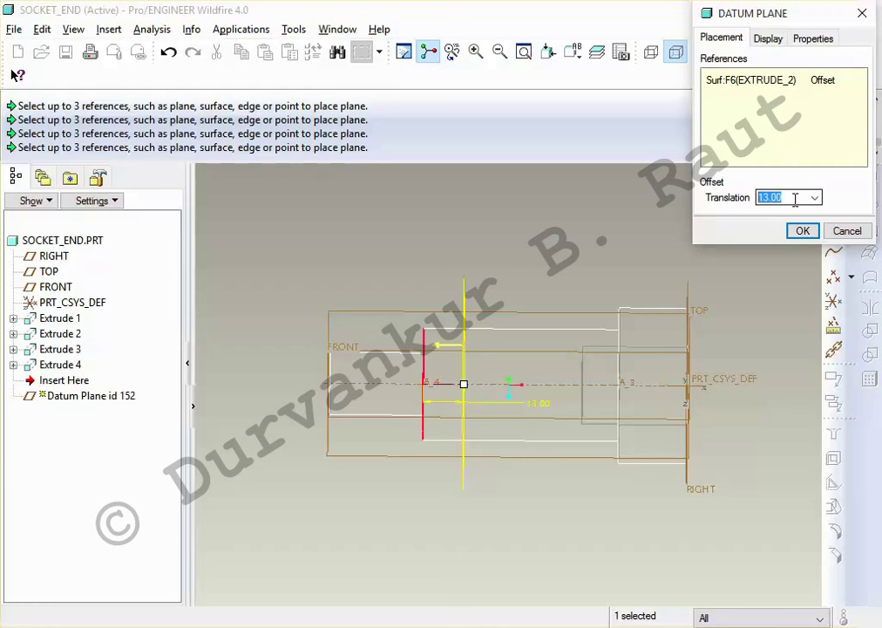
type("16")
key("Return")
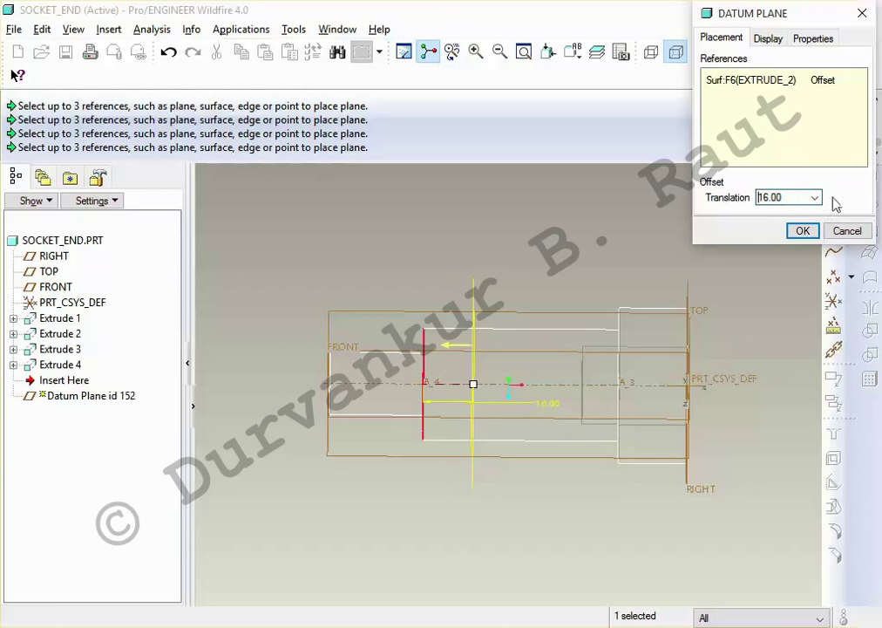
left_click(802, 231)
key("ctrl+d")
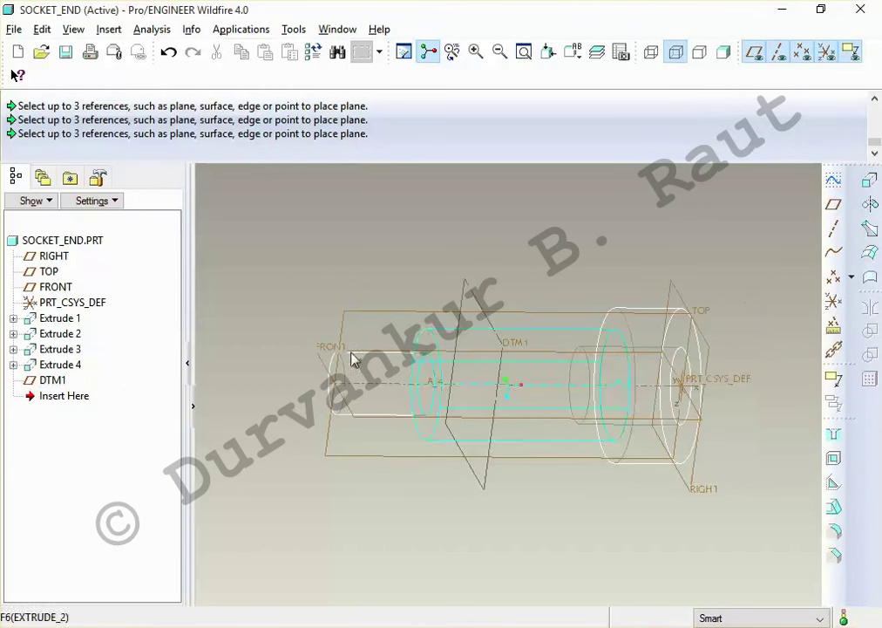
left_click(36, 381)
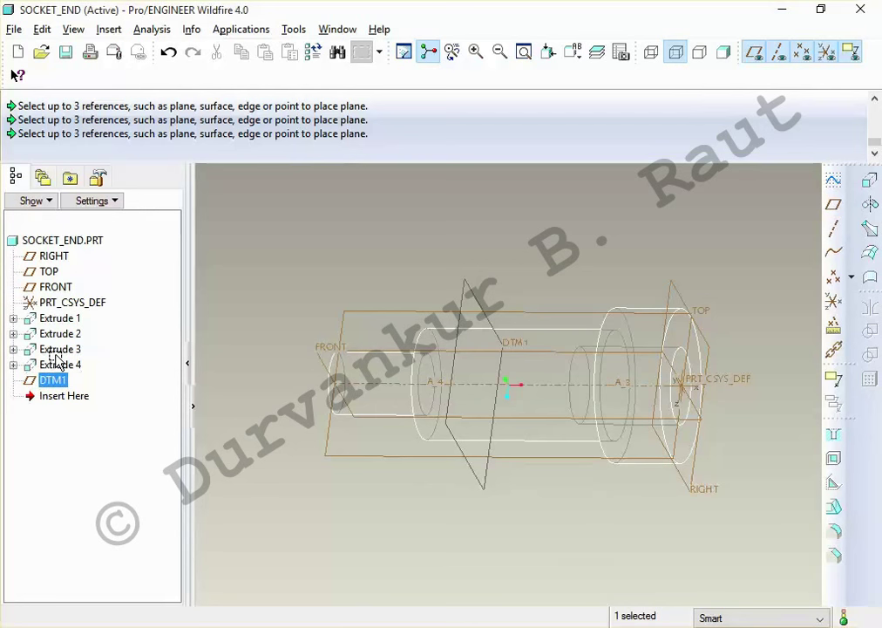
Move DTM1 ahead of Extrude 4 and redefine the cut's depth to end at DTM1
left_click_drag(54, 389, 52, 359)
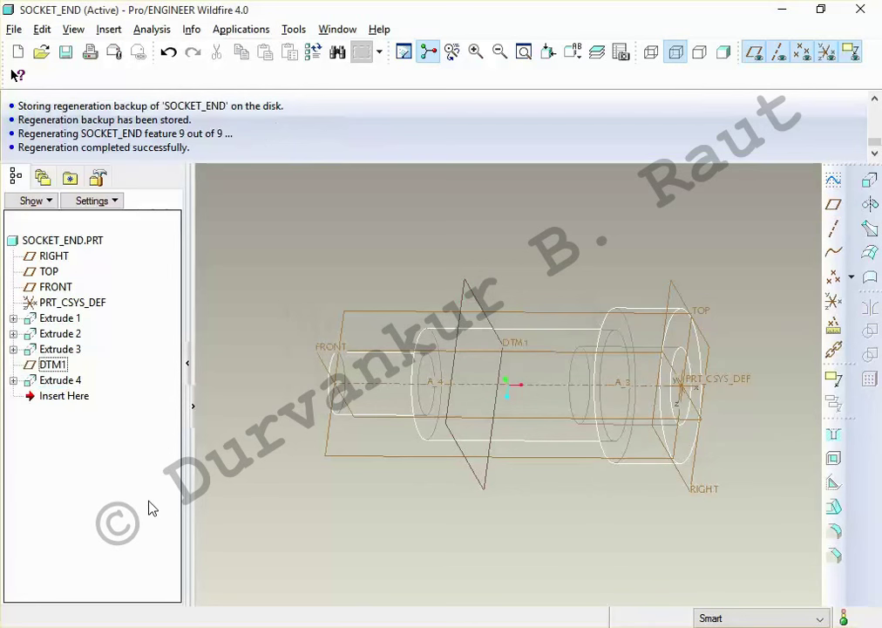
right_click(33, 382)
left_click(130, 229)
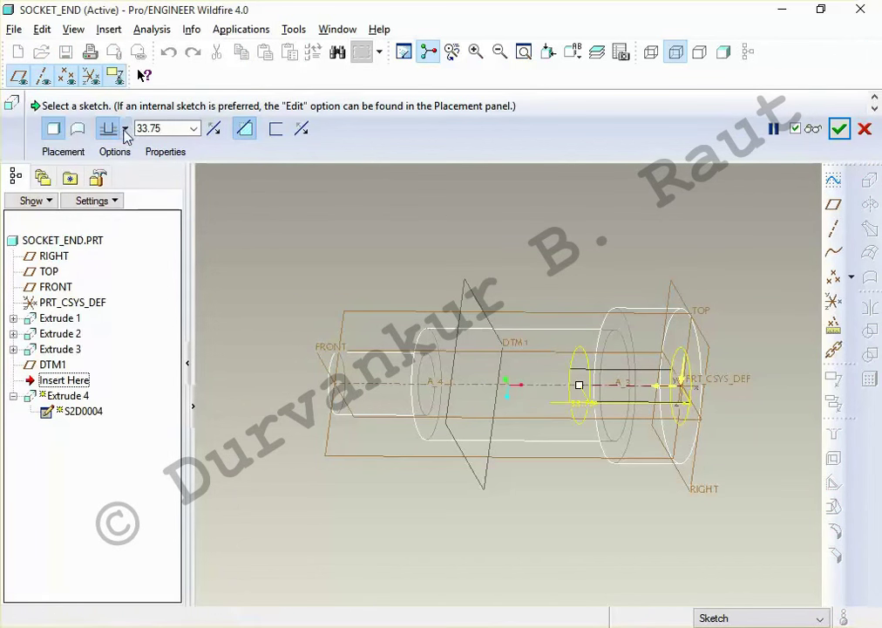
left_click(125, 129)
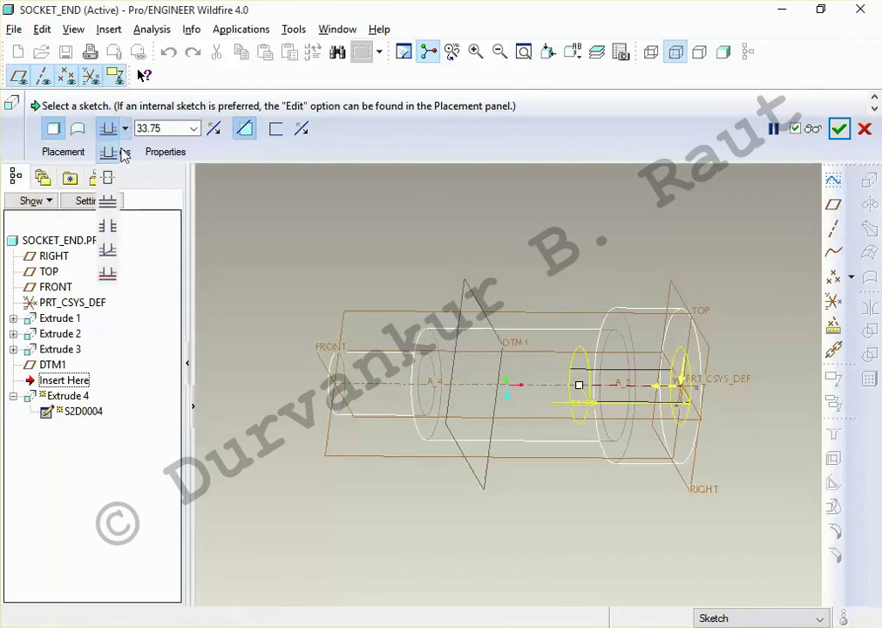
left_click(107, 272)
left_click(461, 290)
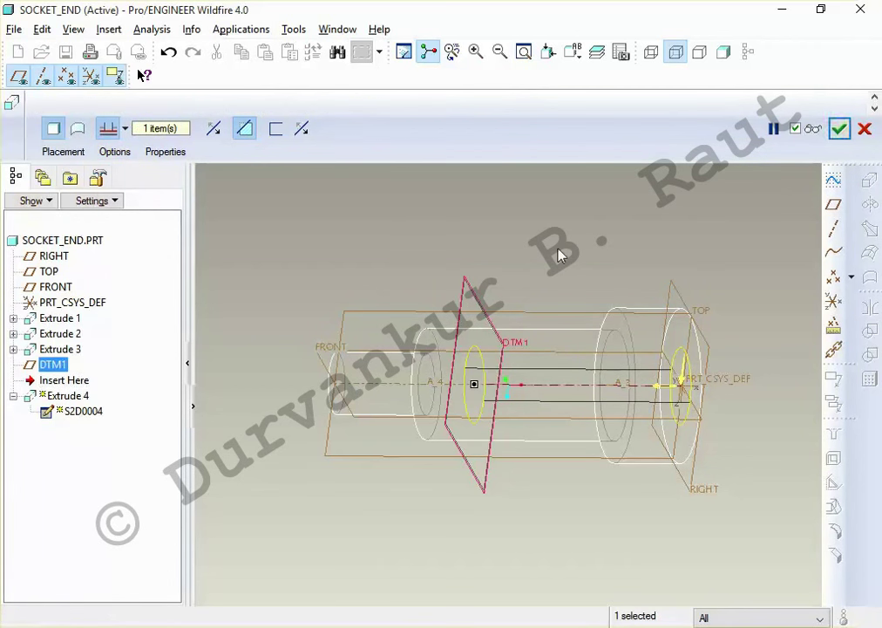
middle_click(560, 254)
Display the SOCKET_END part shaded after briefly checking it in hidden-line view
left_click(723, 52)
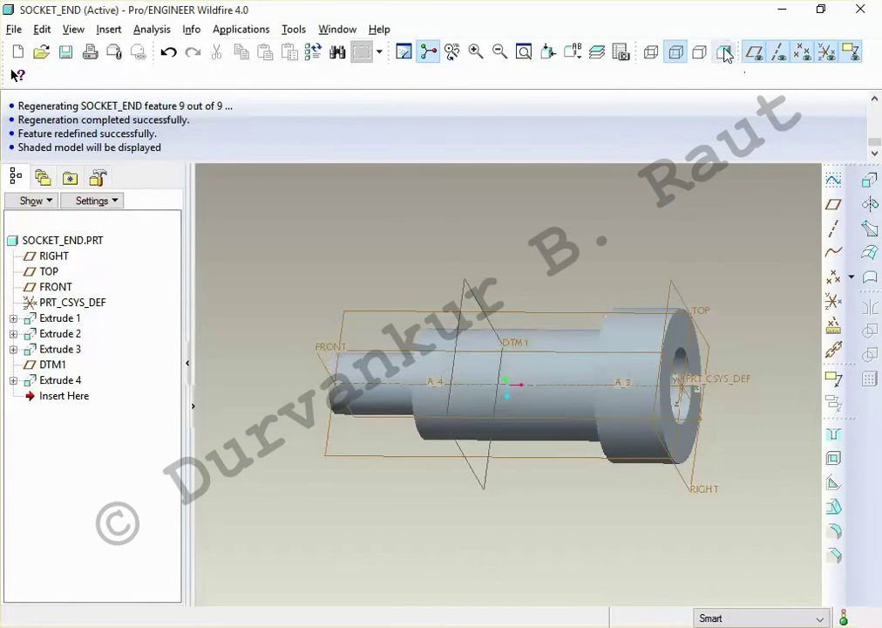
middle_click_drag(617, 228, 614, 223)
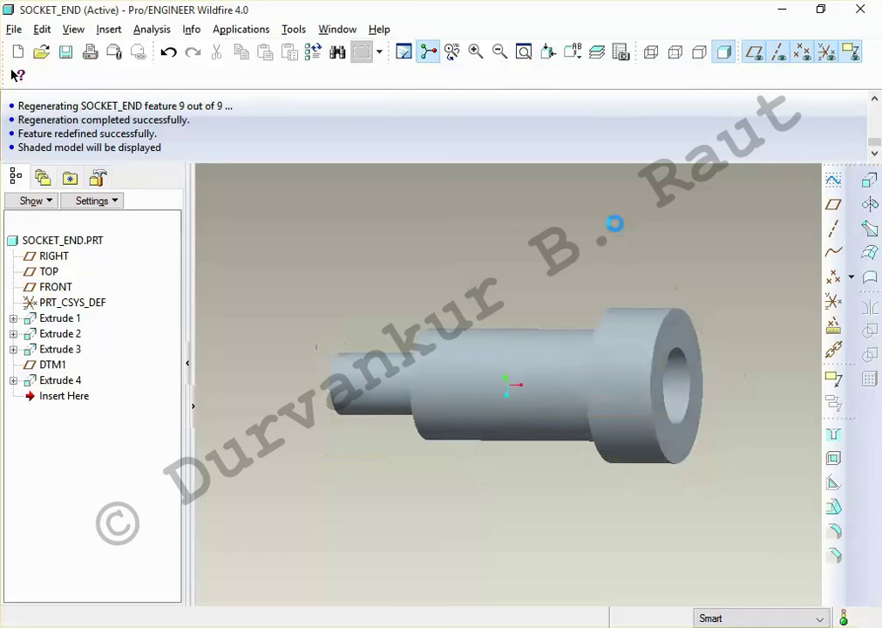
left_click(675, 52)
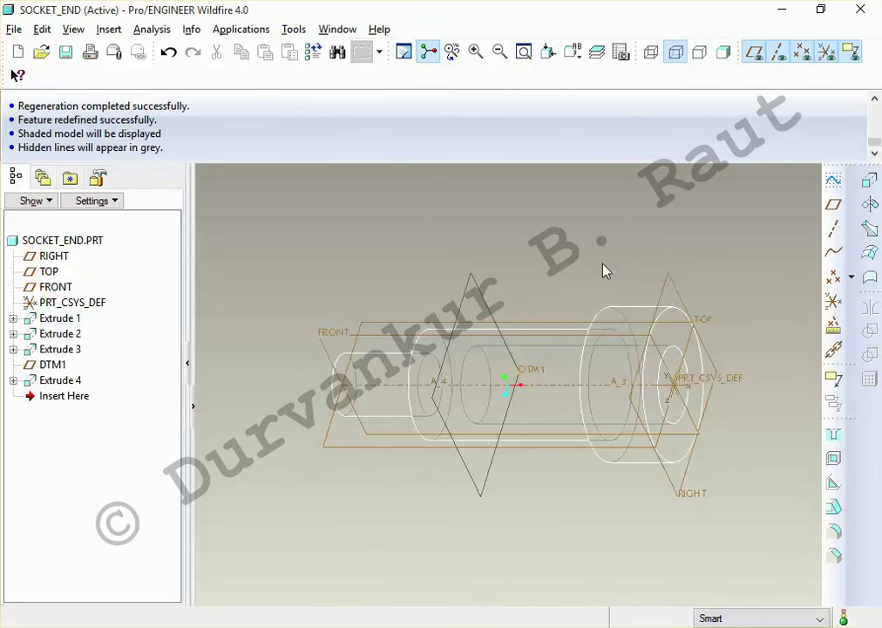
left_click(723, 52)
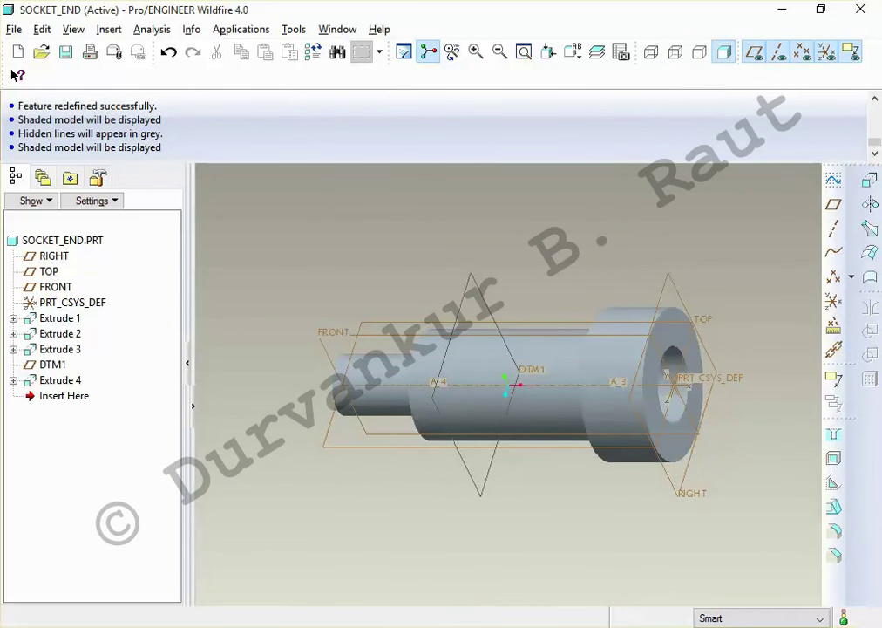
key("alt+Tab")
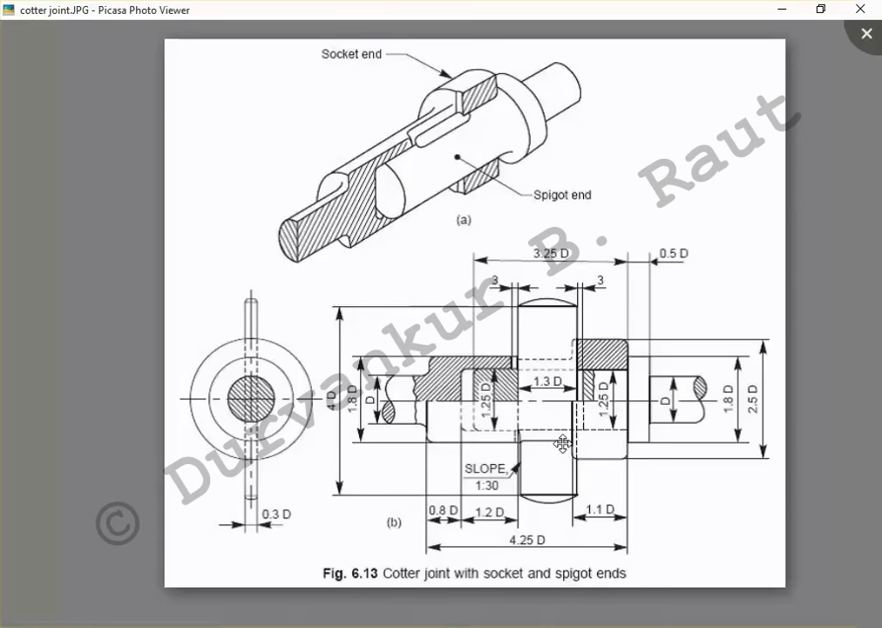
Return from the cotter joint drawing to SOCKET_END and begin a new extrude
key("alt+Tab")
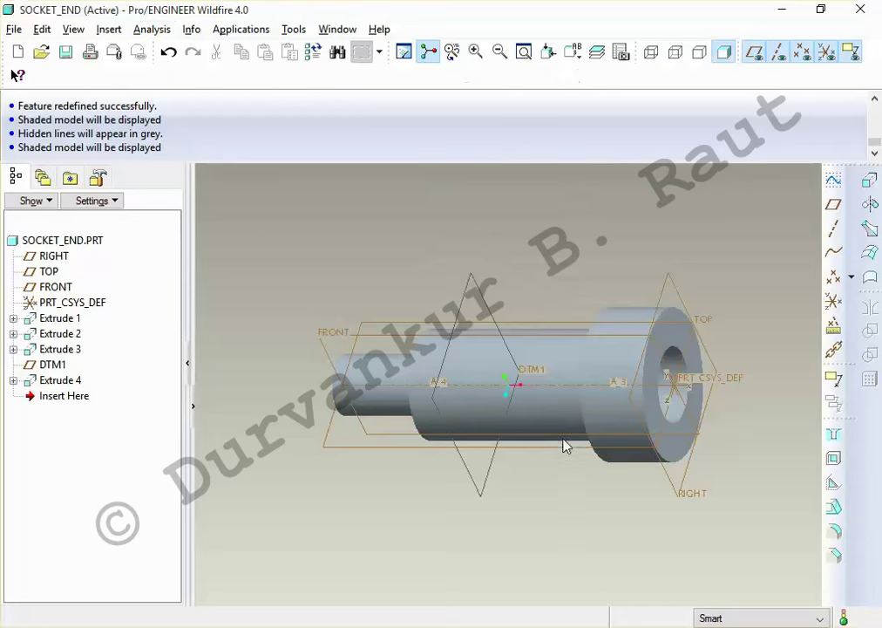
left_click(869, 179)
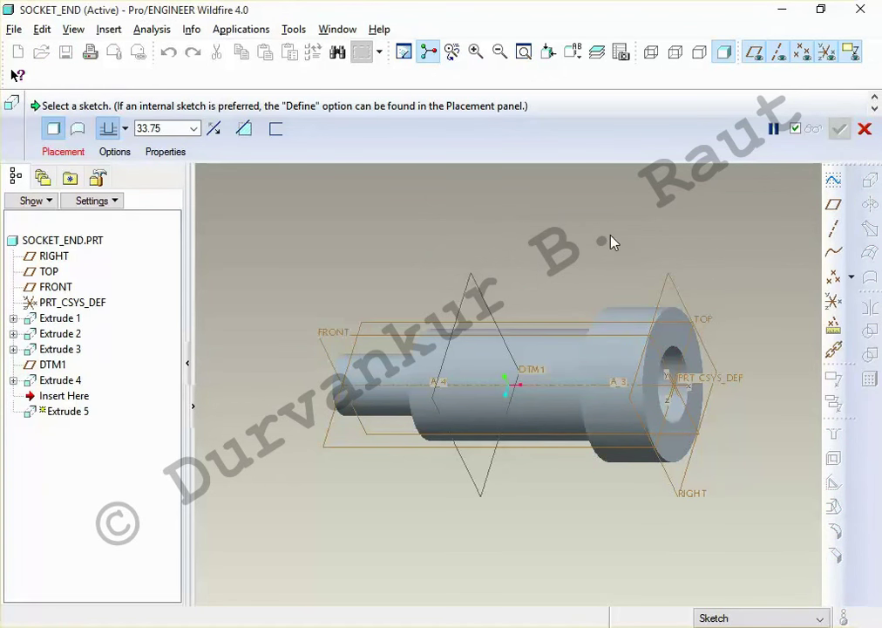
Place the extrude's sketch on the TOP plane and show hidden lines
left_click(63, 151)
left_click(199, 200)
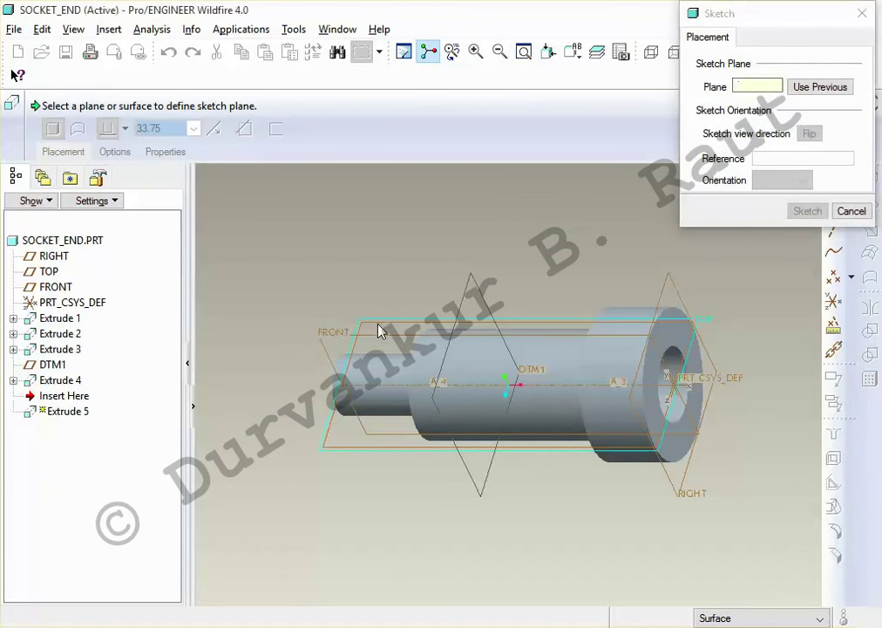
left_click(378, 331)
left_click(807, 211)
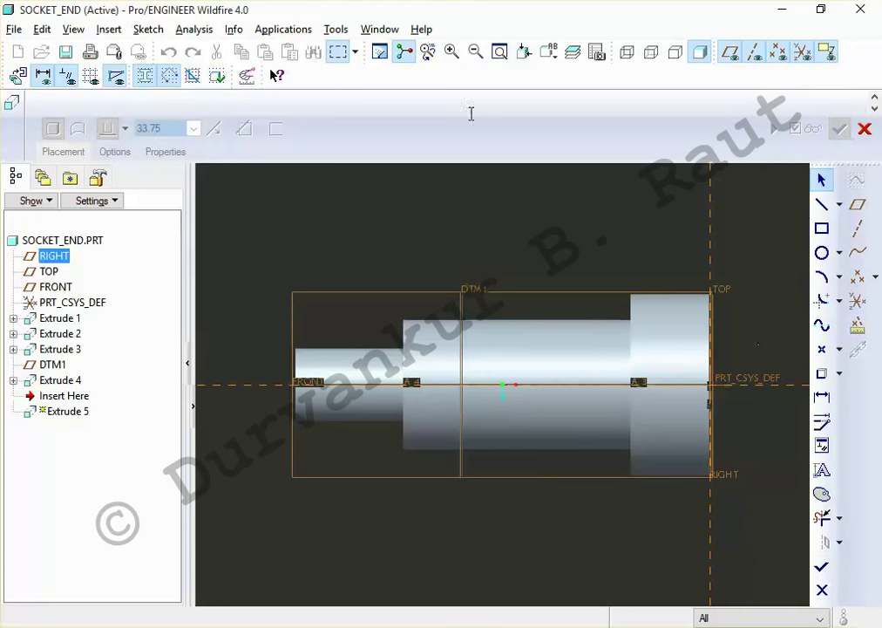
left_click(651, 52)
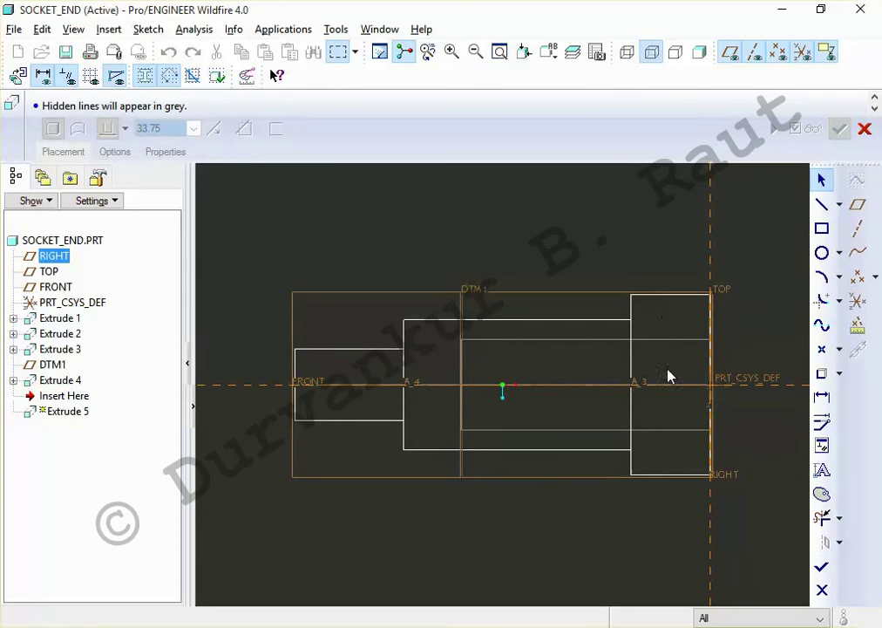
Draw a horizontal centerline and a slot rectangle straddling the axis
left_click(839, 206)
left_click(796, 204)
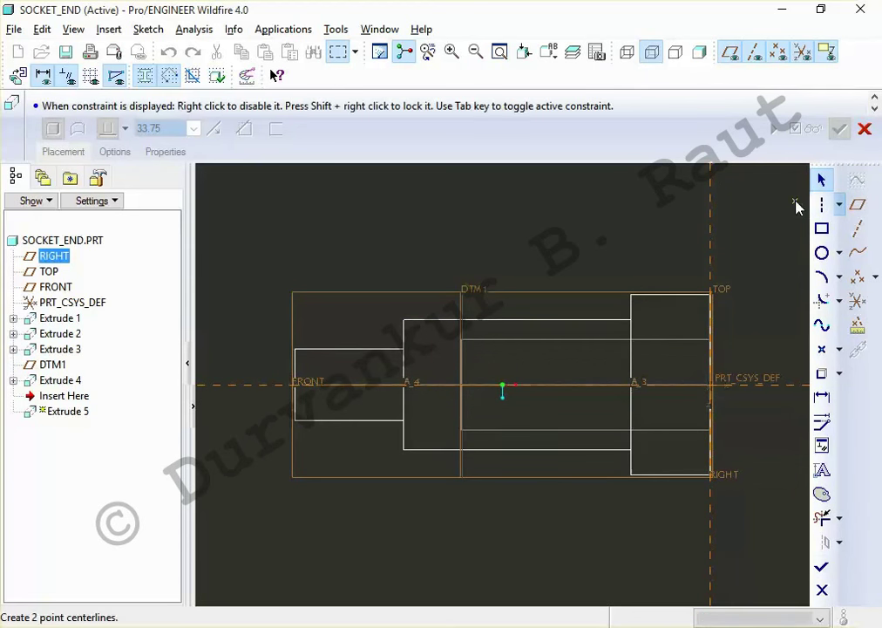
left_click(782, 385)
left_click(754, 385)
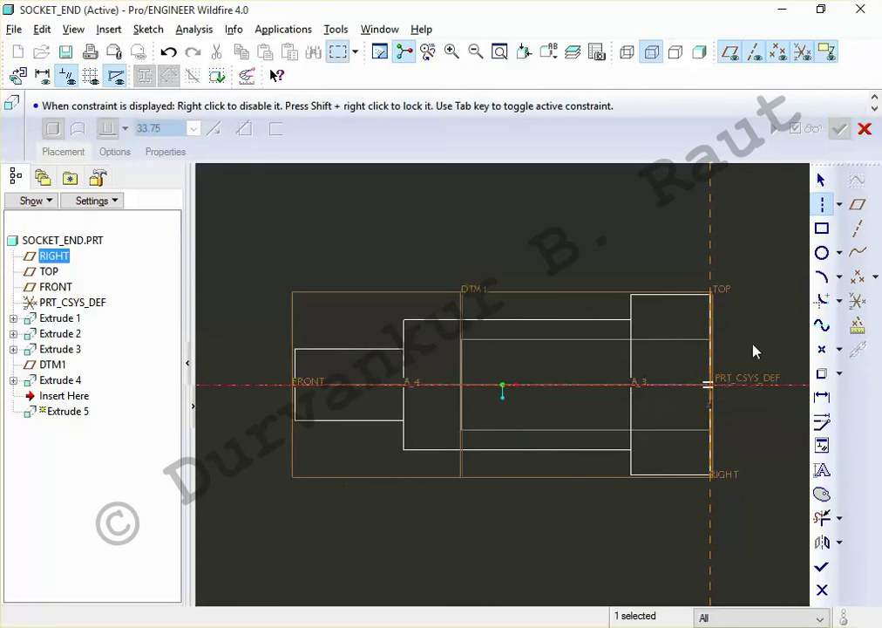
left_click(821, 229)
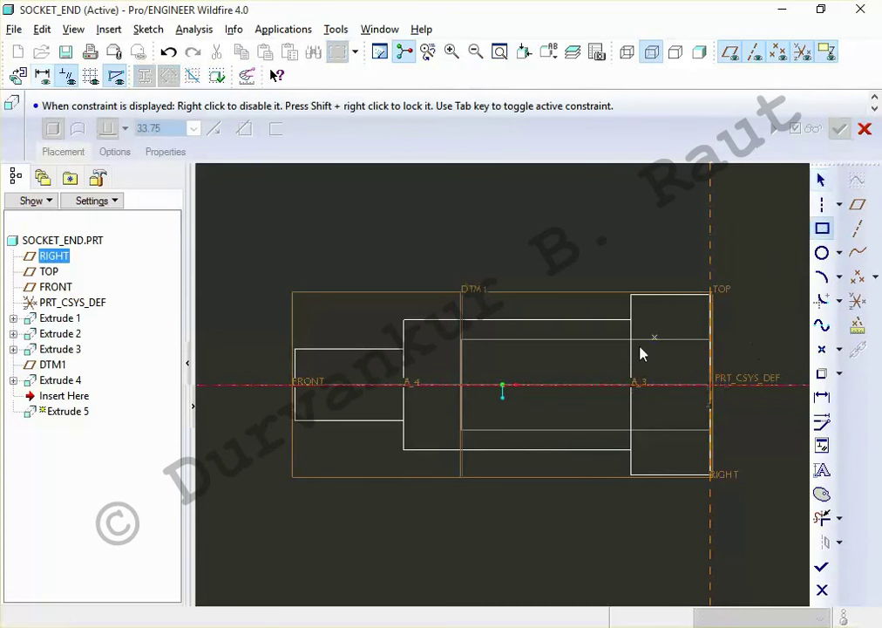
left_click(537, 363)
left_click(667, 407)
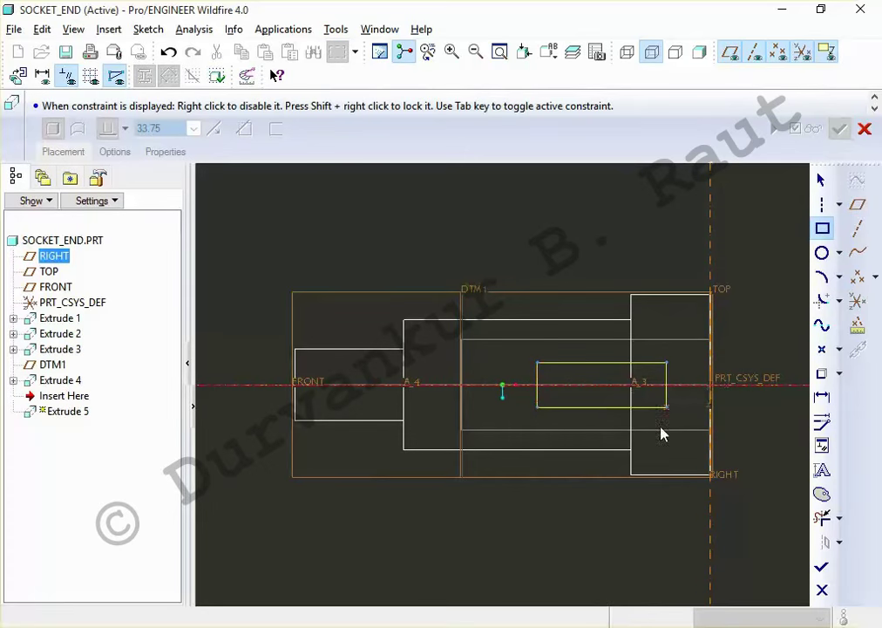
Set the rectangle length to 20 and lock that dimension
key("alt+Tab")
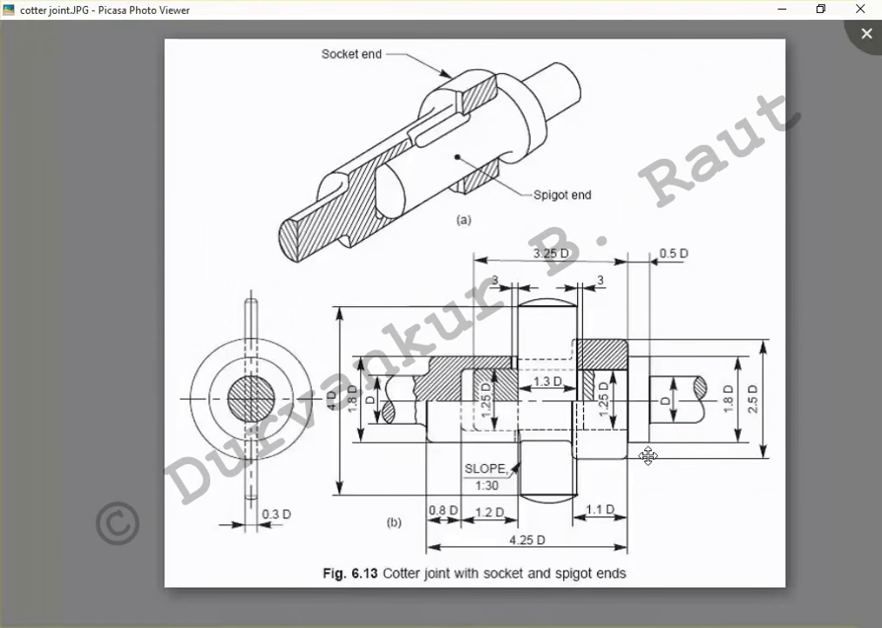
key("alt+Tab")
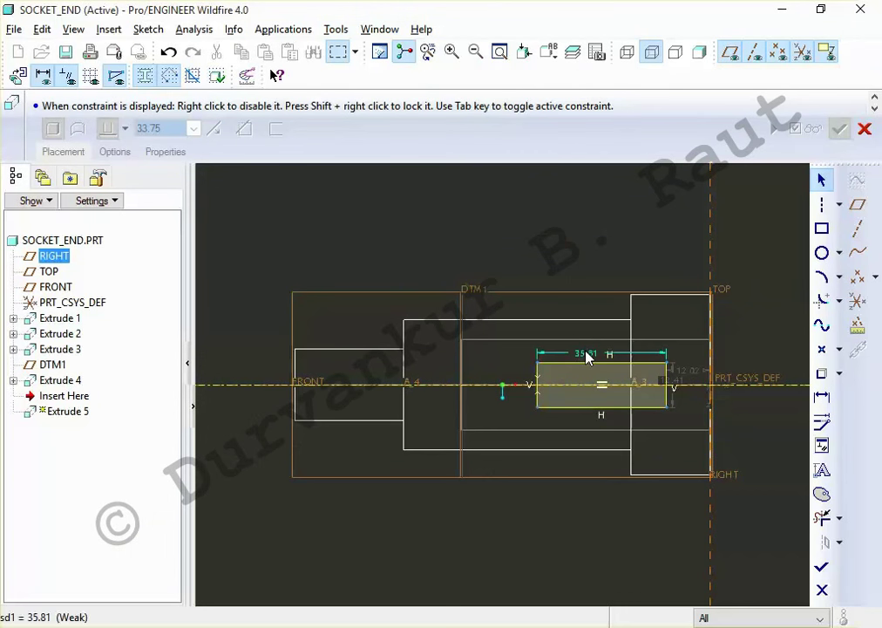
double_click(586, 354)
type("20")
key("Return")
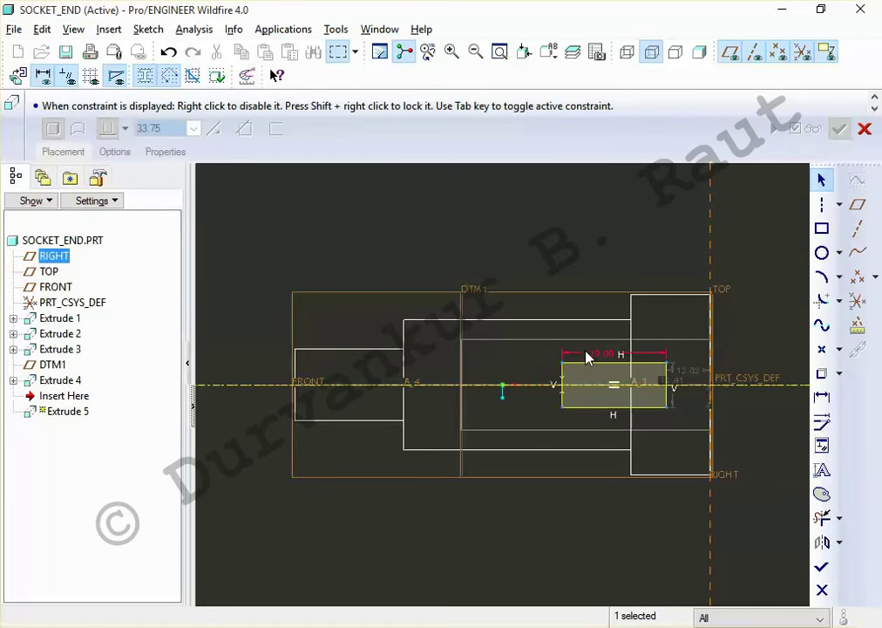
right_click(587, 355)
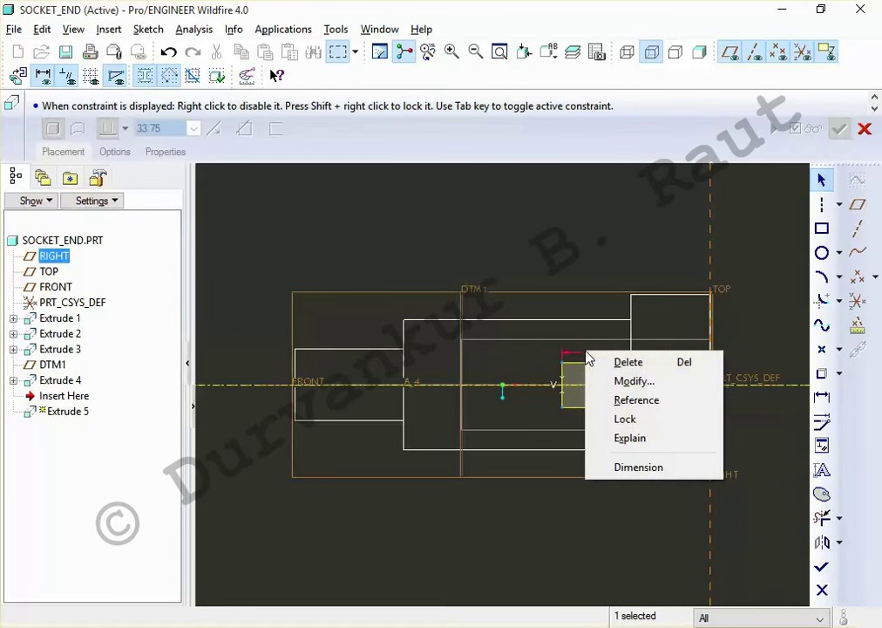
left_click(623, 416)
Reduce the rectangle height to 5 after checking the reference drawing
key("alt+Tab")
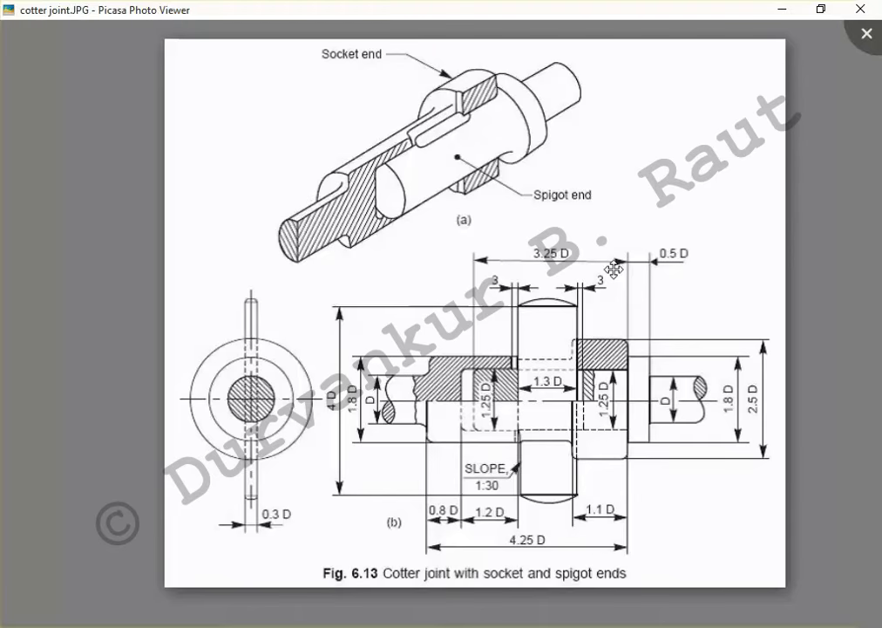
key("alt+Tab")
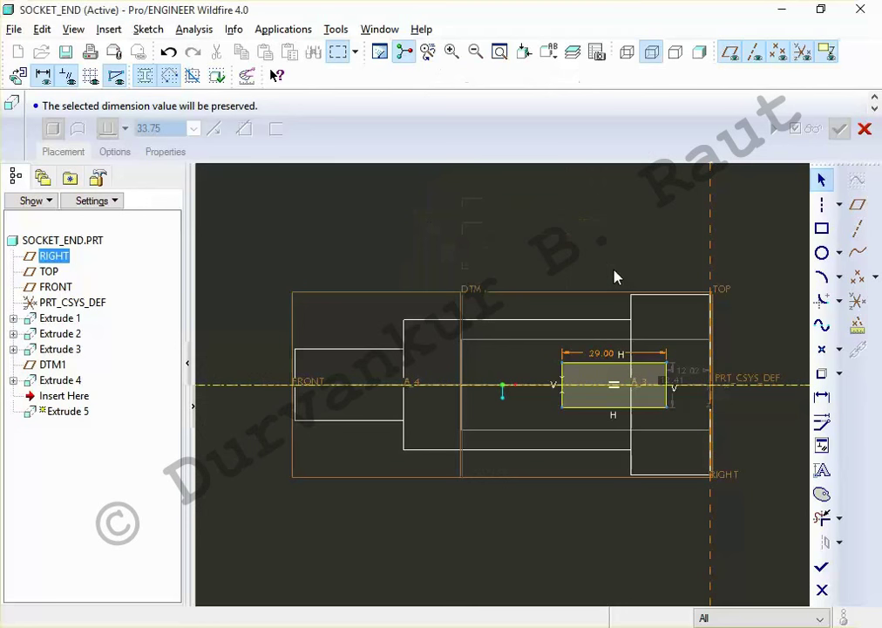
double_click(678, 382)
type("5")
key("Return")
key("alt+Tab")
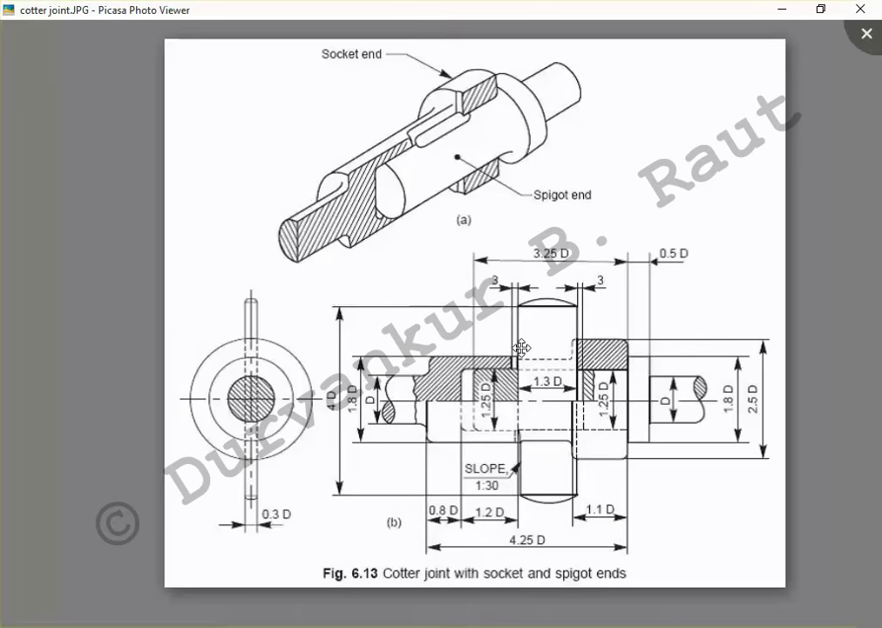
key("Escape")
Dimension the slot rectangle 21.00 from DTM1
key("d")
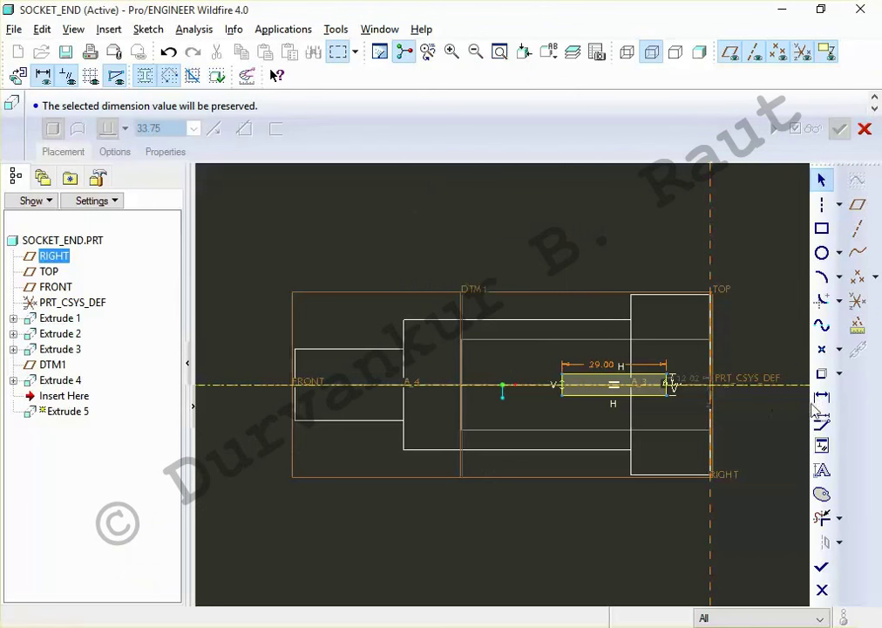
left_click(462, 375)
middle_click(515, 371)
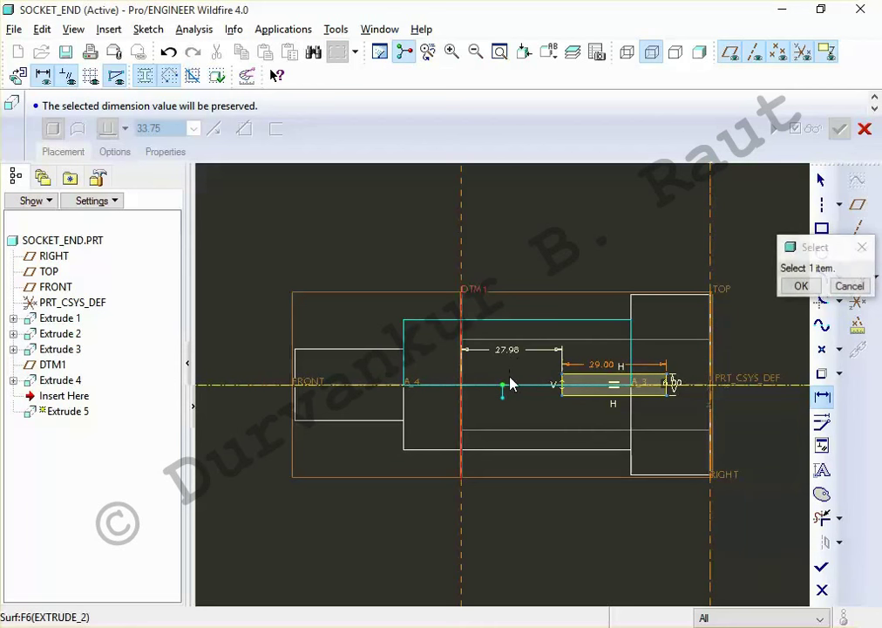
middle_click(512, 406)
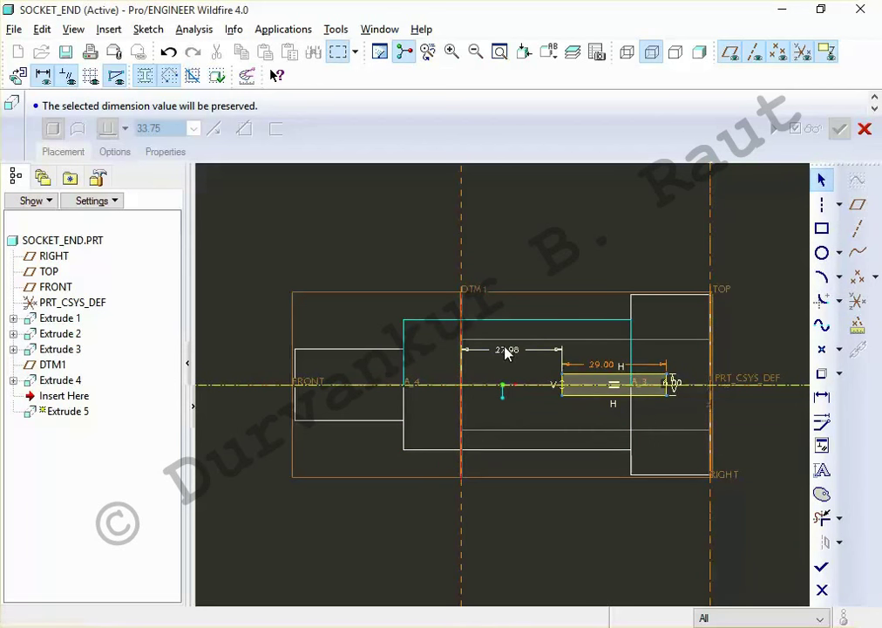
double_click(506, 349)
type("21")
key("Return")
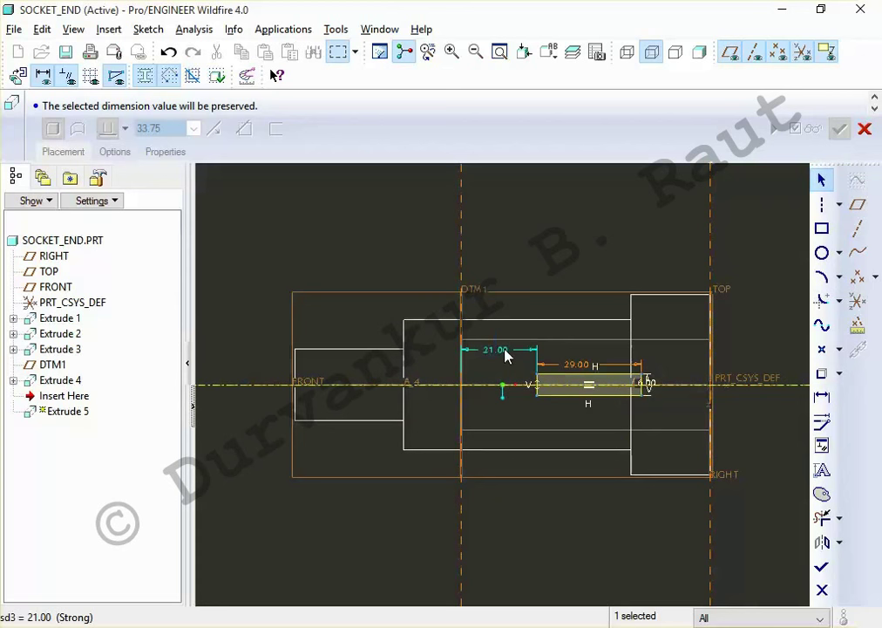
Finish the sketch and cut the slot Through All on both sides
left_click(821, 567)
middle_click_drag(734, 514, 709, 466)
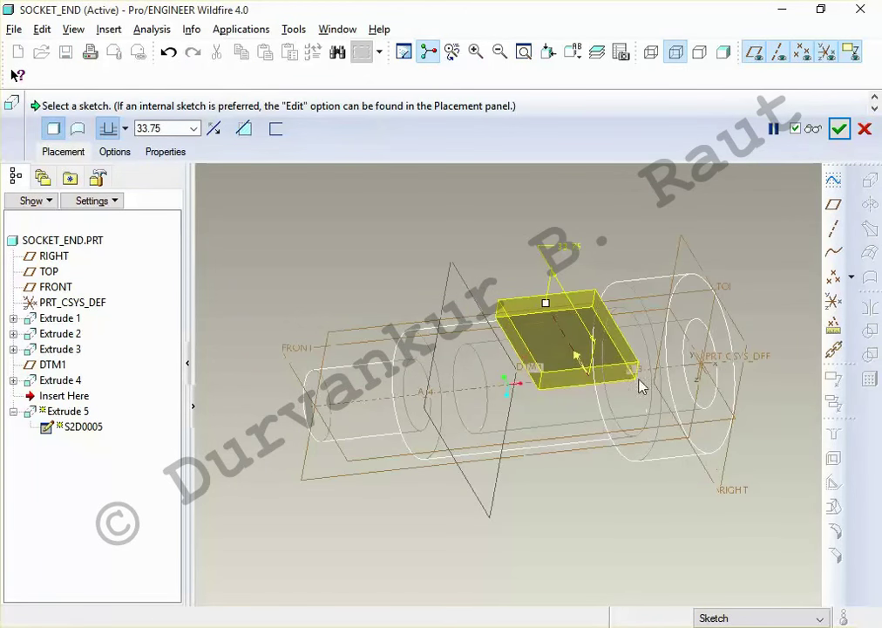
left_click(242, 131)
left_click(109, 152)
left_click(218, 205)
left_click(209, 280)
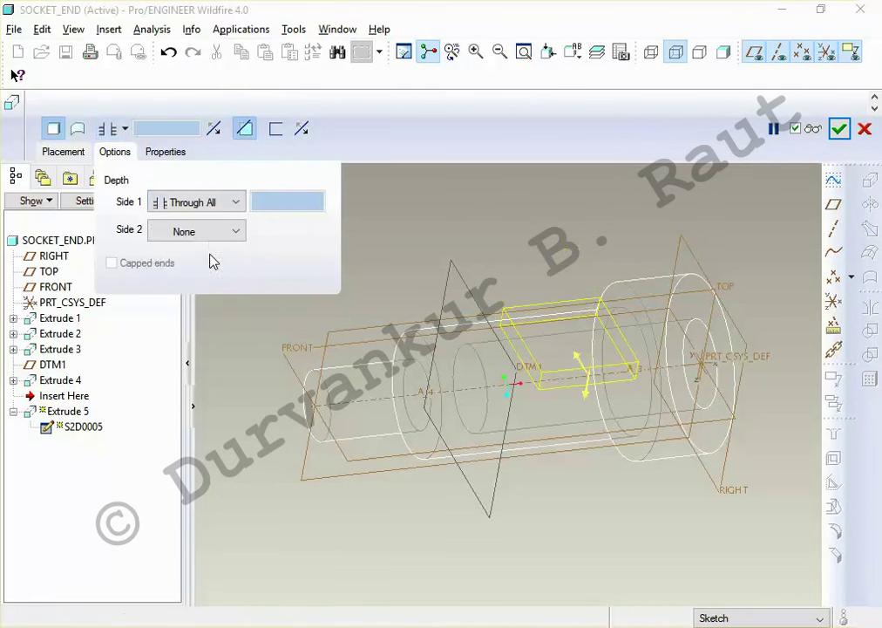
left_click(233, 230)
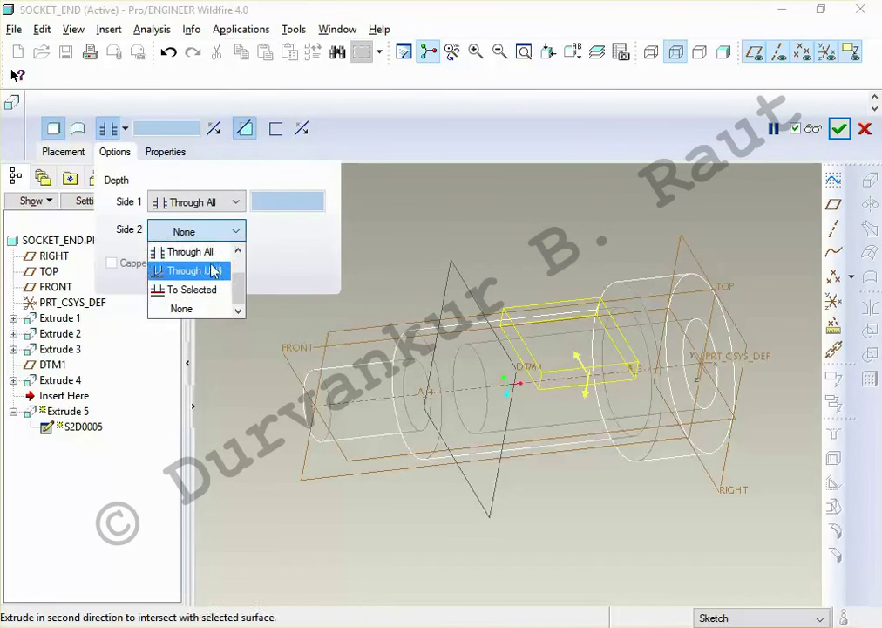
left_click(212, 251)
middle_click(484, 233)
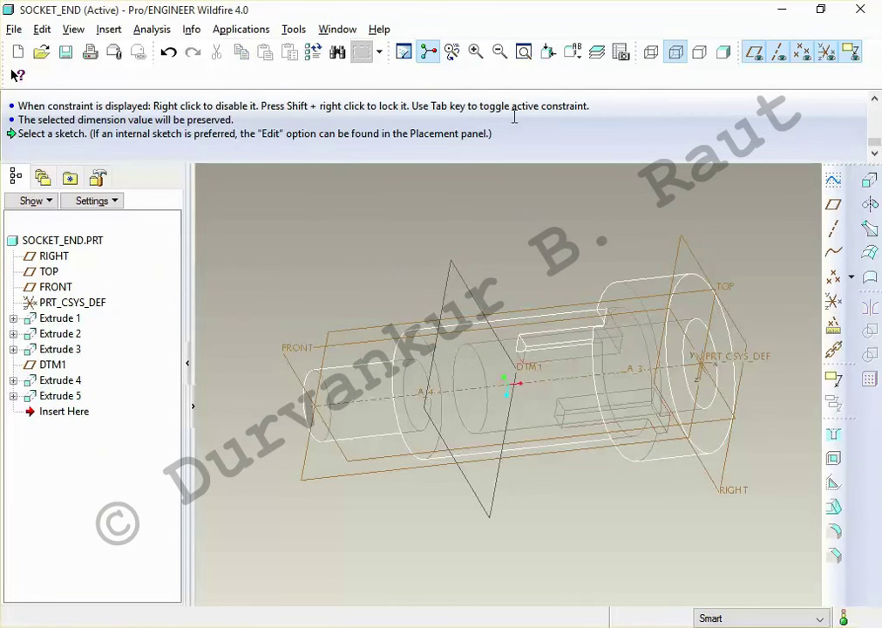
Shade the part and orbit it to view the slot end-on
left_click(723, 52)
mouse_move(631, 265)
middle_mouse_down()
mouse_move(600, 238)
mouse_move(606, 256)
middle_mouse_up()
mouse_move(608, 255)
middle_mouse_down()
mouse_move(518, 215)
mouse_move(416, 197)
mouse_move(394, 177)
mouse_move(357, 233)
mouse_move(357, 302)
mouse_move(295, 277)
mouse_move(372, 349)
mouse_move(561, 255)
middle_mouse_up()
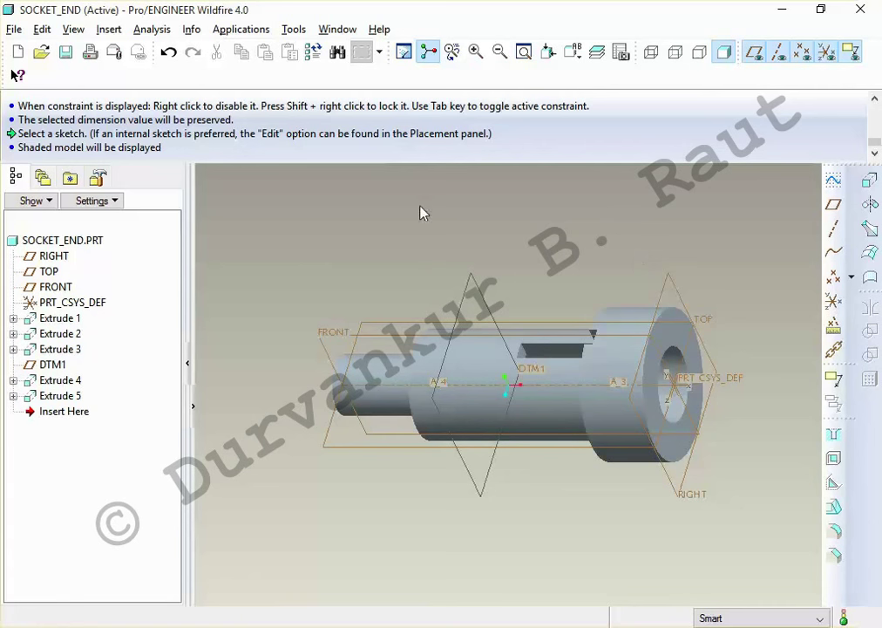
mouse_move(461, 261)
middle_mouse_down()
mouse_move(393, 234)
mouse_move(443, 159)
mouse_move(226, 75)
middle_mouse_up()
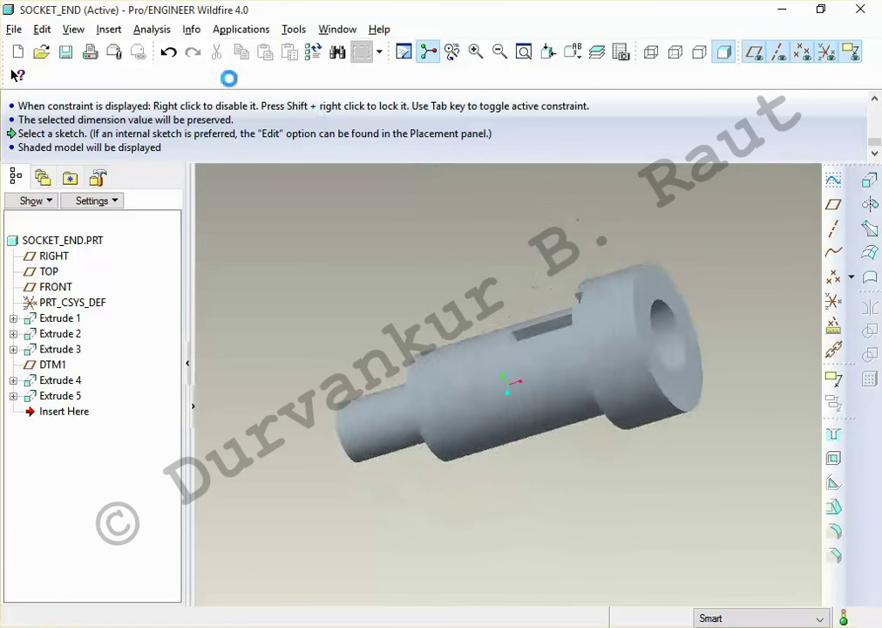
Try wood, yellow and leather appearances, then apply ptc-metallic-steel-light to SOCKET_END
left_click(108, 30)
left_click(117, 241)
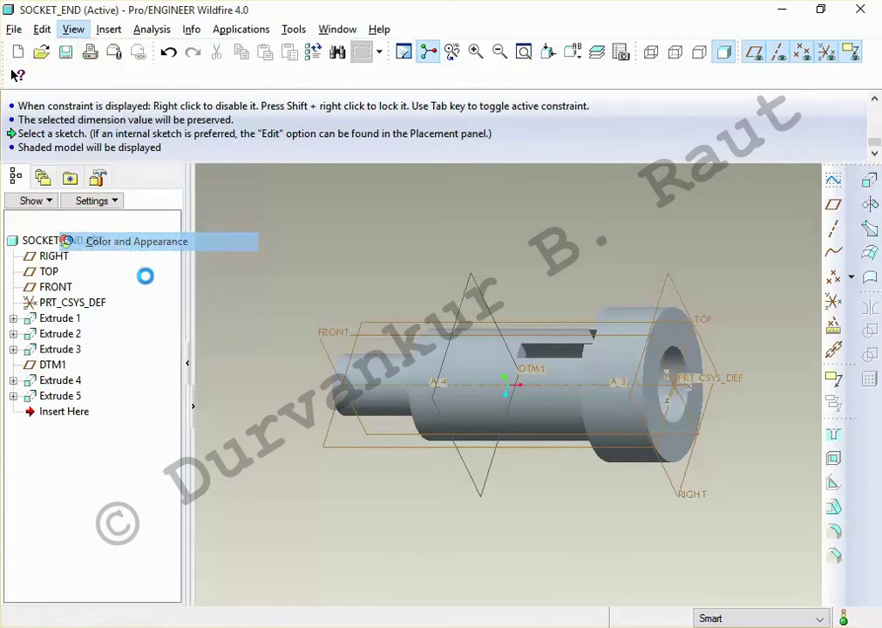
scroll(748, 96, "down", 2)
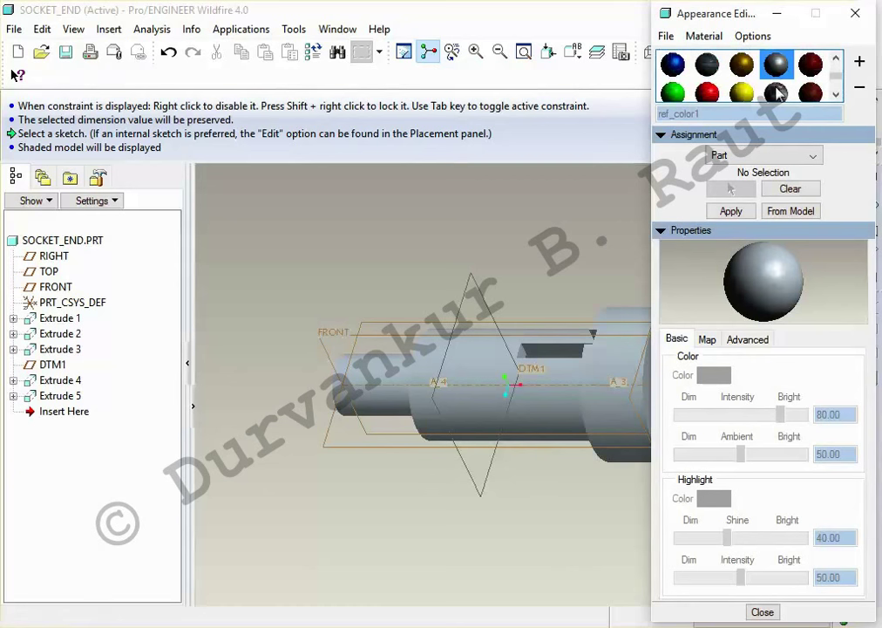
left_click(778, 90)
left_click(732, 200)
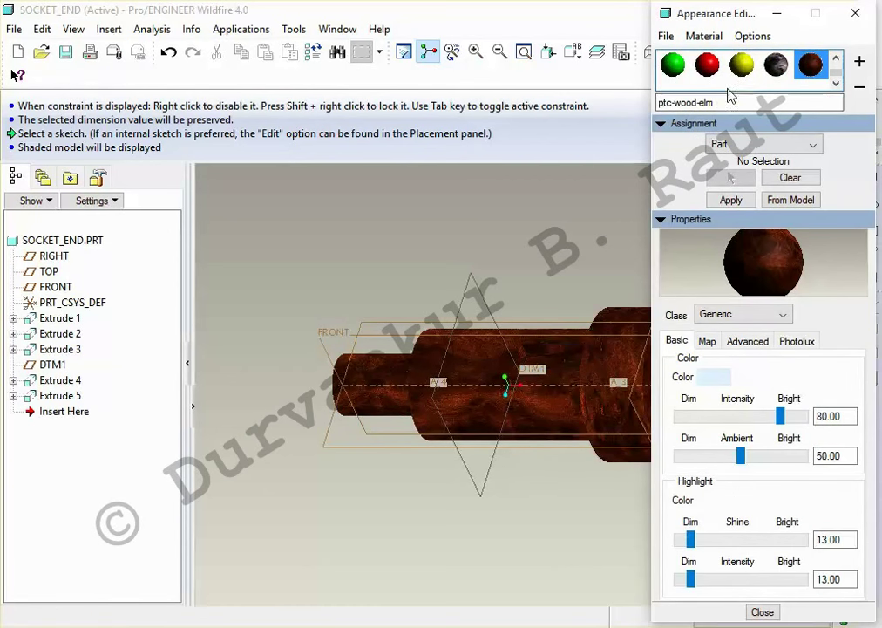
left_click(742, 65)
scroll(750, 81, "up", 1)
left_click(745, 73)
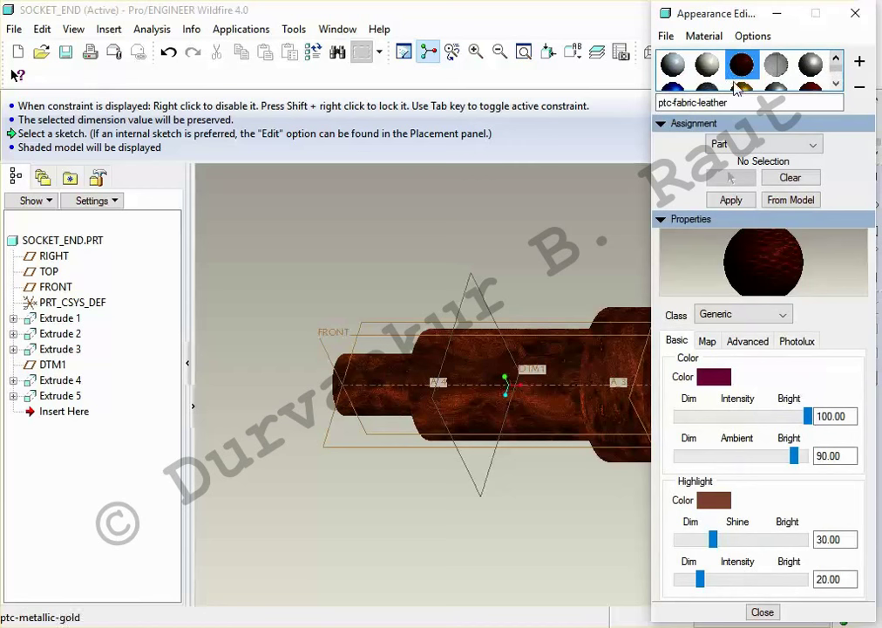
left_click(777, 89)
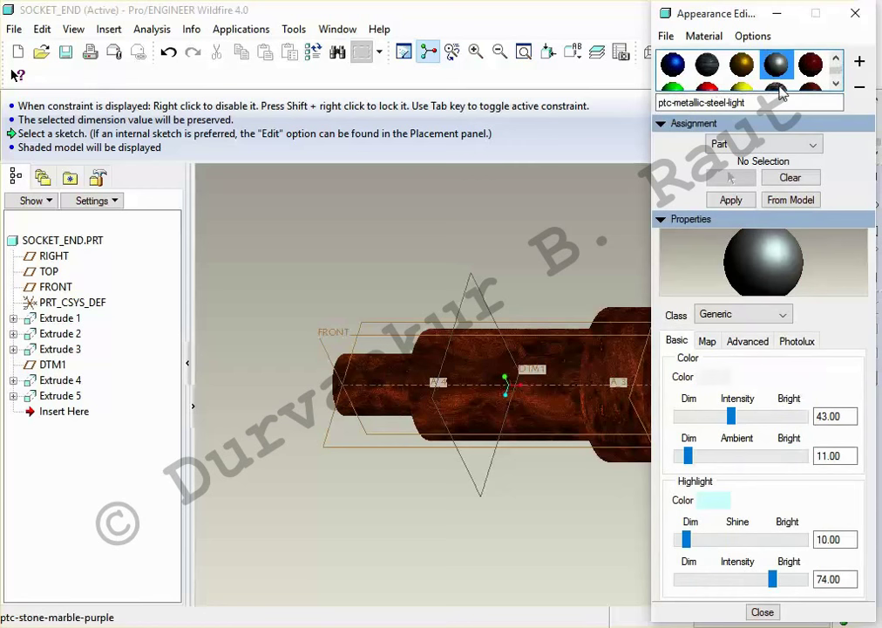
left_click(731, 200)
left_click(755, 612)
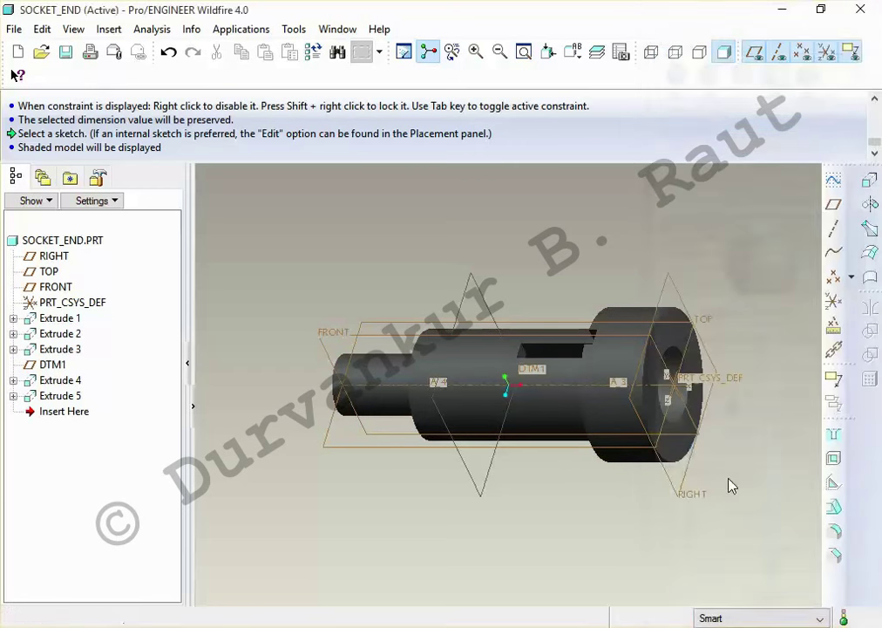
Save the SOCKET_END part and close its window
key("ctrl+s")
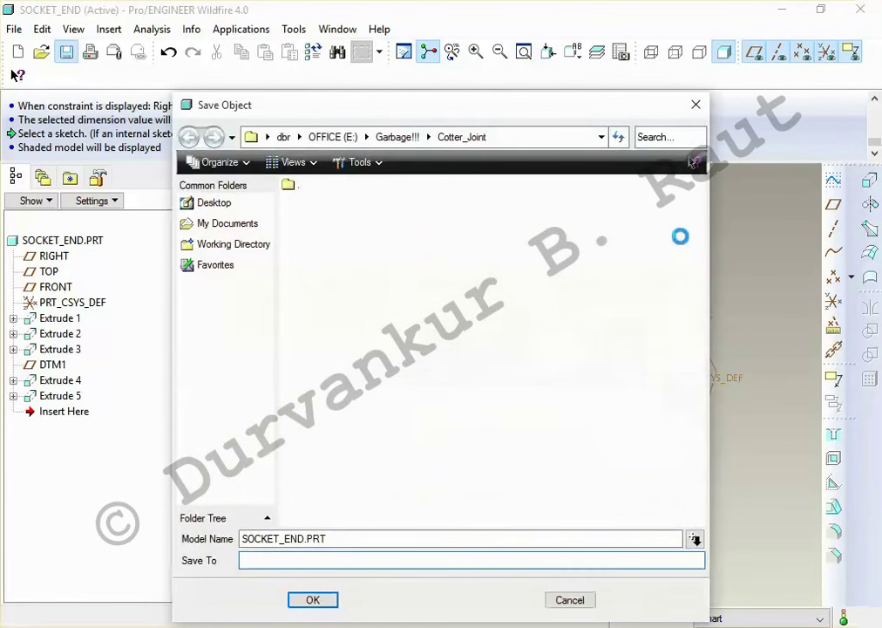
key("Return")
left_click(349, 31)
left_click(368, 86)
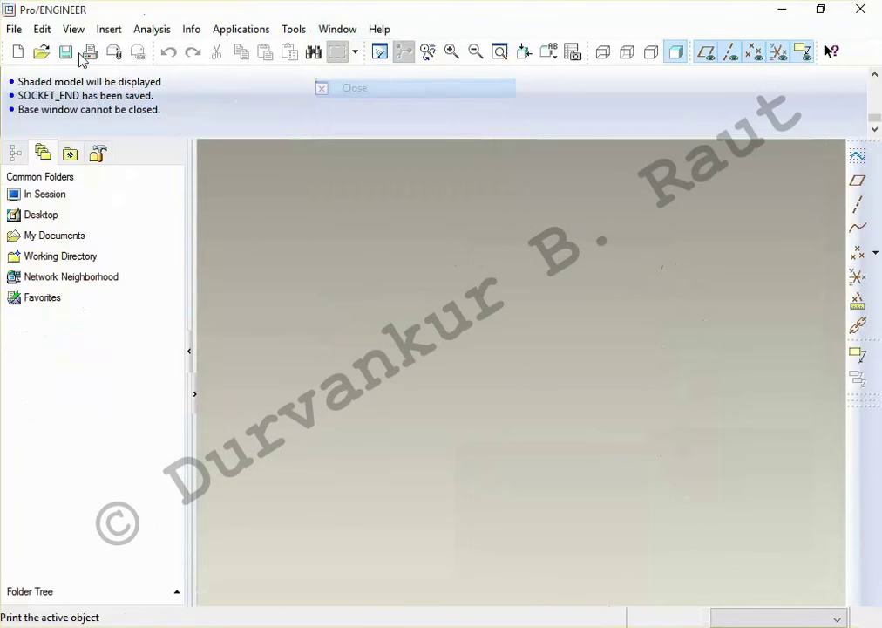
Create a new part named spigot_end using the mmns_part_solid template
left_click(17, 55)
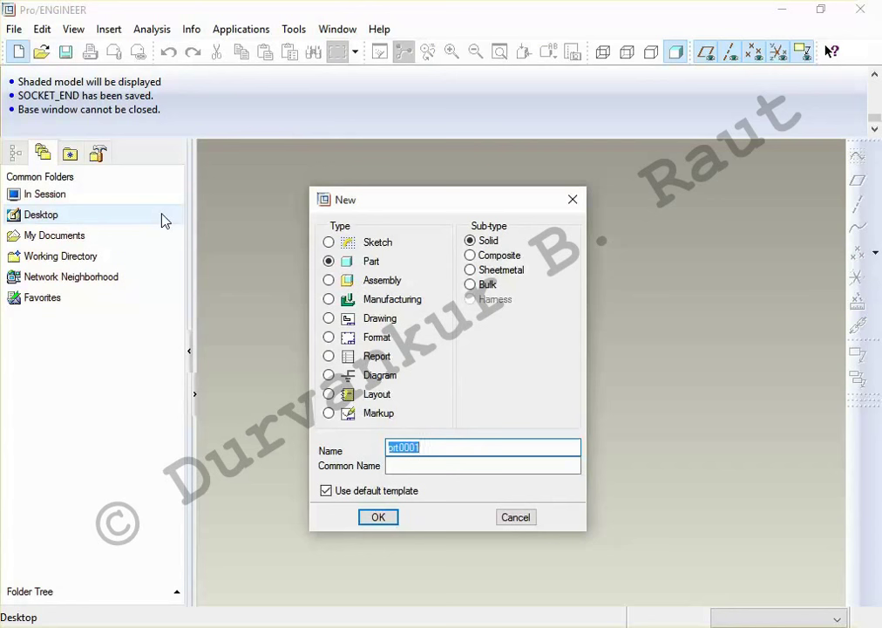
type("spigot")
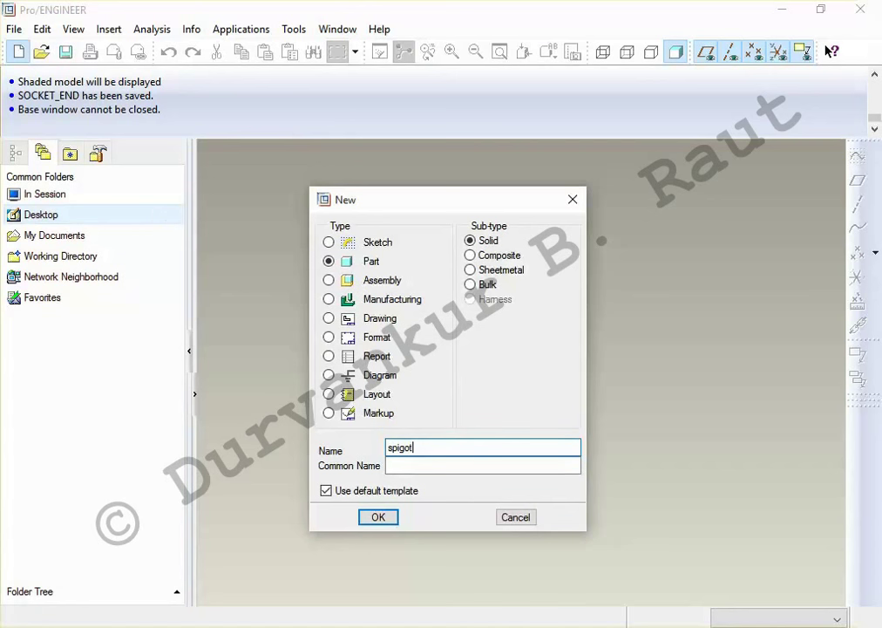
left_click(326, 491)
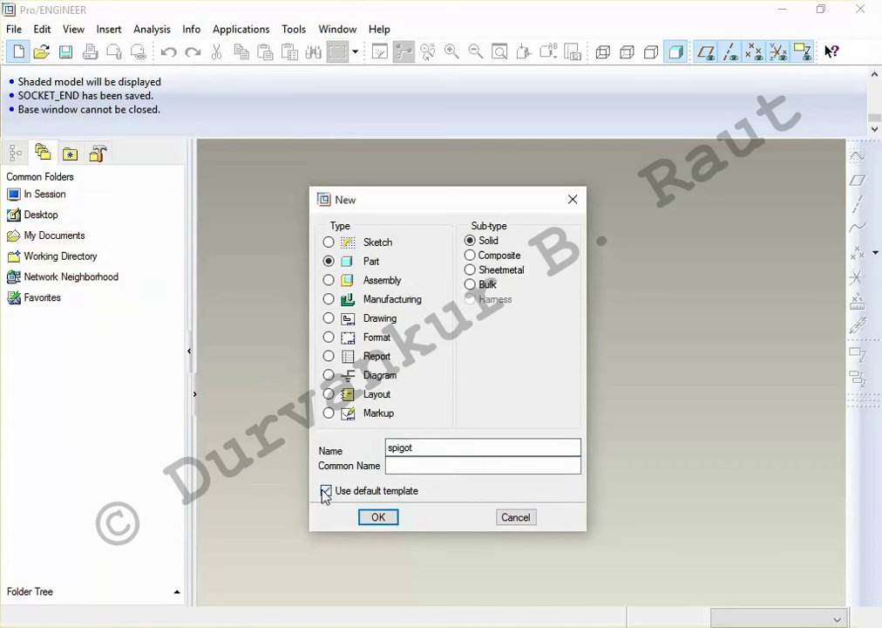
key("alt+Tab")
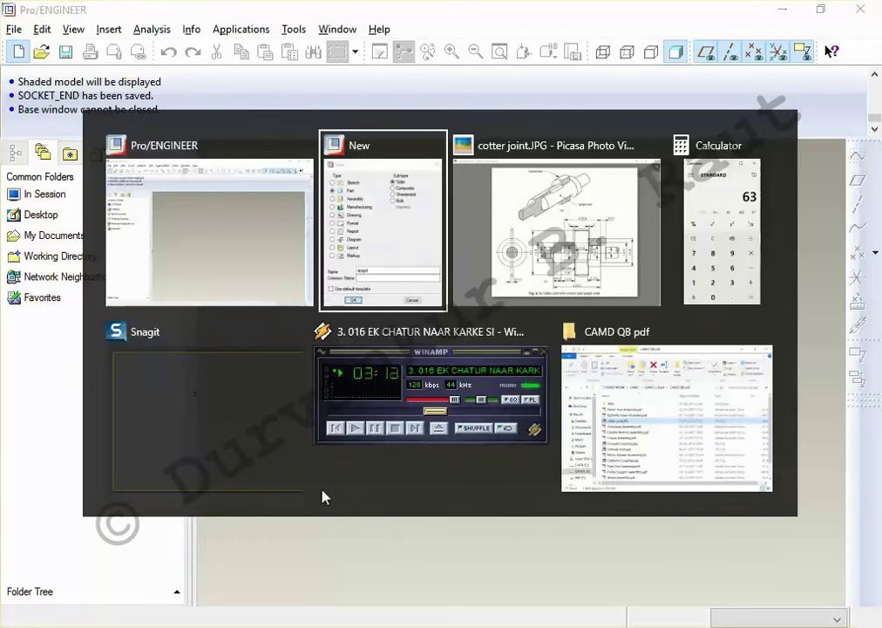
key("alt+Tab")
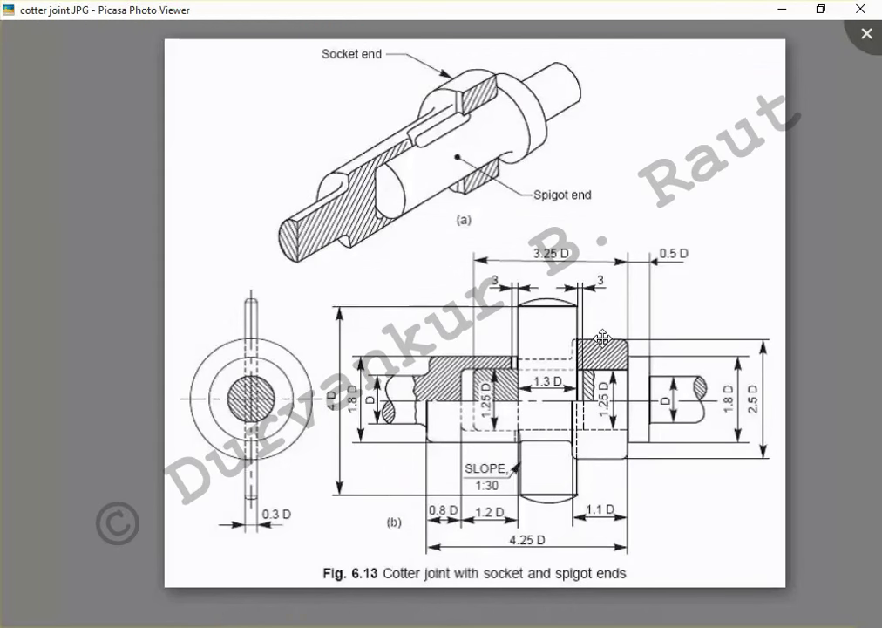
key("alt+Tab")
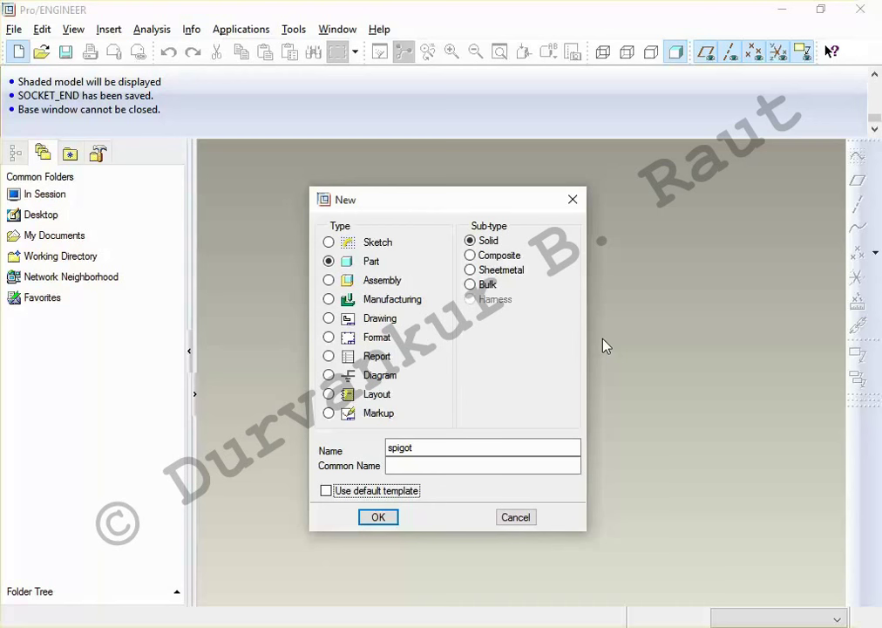
left_click(443, 449)
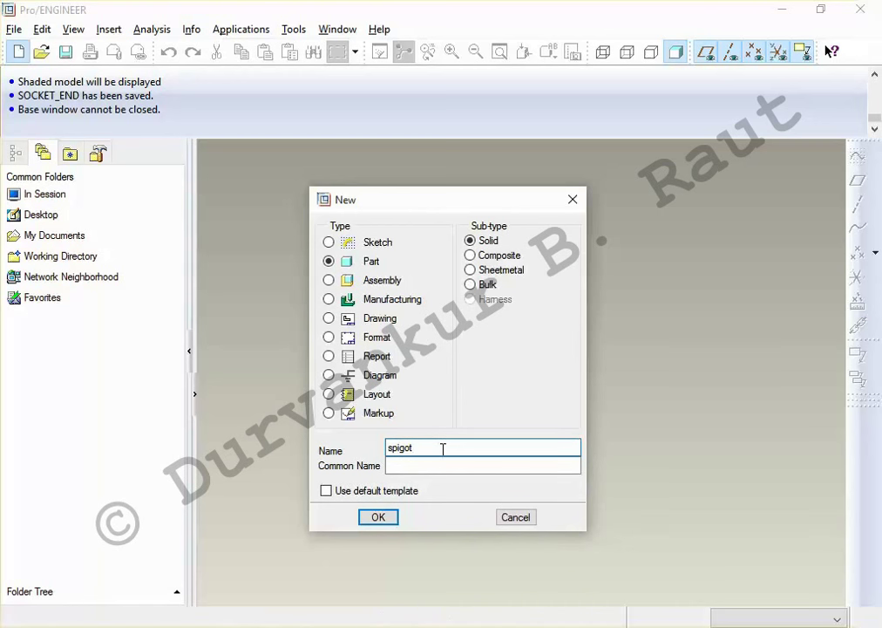
type("_")
key("Return")
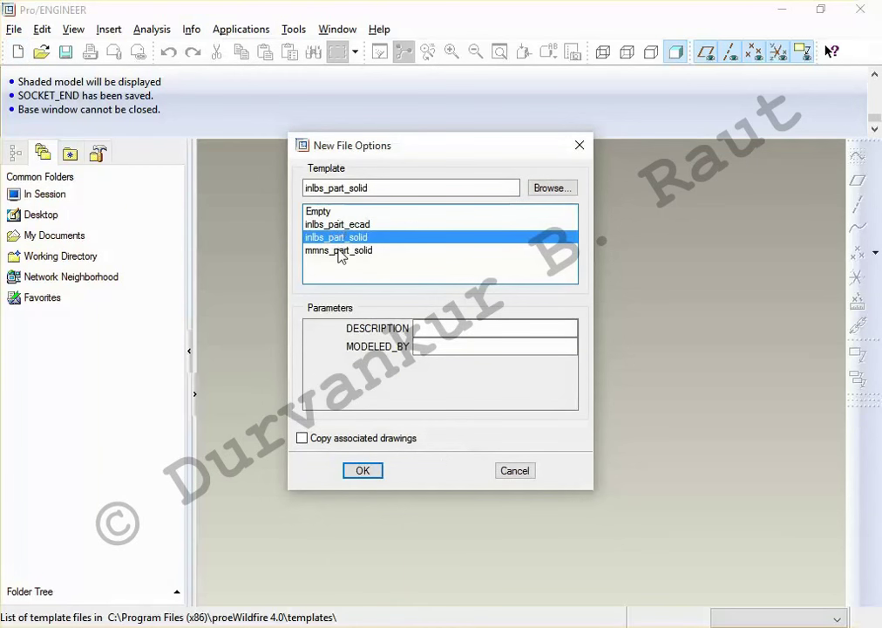
double_click(339, 251)
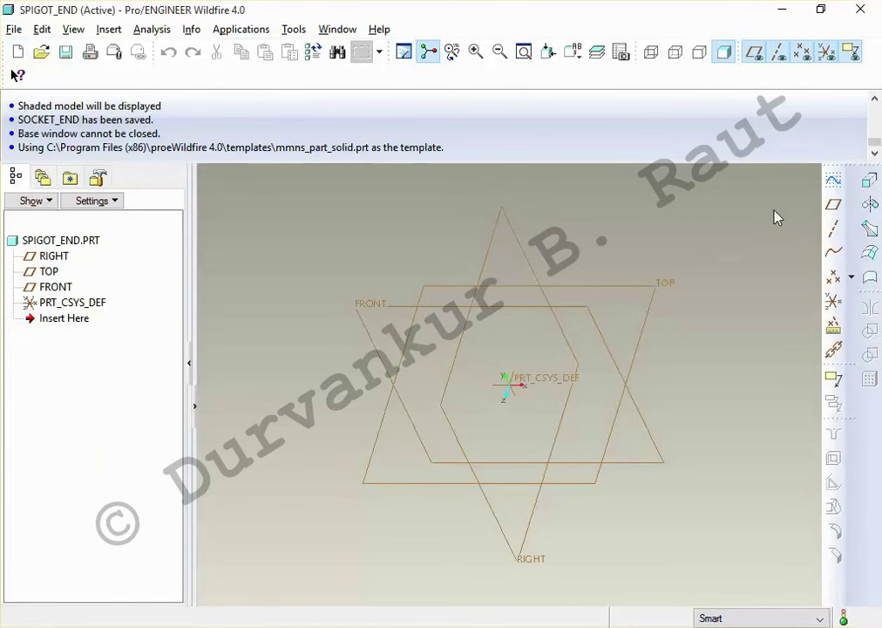
Start an extrusion sketched on the RIGHT plane
left_click(870, 178)
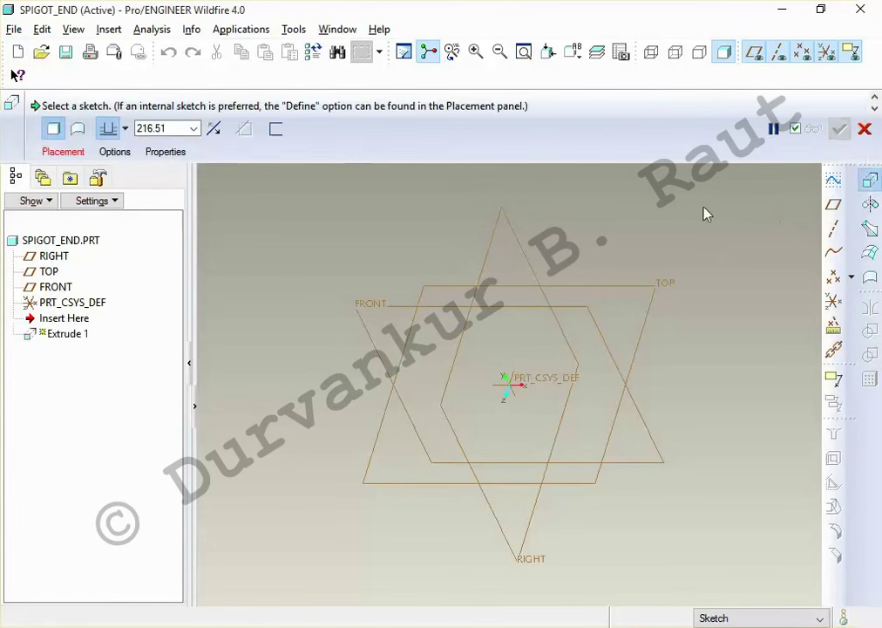
left_click(79, 152)
left_click(228, 195)
left_click(490, 225)
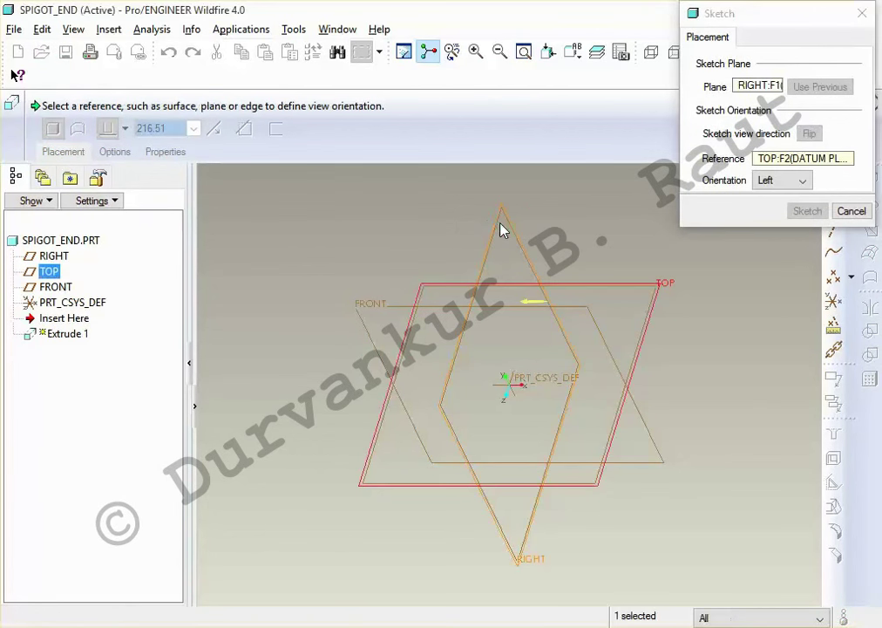
left_click(805, 211)
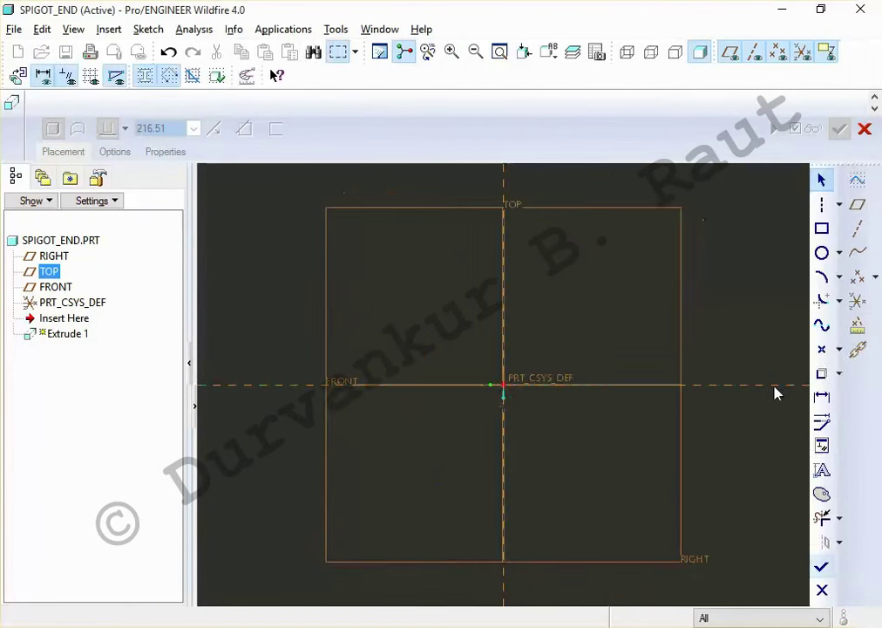
Sketch a circle at the origin with diameter 500 and finish the sketch
left_click(818, 254)
left_click(503, 385)
left_click(548, 453)
middle_click(568, 486)
key("alt+Tab")
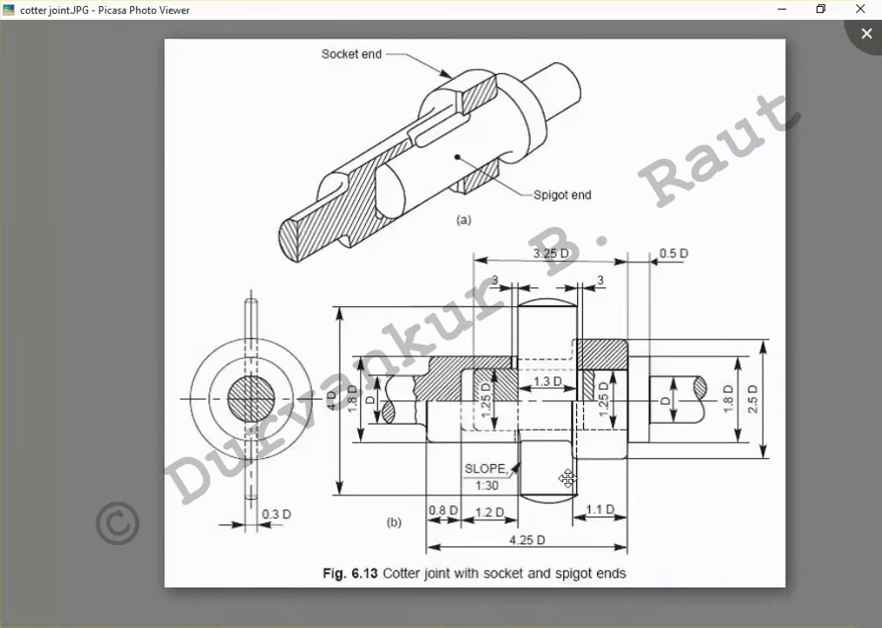
key("alt+Tab")
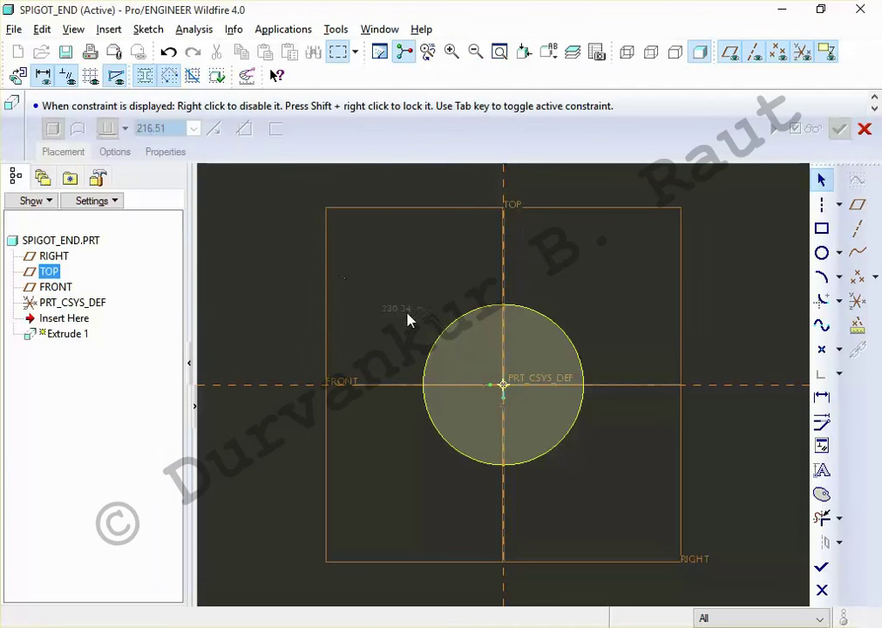
double_click(403, 316)
type("500")
key("Return")
left_click(823, 568)
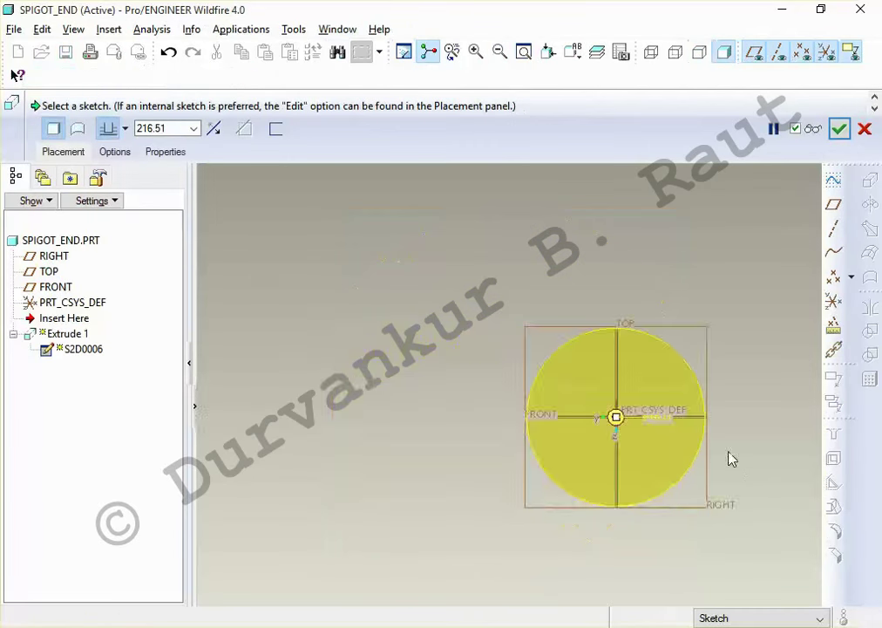
Set the extrusion depth to 10, complete it, and show the standard orientation
key("alt+Tab")
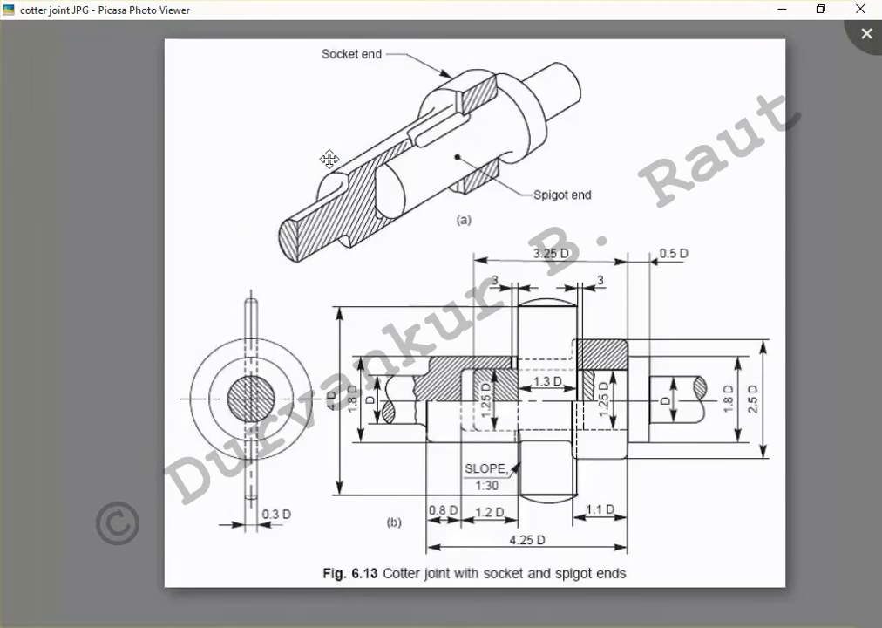
key("alt+Tab")
key("alt+Tab")
key("alt+Tab")
double_click(165, 129)
type("10")
key("Return")
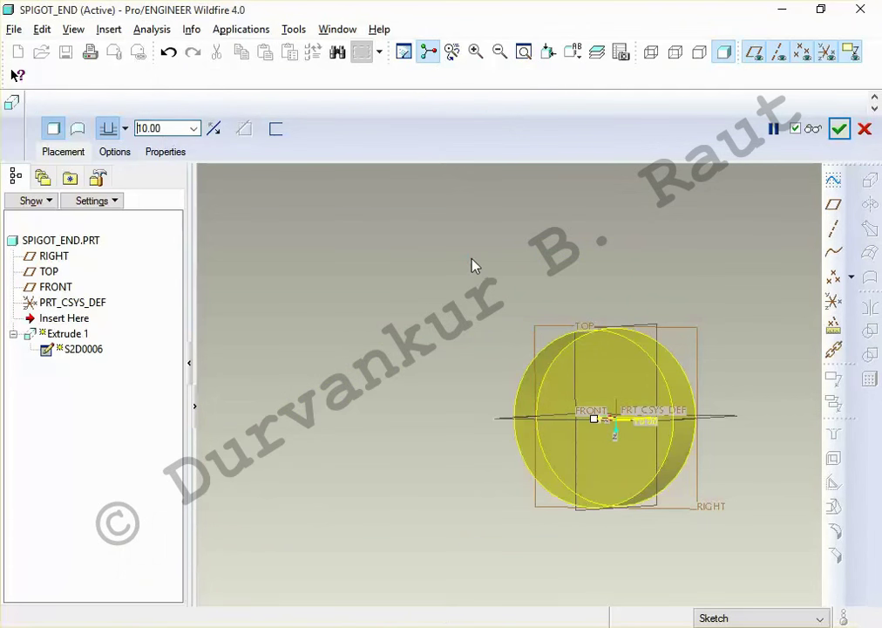
middle_click(473, 266)
key("ctrl+d")
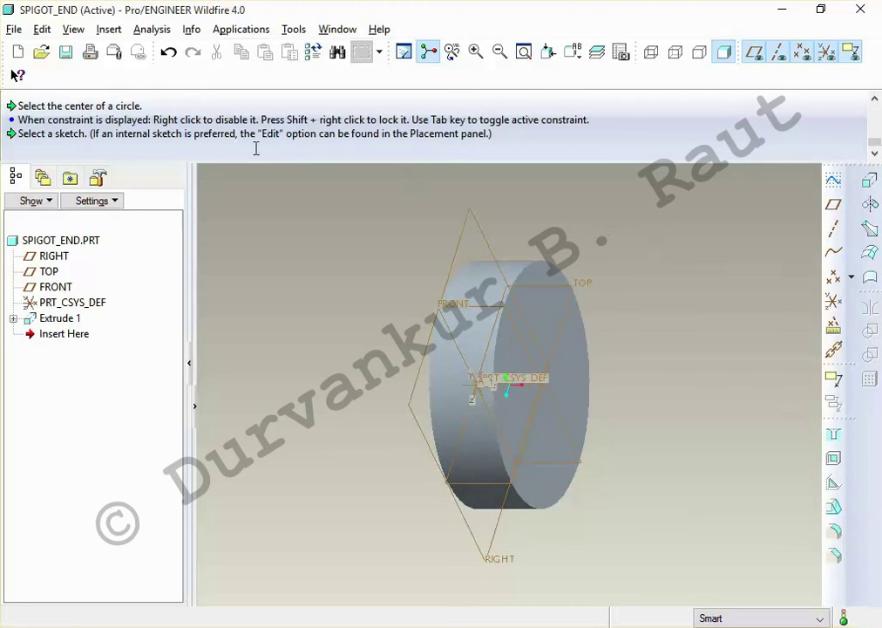
Start an extrusion sketched on the disc's flat end face
left_click(870, 180)
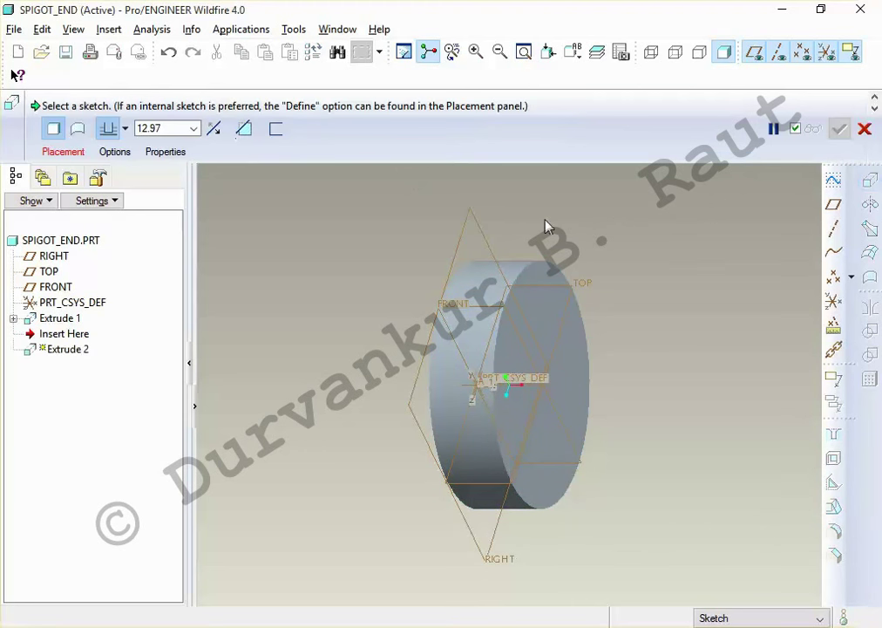
left_click(62, 151)
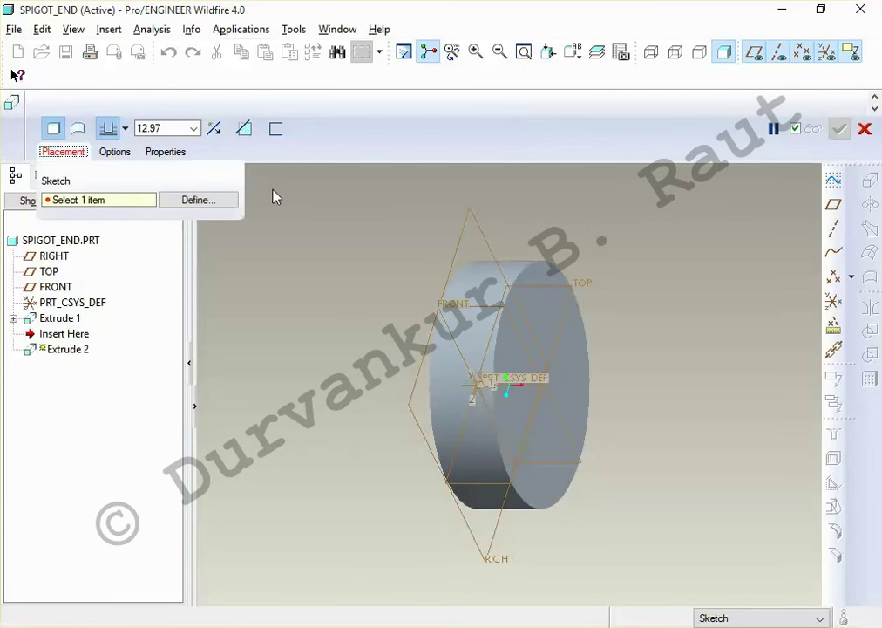
left_click(195, 199)
left_click(562, 294)
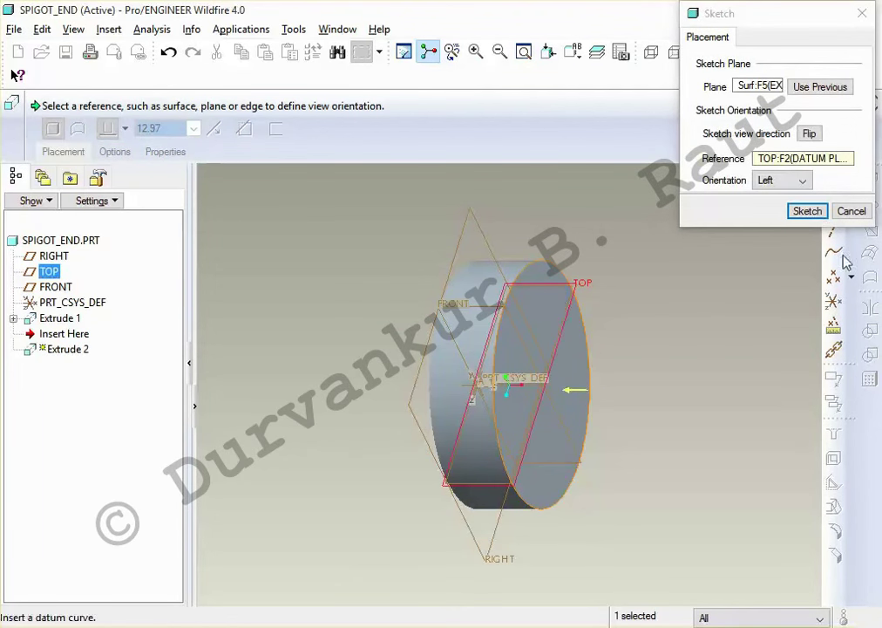
left_click(808, 211)
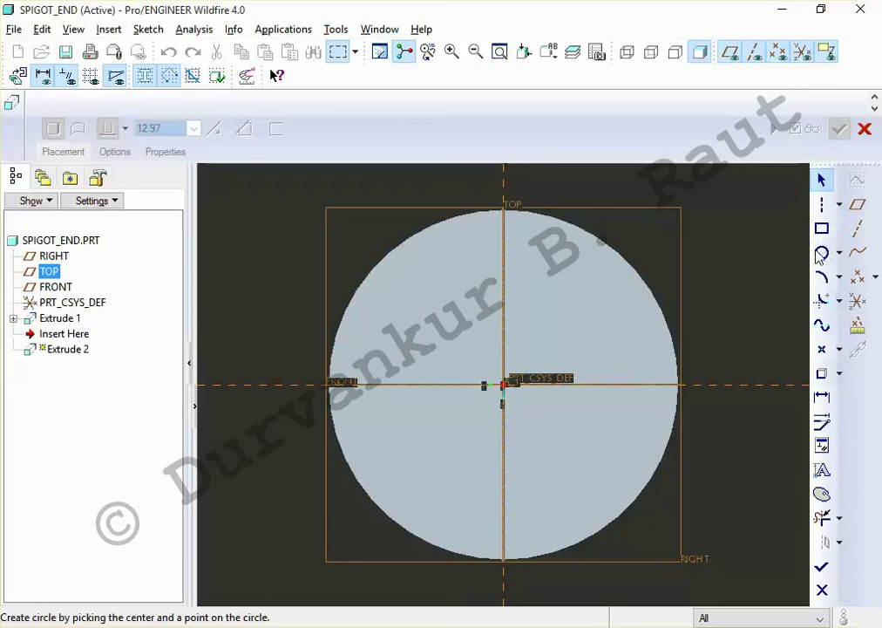
Sketch a 20-diameter circle centred on the origin and finish the sketch
left_click(822, 252)
left_click(504, 385)
left_click(572, 482)
middle_click(447, 315)
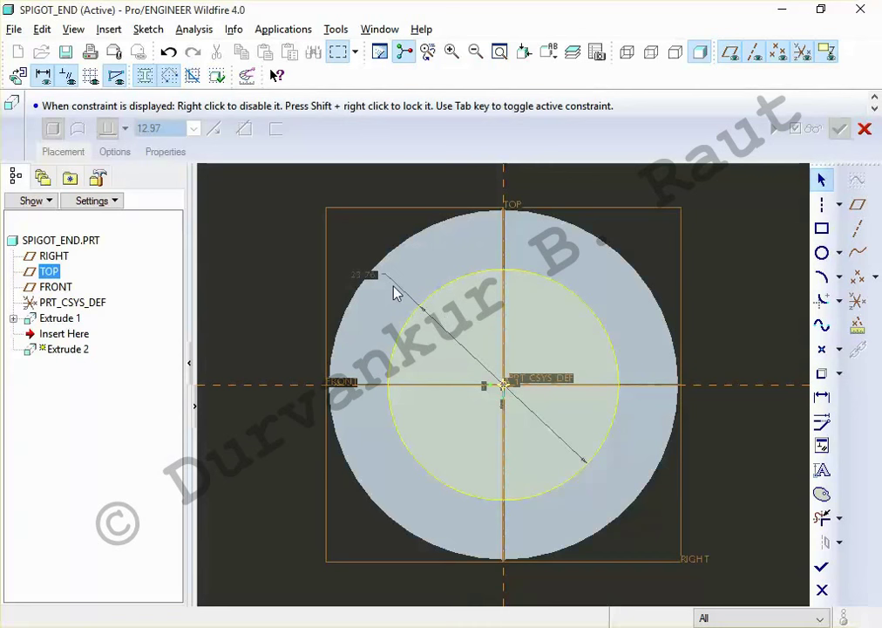
double_click(364, 275)
type("20")
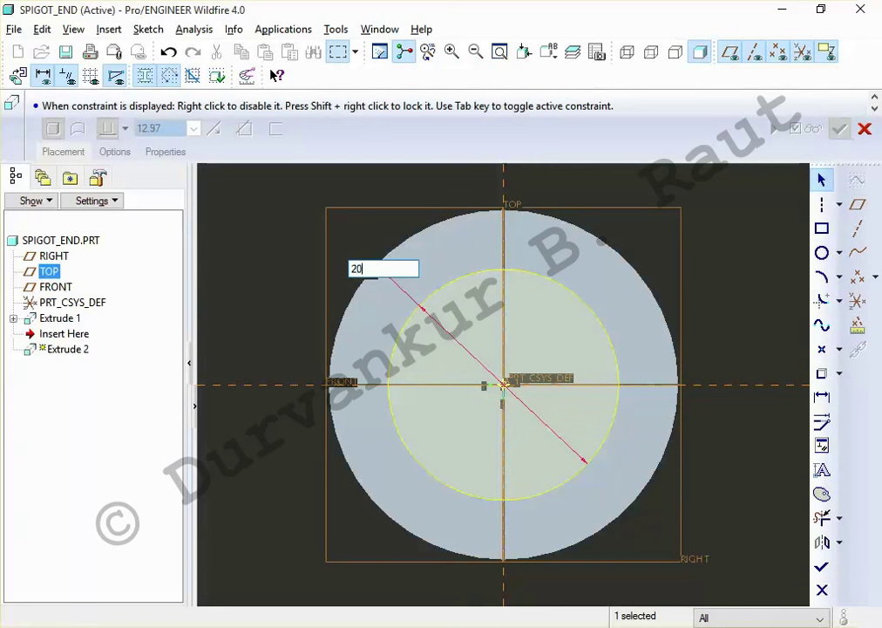
key("Return")
left_click(821, 567)
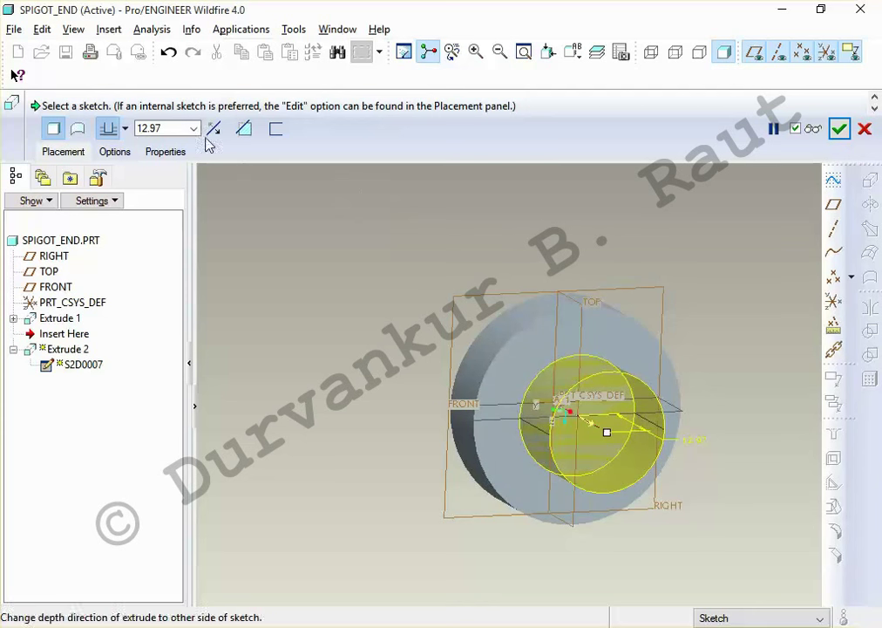
Set the boss depth to 30 and complete the extrusion
left_click(176, 124)
type("30")
key("Return")
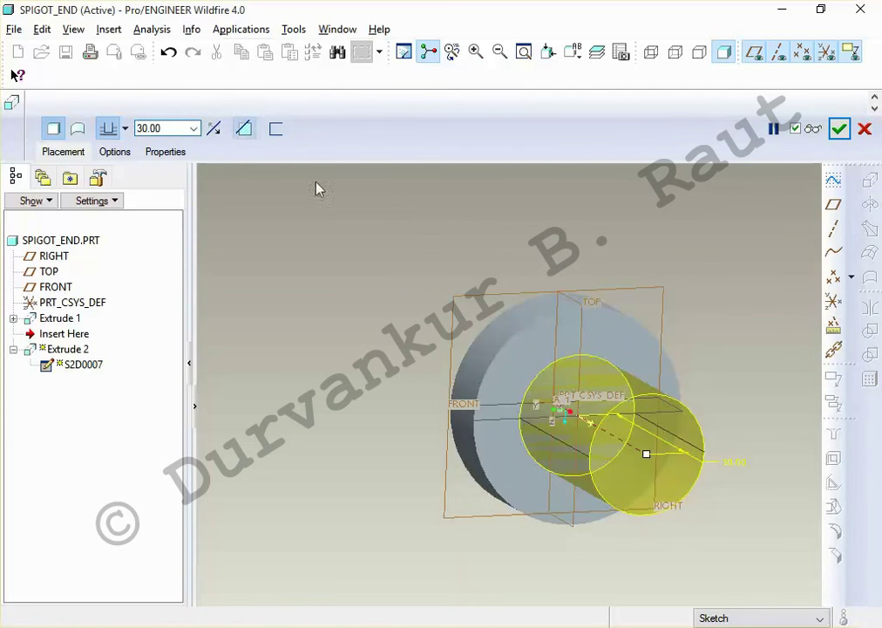
left_click(839, 131)
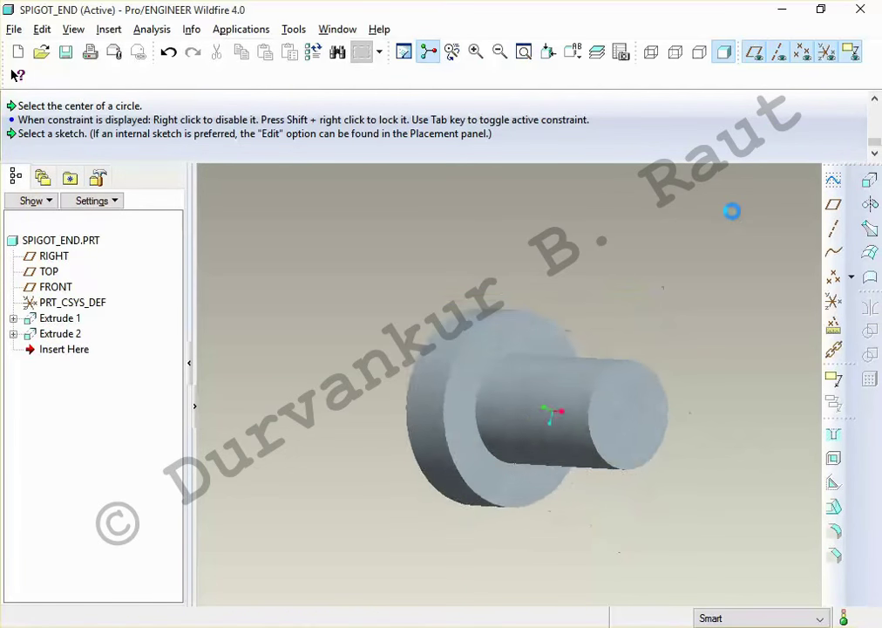
After checking the reference drawing, start a new extrusion sketched on the disc's back face
key("alt+Tab")
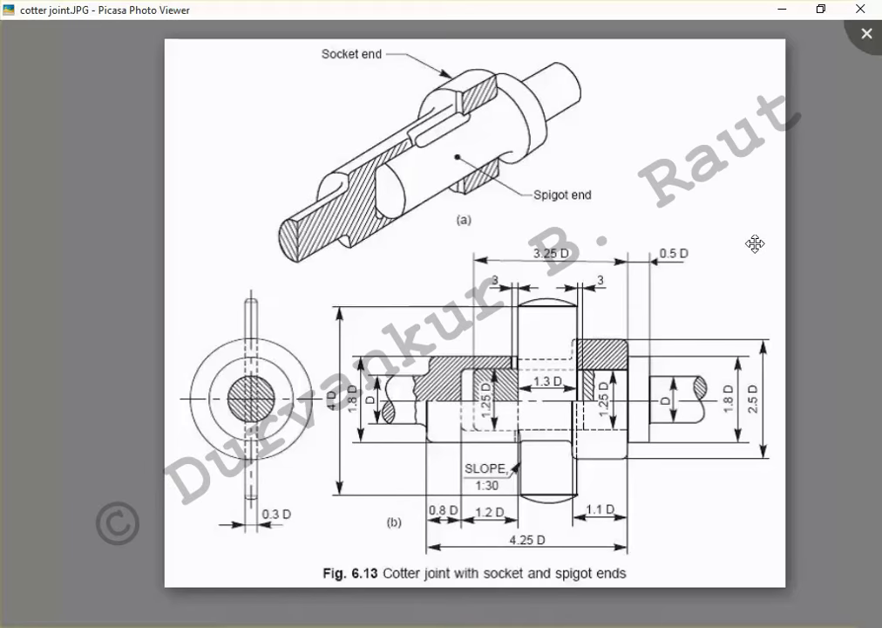
key("alt+Tab")
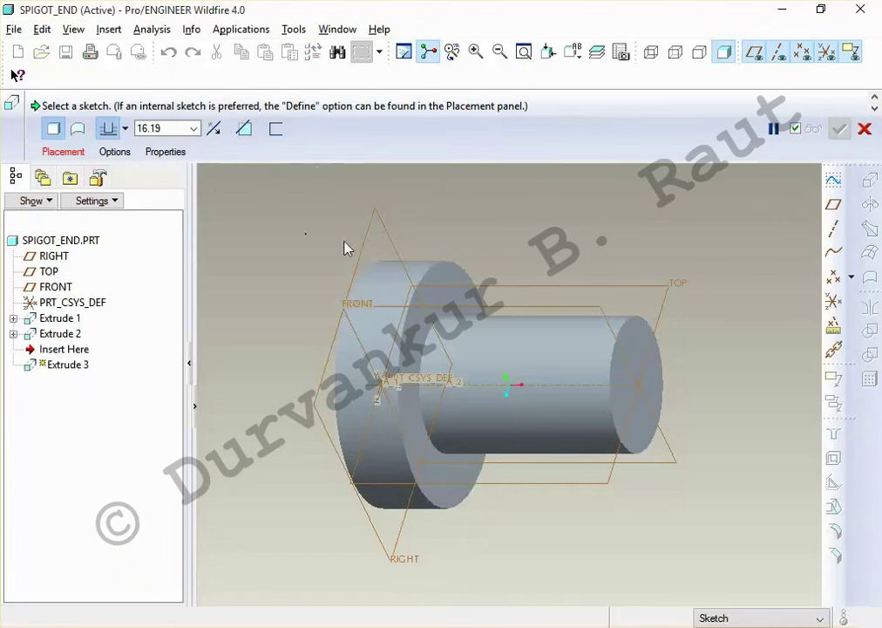
middle_click_drag(345, 246, 380, 281)
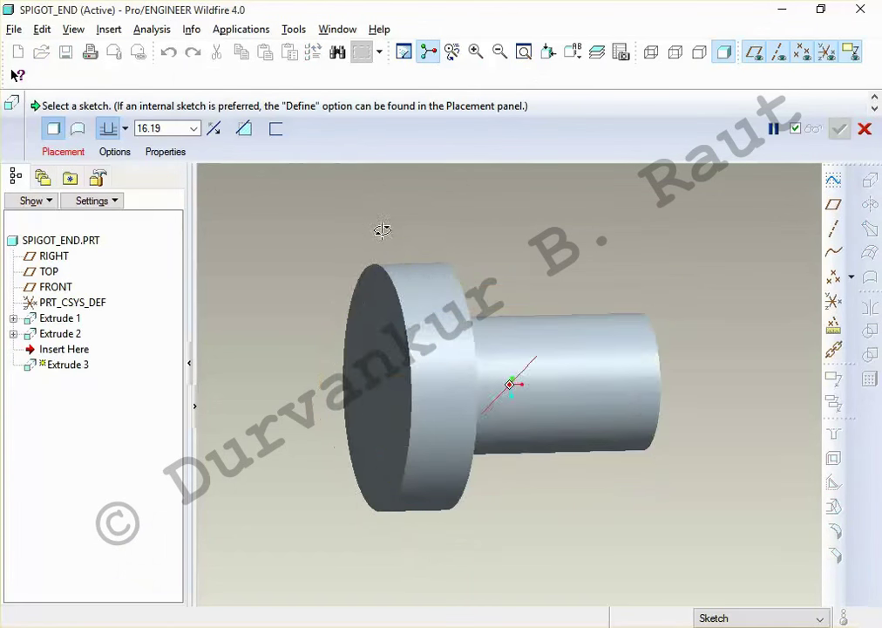
left_click(63, 152)
left_click(196, 199)
left_click(380, 309)
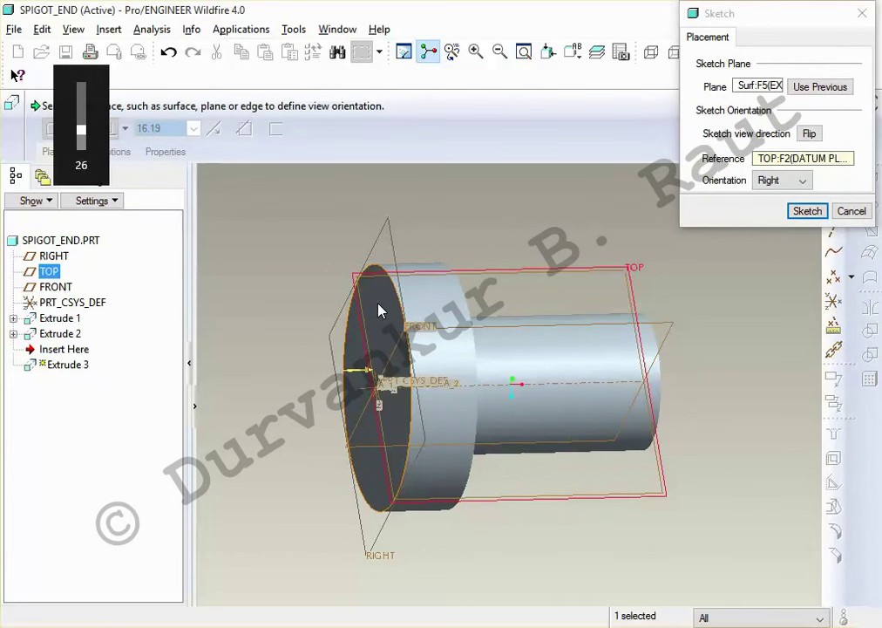
left_click(806, 212)
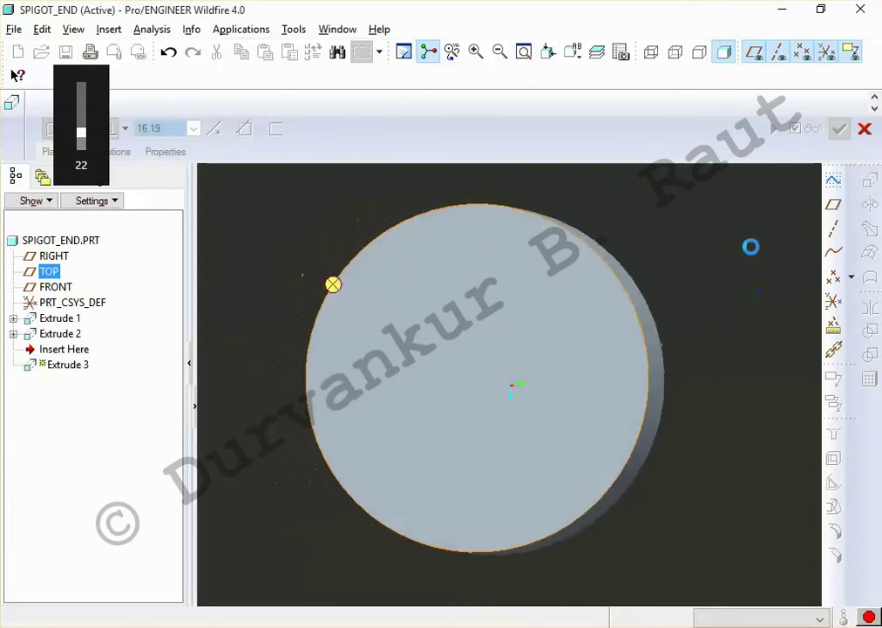
Sketch a 25-diameter circle centred on the origin and finish the sketch
left_click(822, 253)
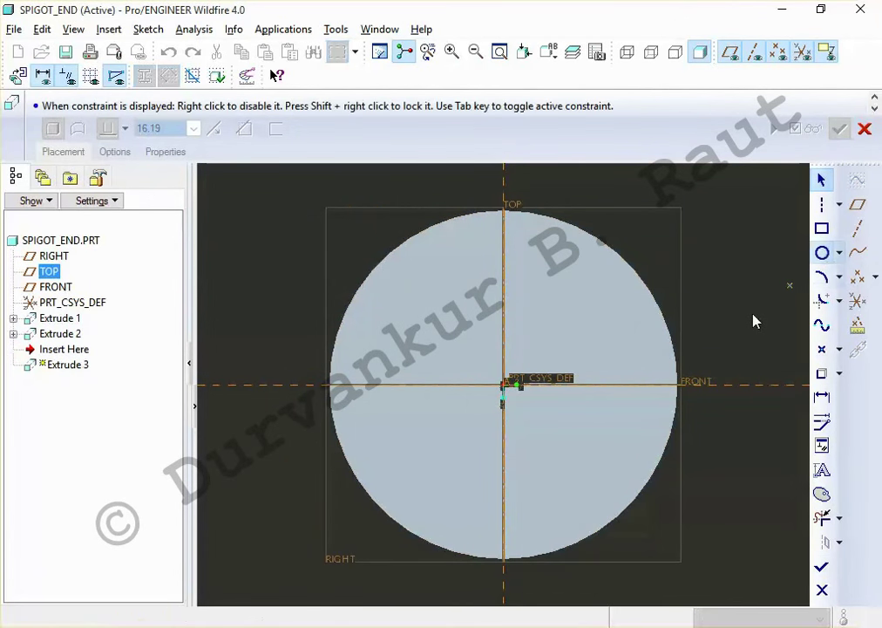
left_click(503, 385)
left_click(559, 447)
middle_click(601, 488)
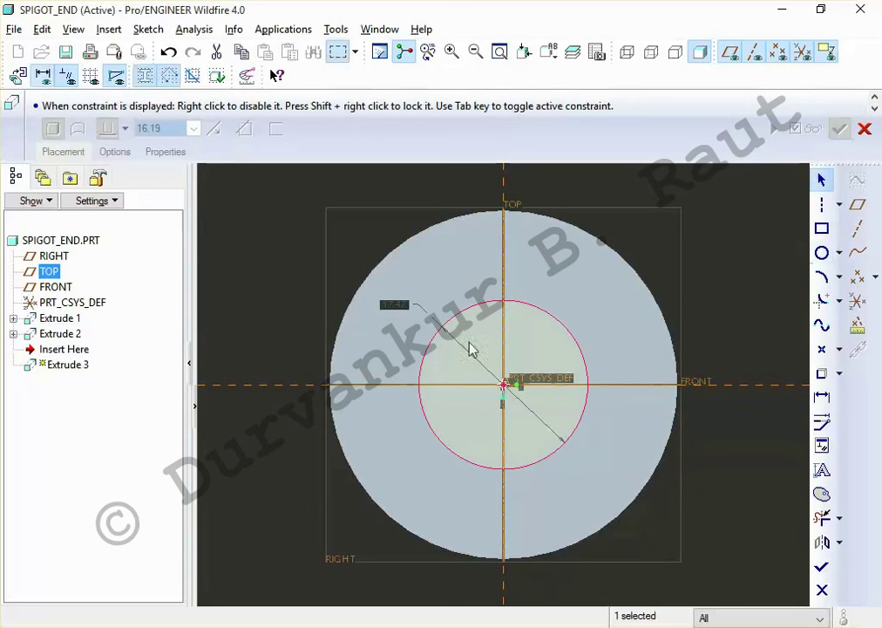
double_click(394, 305)
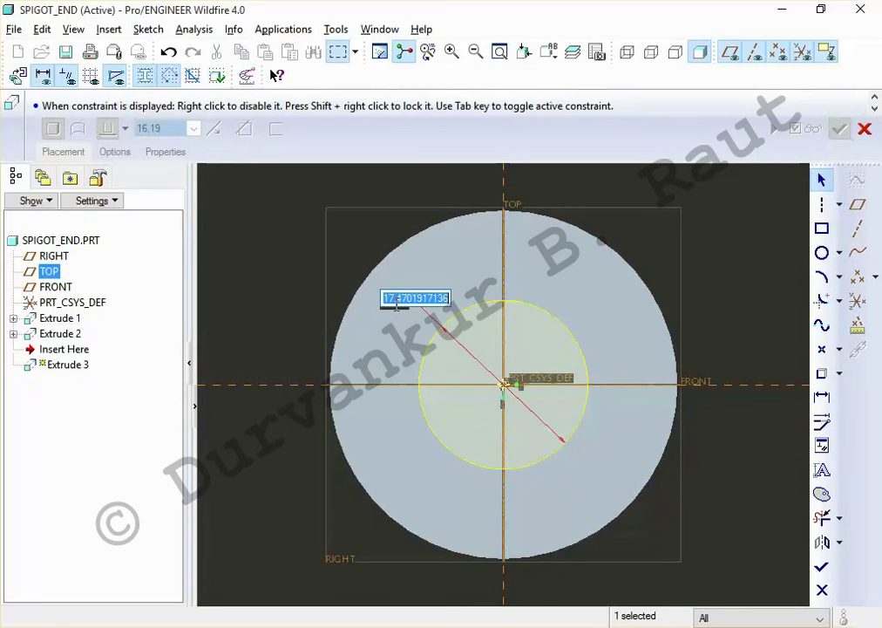
type("28")
key("Return")
key("ctrl+d")
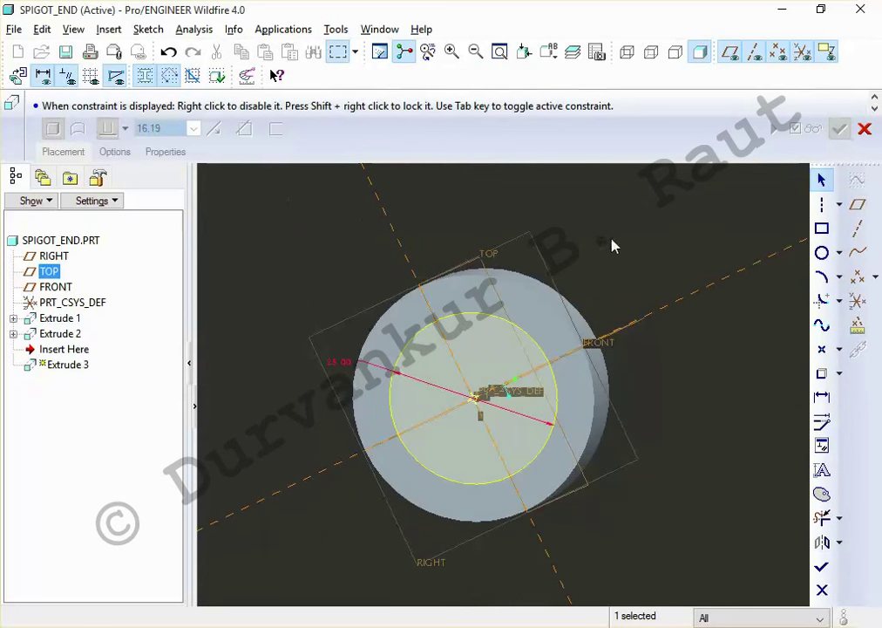
left_click(821, 566)
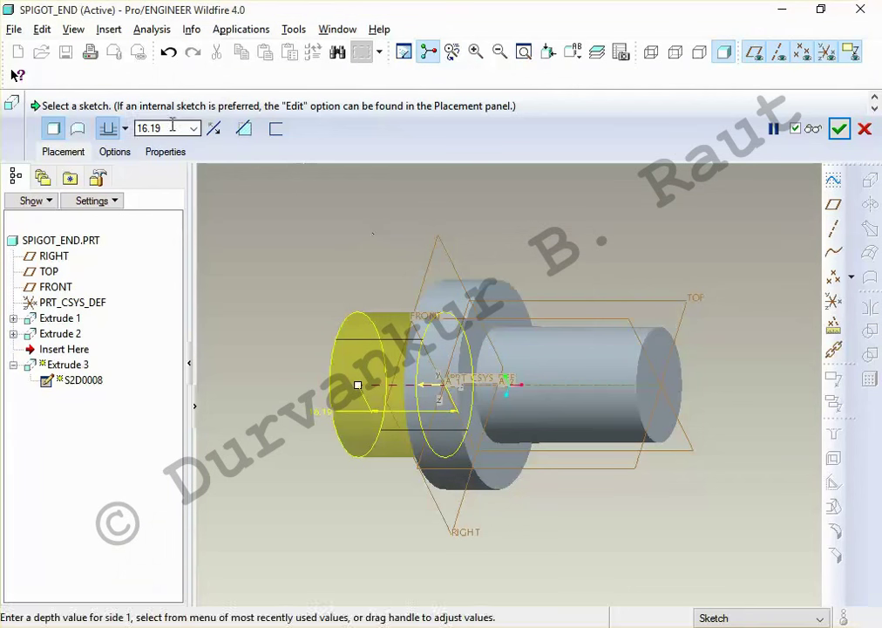
Enter the extrusion depth and complete the long rod, returning to the standard view
double_click(171, 128)
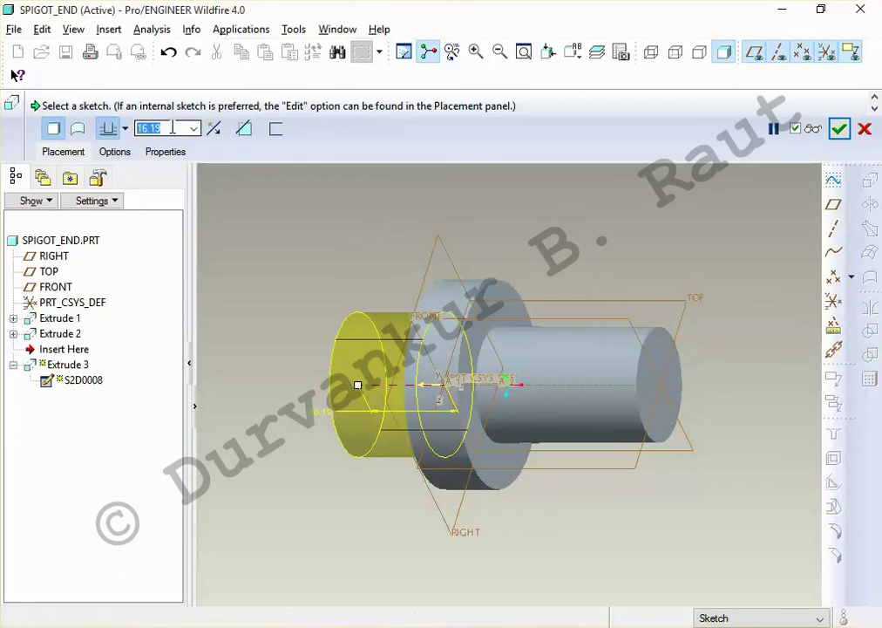
type("3.25*2")
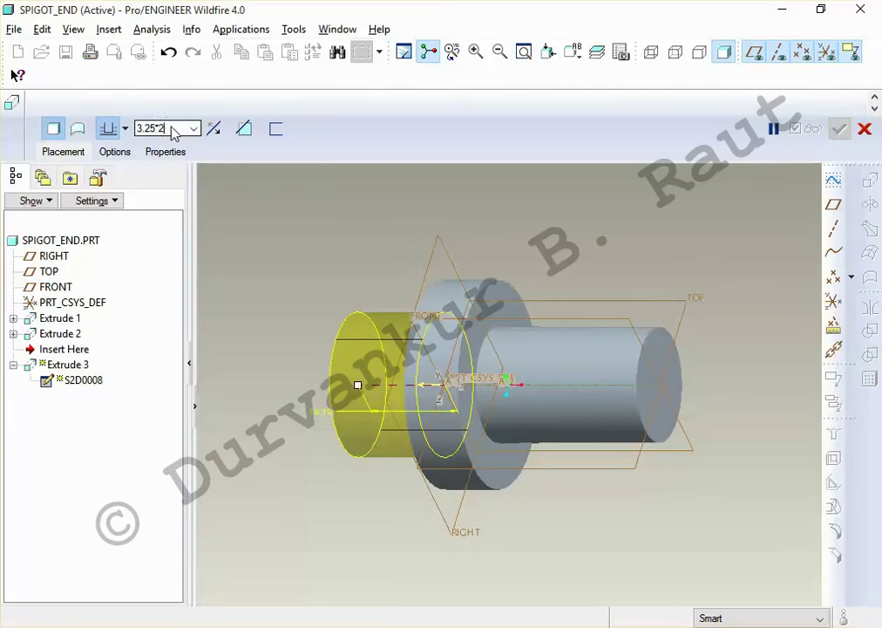
key("Return")
scroll(616, 384, "down", 3)
scroll(628, 375, "down", 3)
middle_click(636, 370)
left_click(638, 283)
key("ctrl+d")
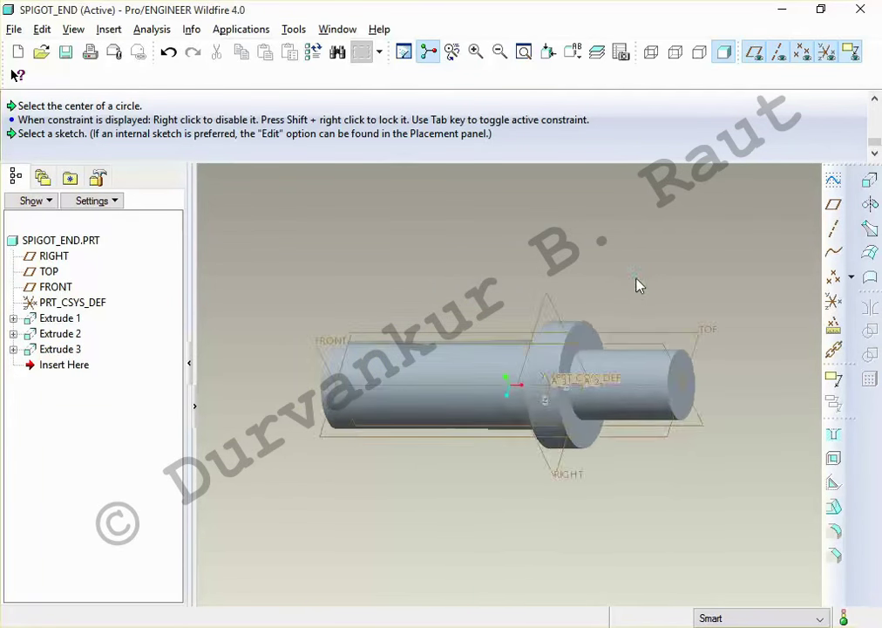
key("alt+Tab")
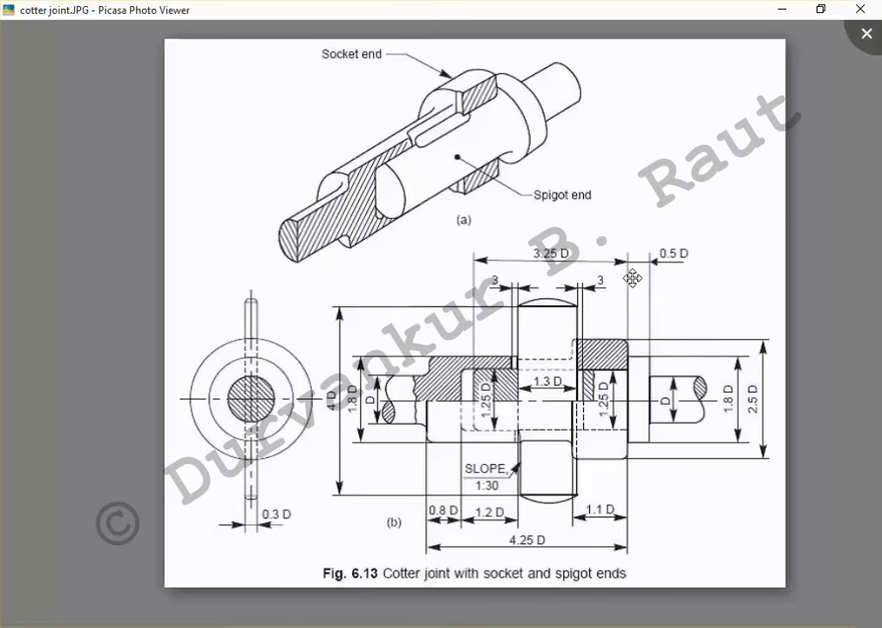
Start another extrusion with its sketch on the TOP datum plane
key("Escape")
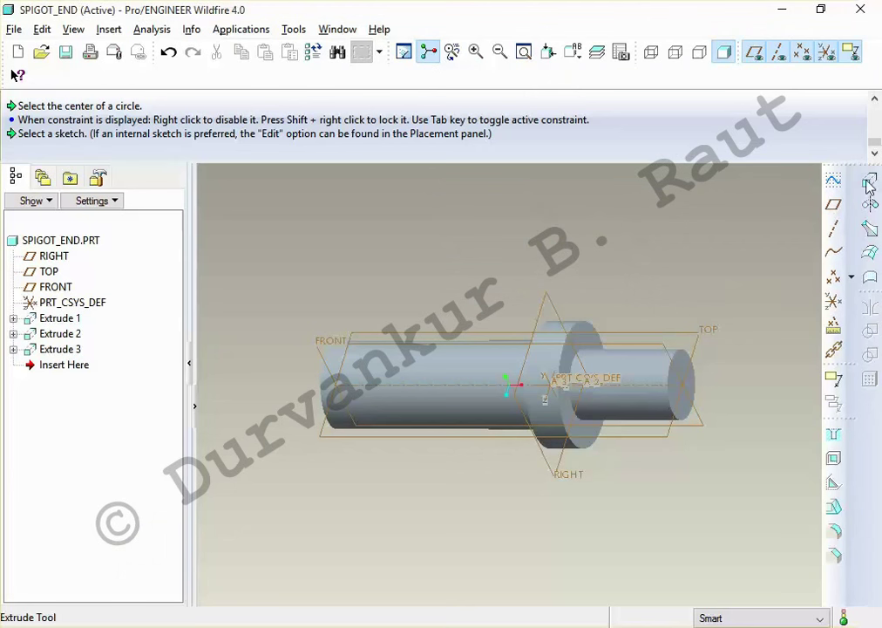
left_click(870, 179)
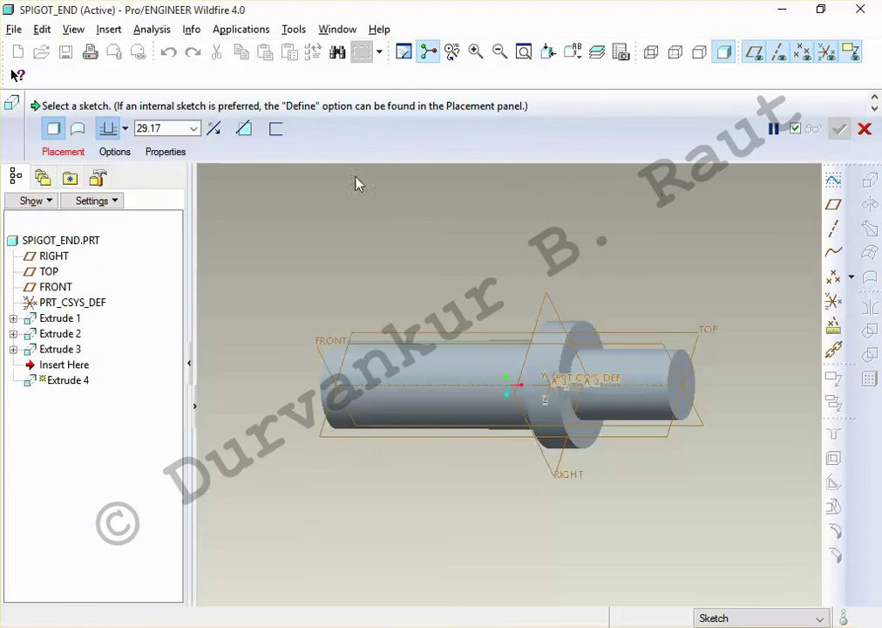
left_click(65, 153)
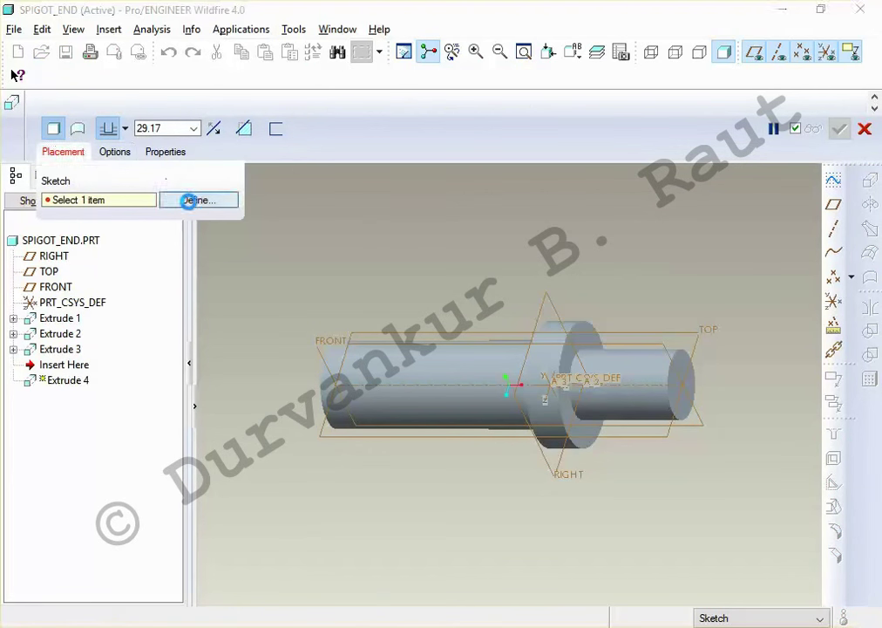
left_click(191, 201)
left_click(708, 333)
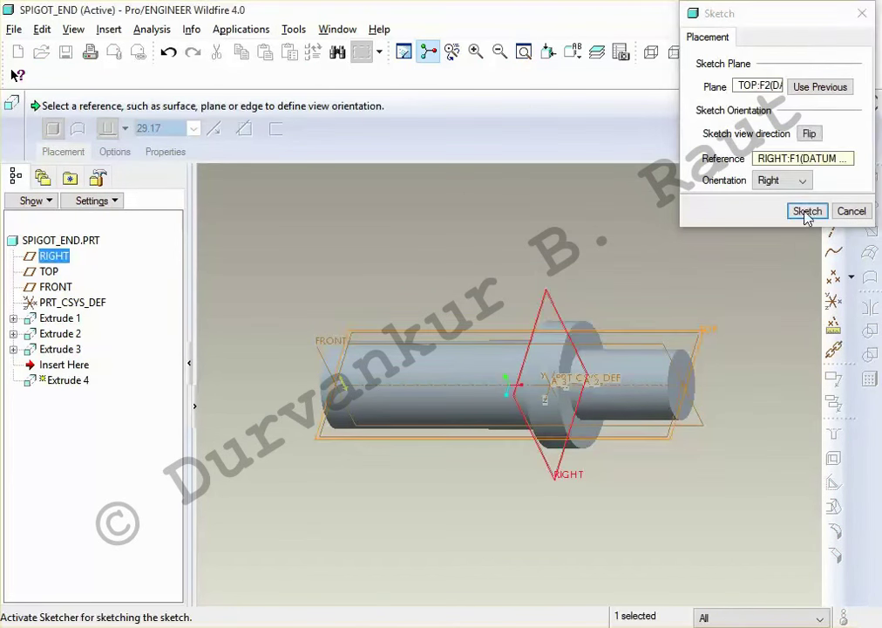
left_click(808, 211)
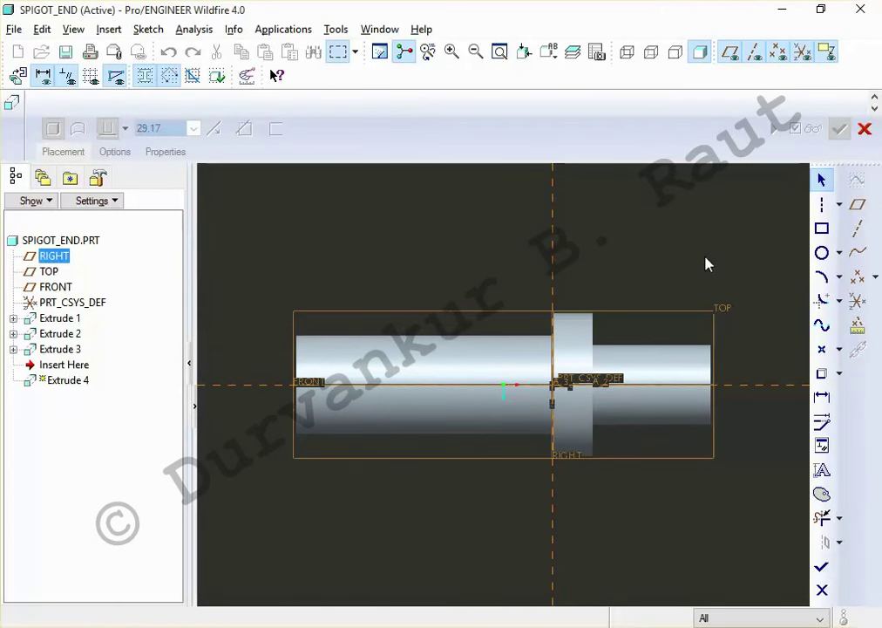
Draw a centerline along the horizontal axis and switch to hidden-line display
left_click(821, 228)
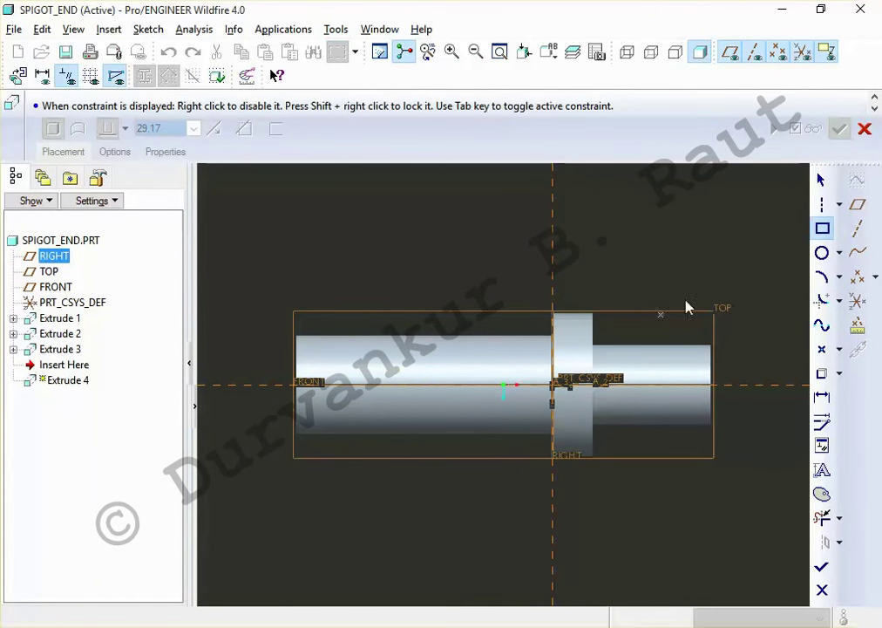
left_click(822, 204)
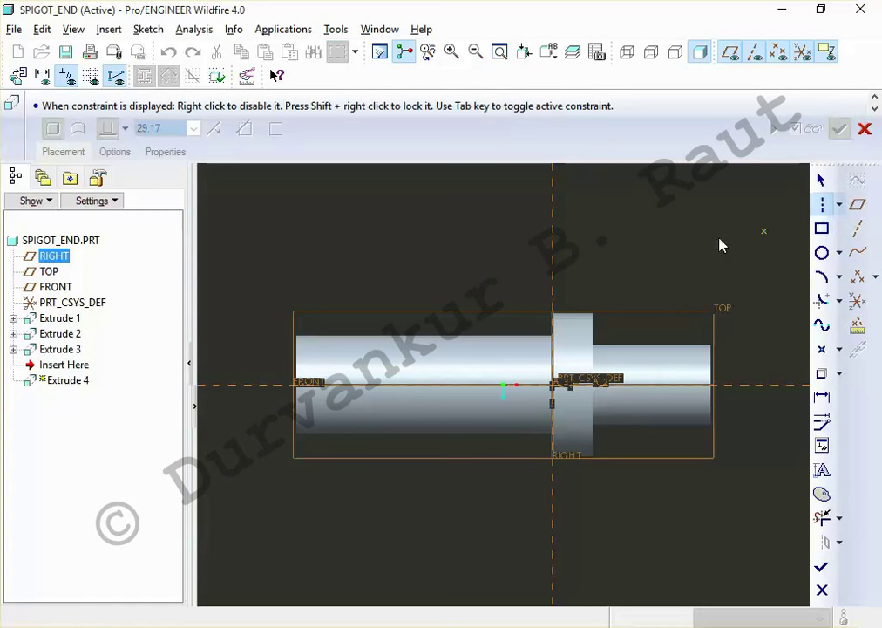
left_click(366, 384)
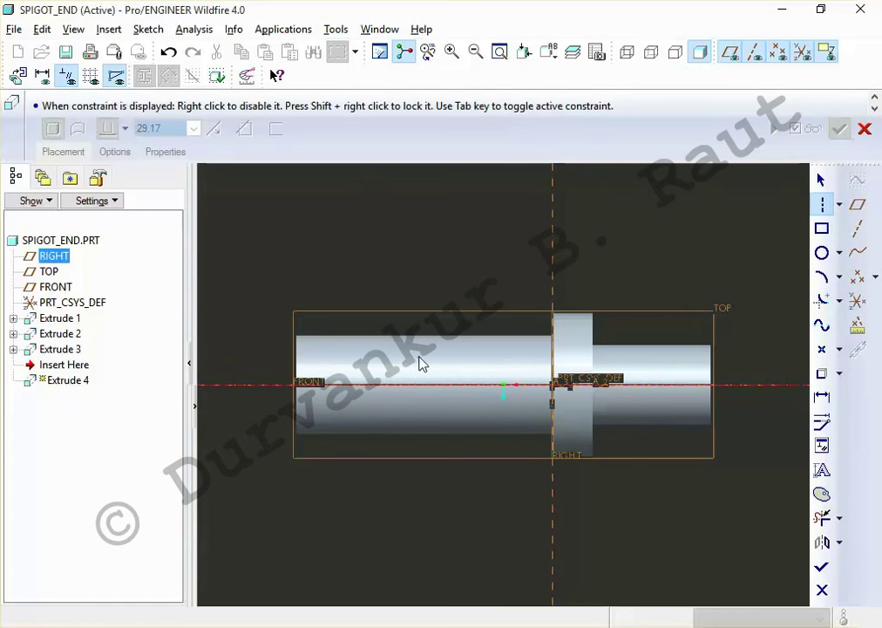
left_click(420, 363)
middle_click(455, 275)
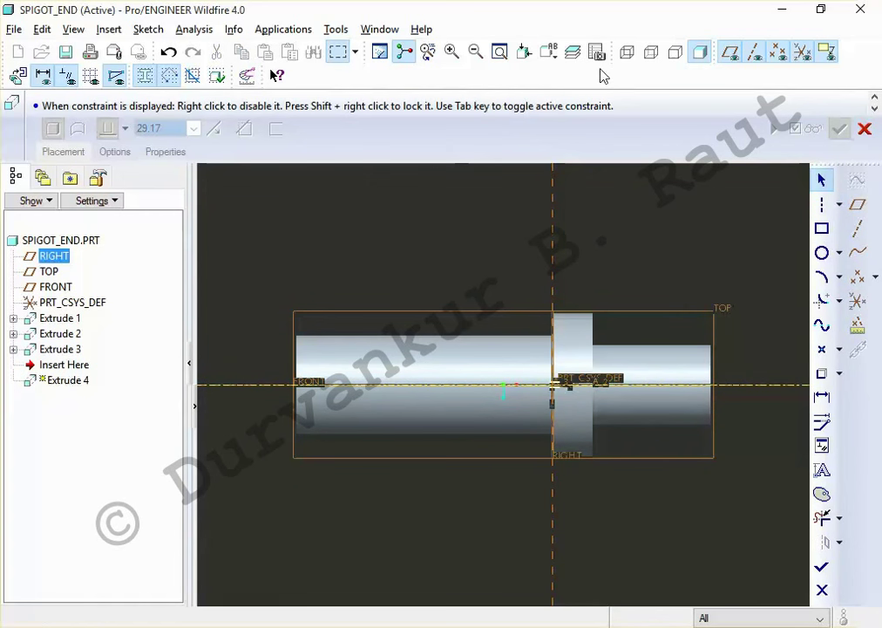
left_click(651, 52)
Draw the slot rectangle and set it to 6 high and 29 wide
left_click(822, 228)
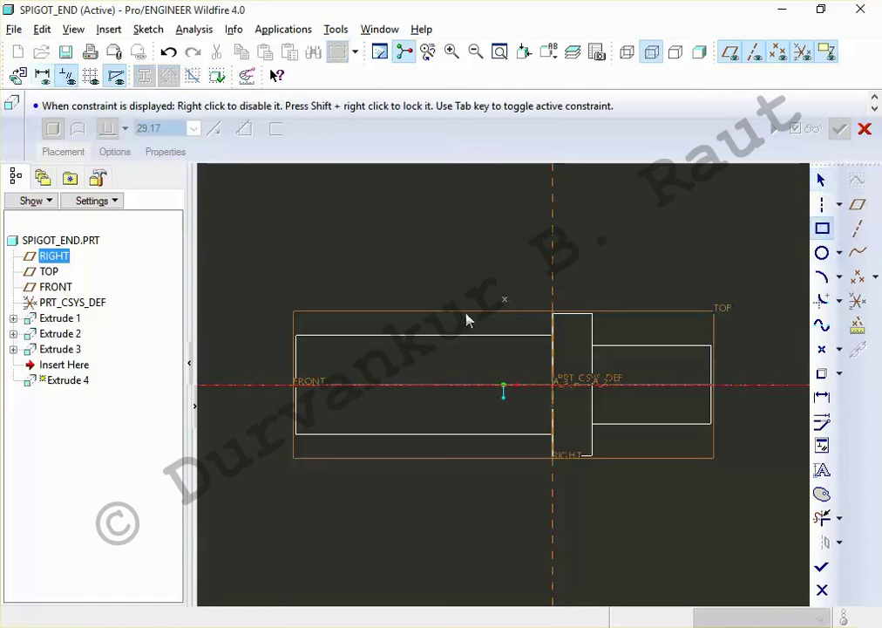
left_click(402, 367)
left_click(494, 403)
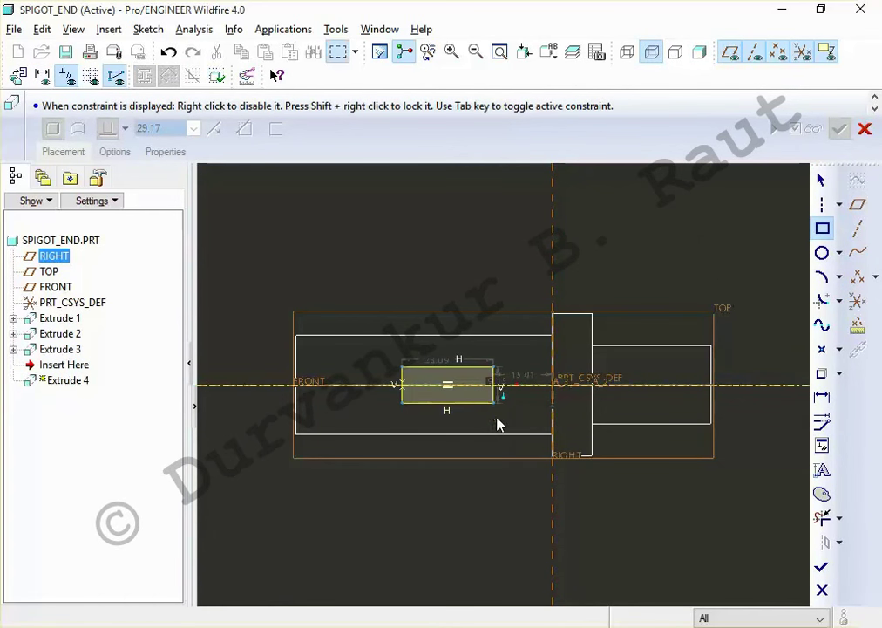
middle_click(506, 385)
double_click(504, 382)
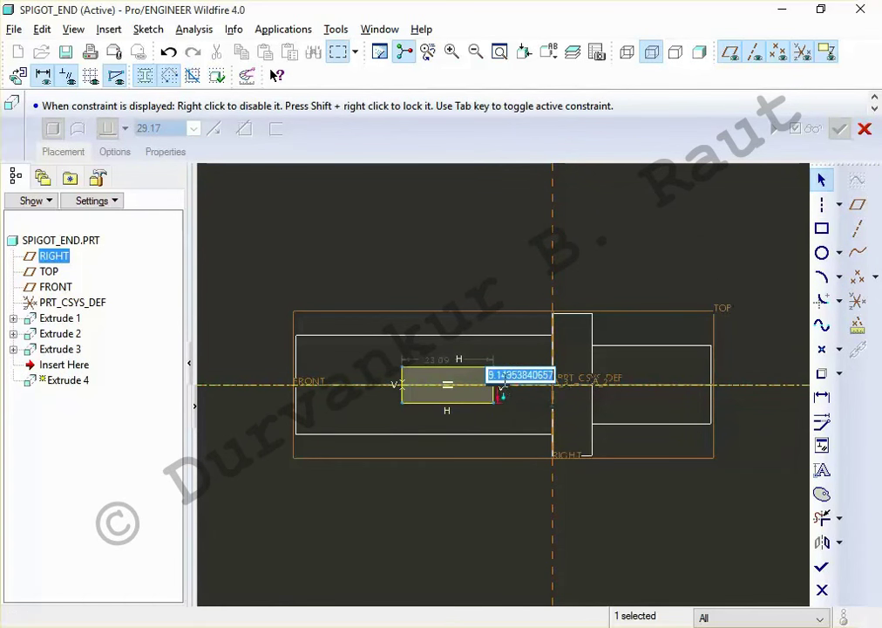
type("6")
key("Return")
double_click(436, 366)
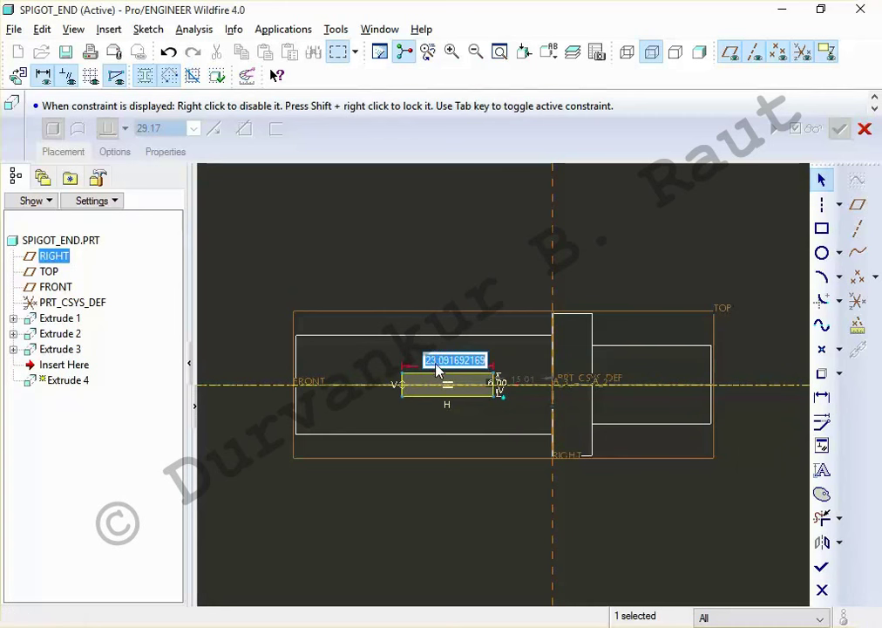
type("29")
key("Return")
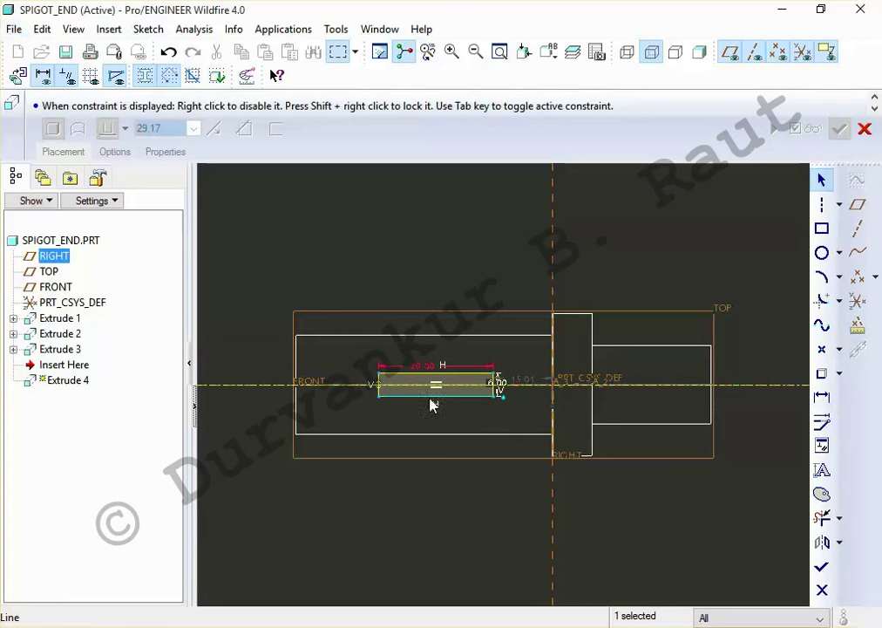
Dimension the slot 20 from the shaft's left end and finish the sketch
left_click(378, 392)
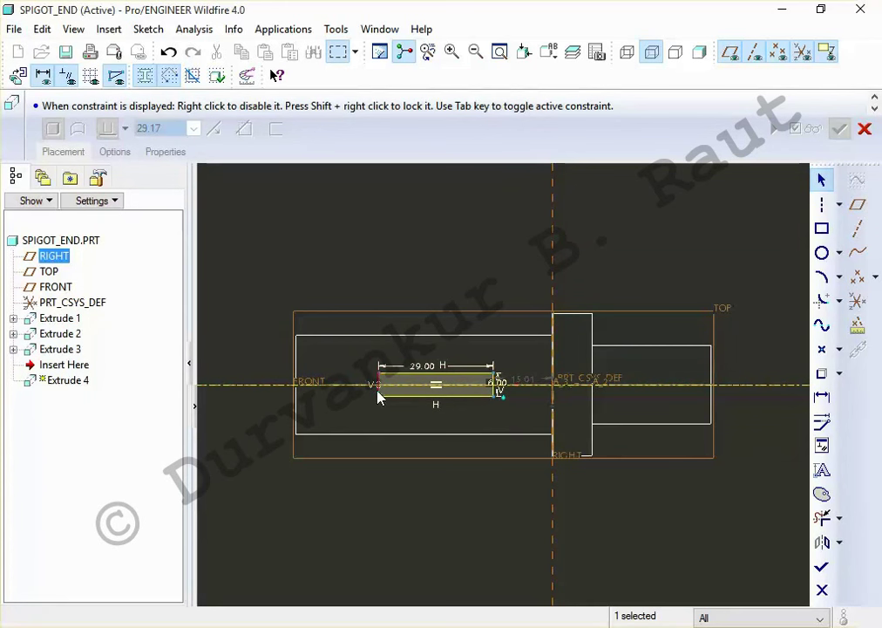
left_click(296, 420)
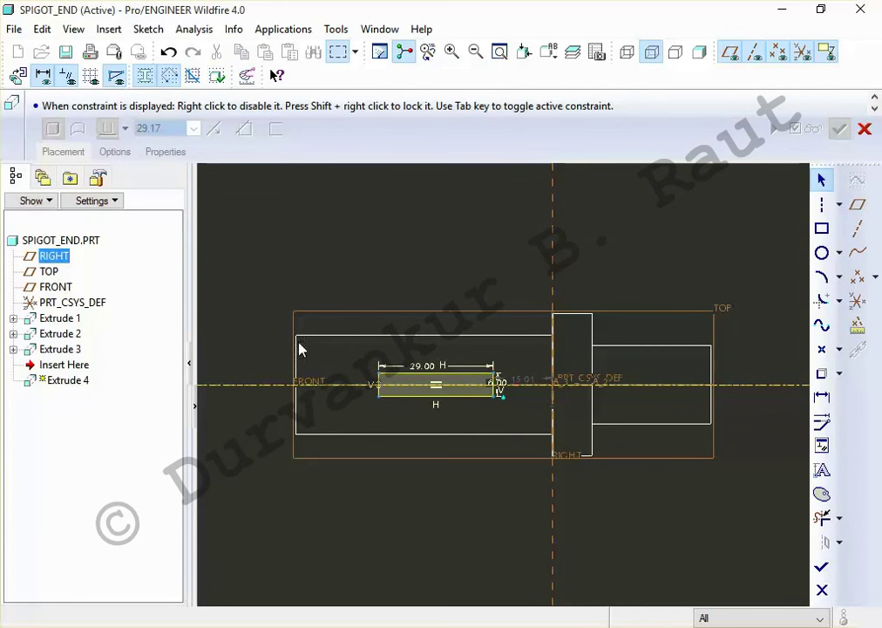
left_click(822, 397)
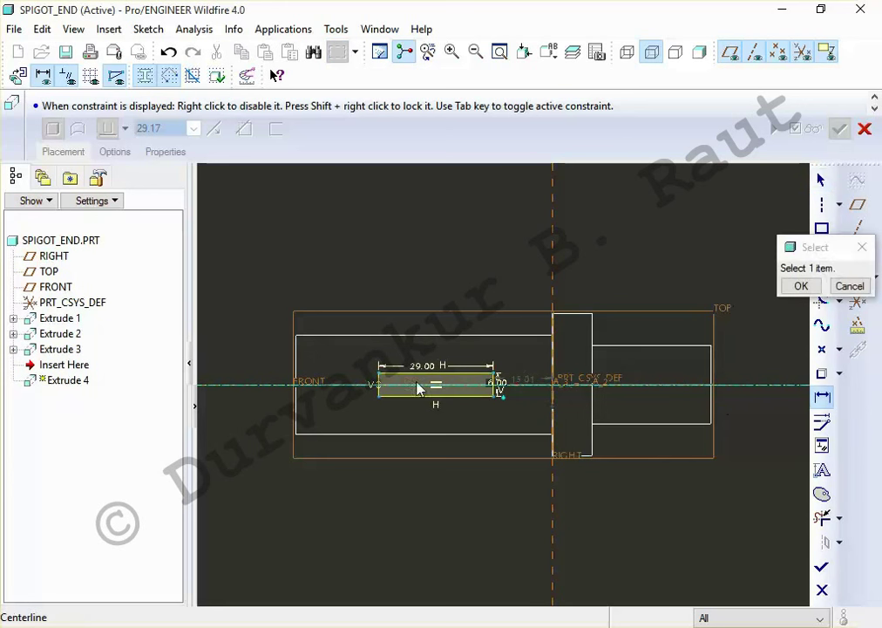
left_click(380, 394)
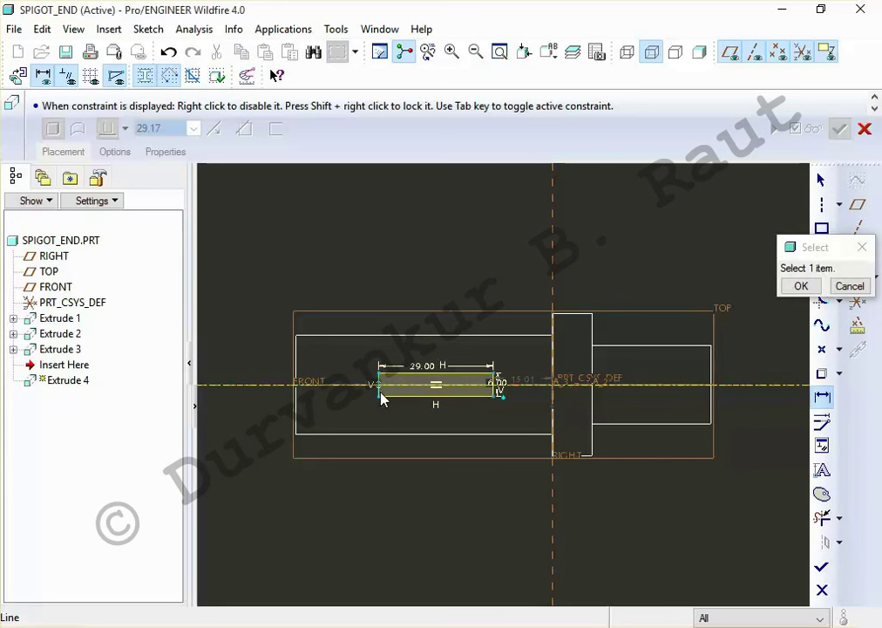
left_click(302, 435)
middle_click(345, 496)
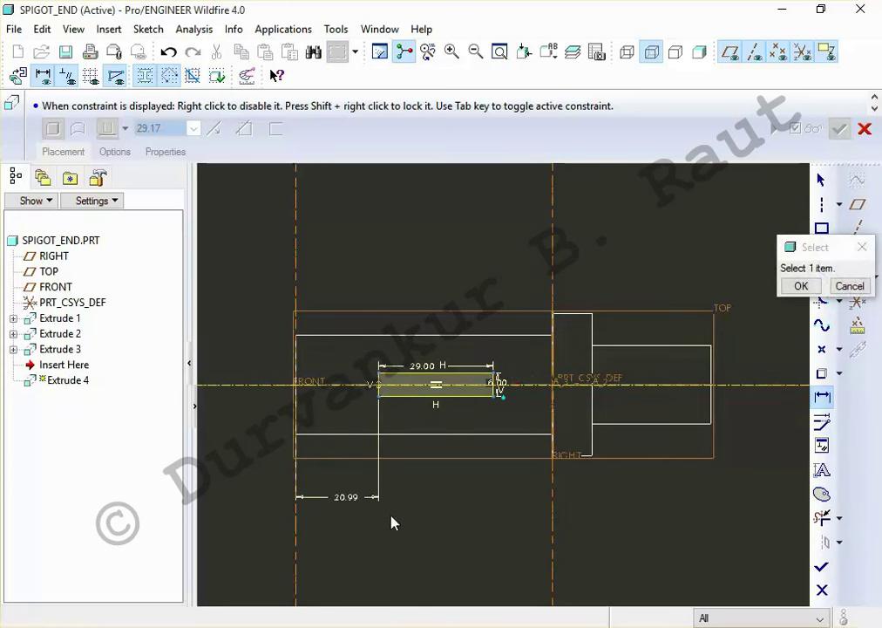
double_click(345, 497)
type("20")
key("Return")
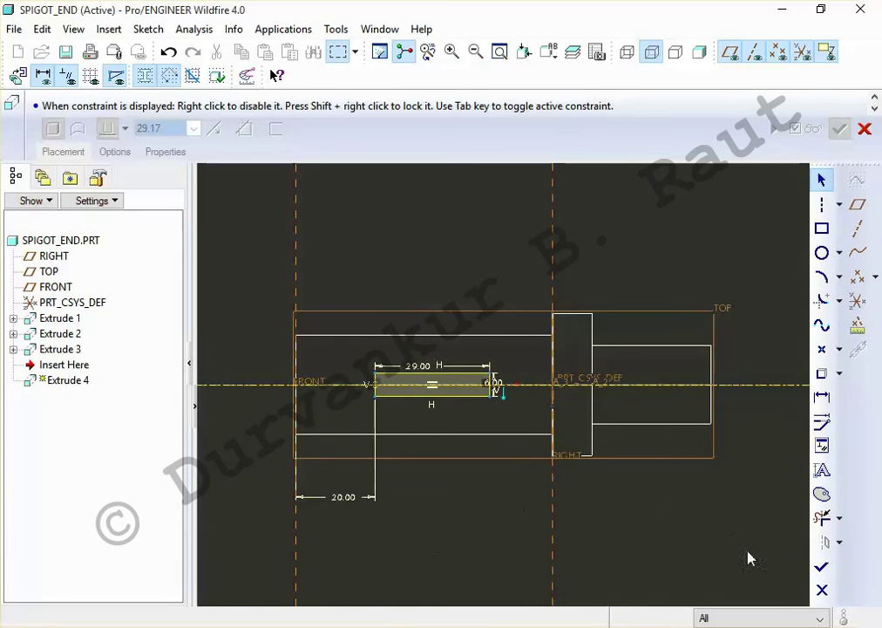
left_click(823, 573)
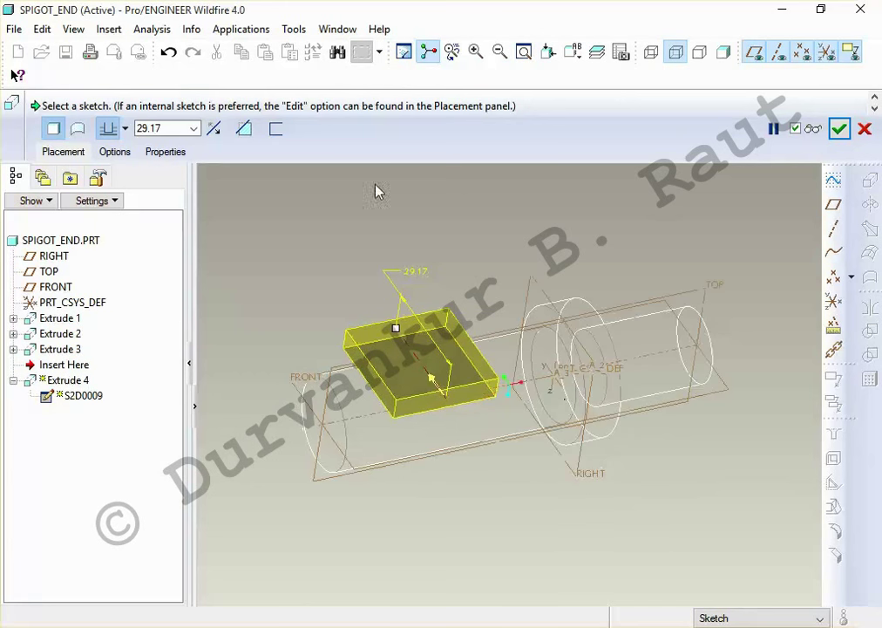
Make the extrusion remove material, Through All on both sides, and complete the slot cut
left_click(245, 130)
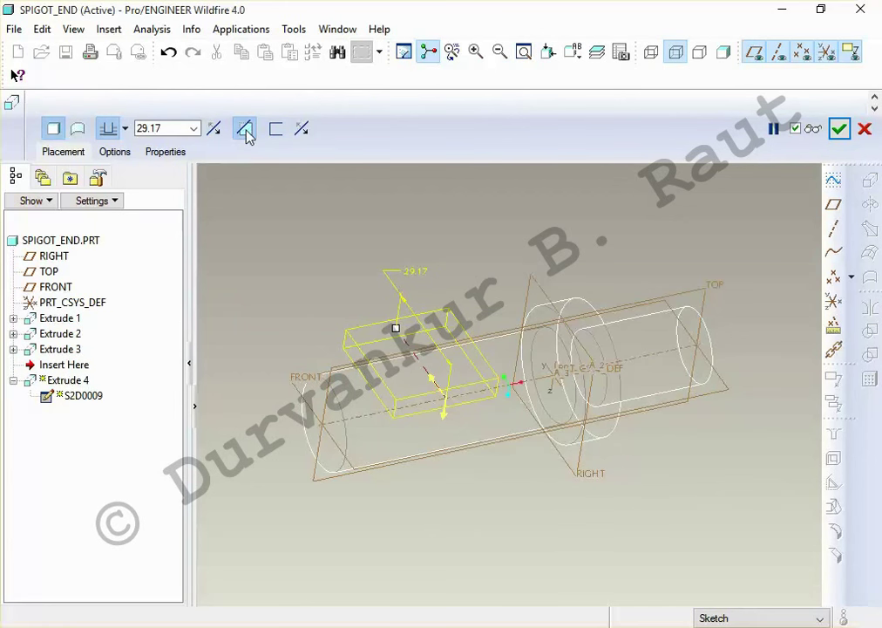
left_click(125, 128)
left_click(116, 224)
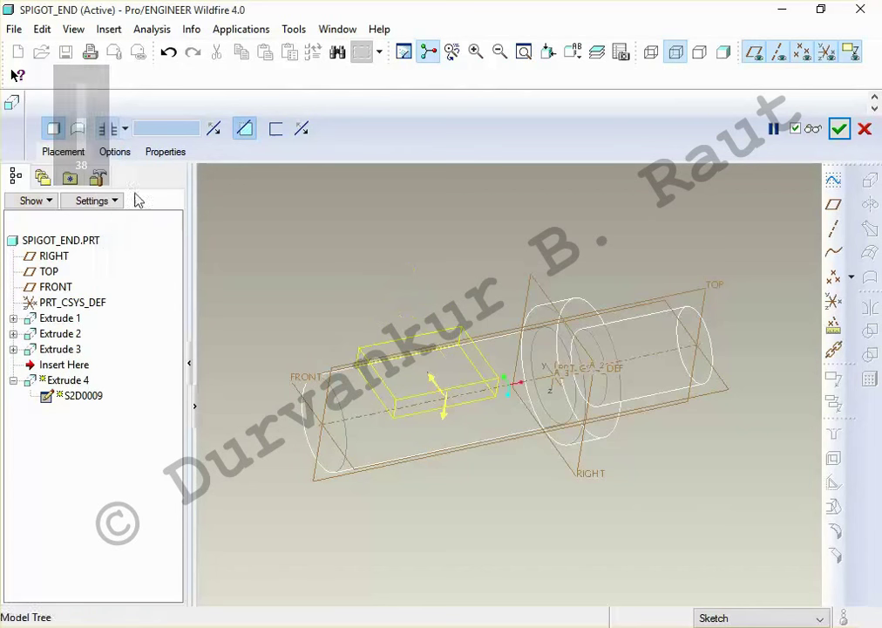
left_click(116, 153)
left_click(194, 234)
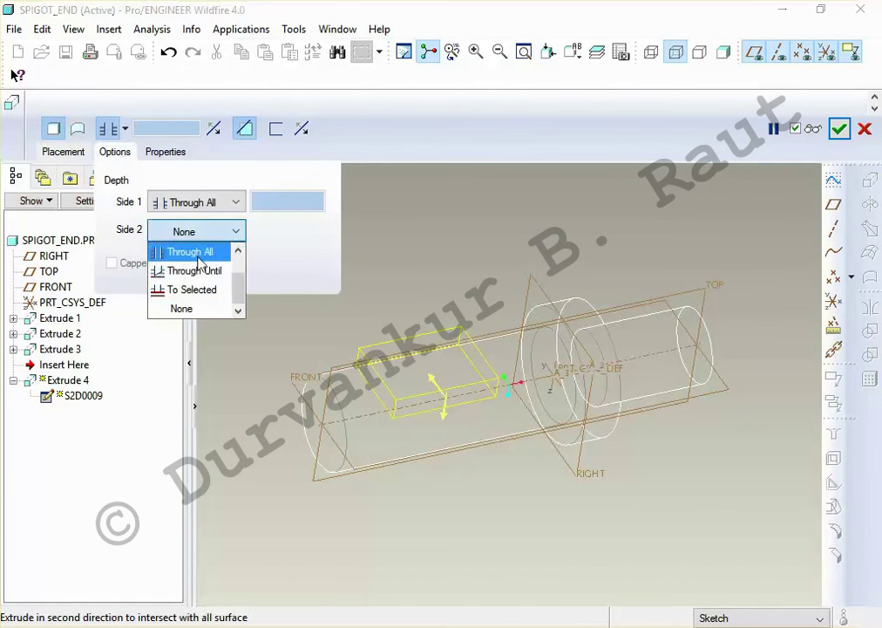
left_click(195, 250)
left_click(837, 130)
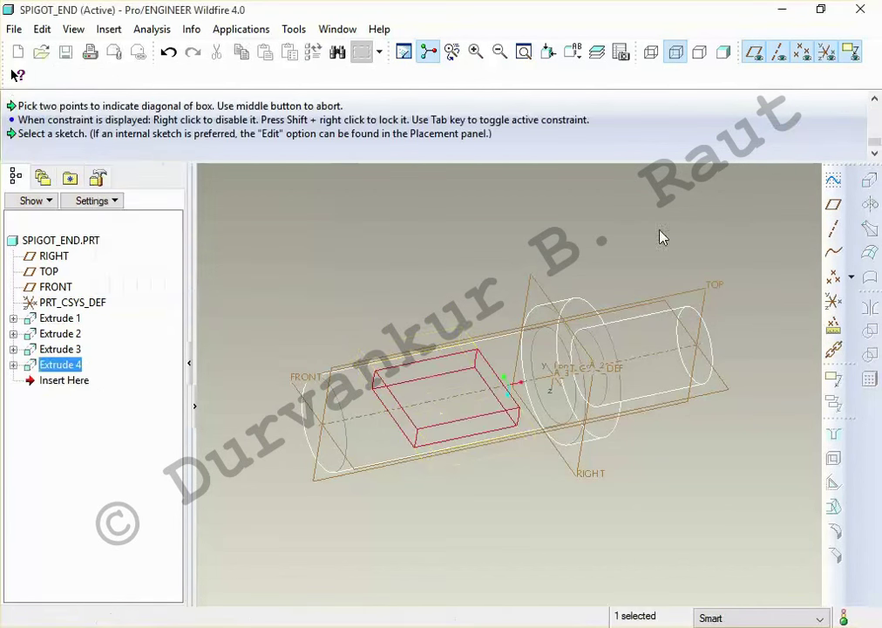
Display the part shaded and rotate it to inspect the slot
left_click(723, 51)
mouse_move(654, 242)
middle_mouse_down()
mouse_move(645, 301)
mouse_move(607, 394)
mouse_move(666, 315)
mouse_move(660, 301)
mouse_move(604, 302)
mouse_move(673, 296)
middle_mouse_up()
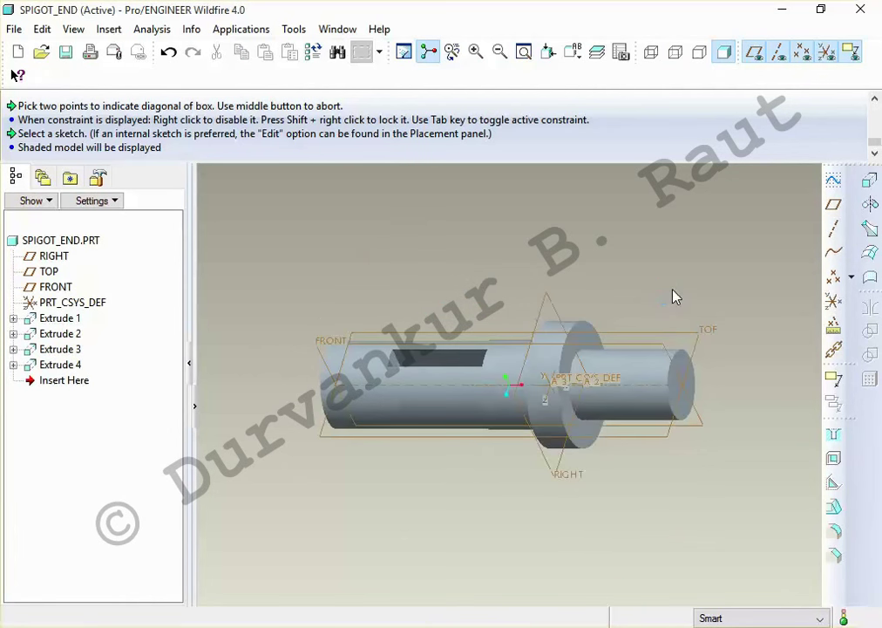
left_click(66, 52)
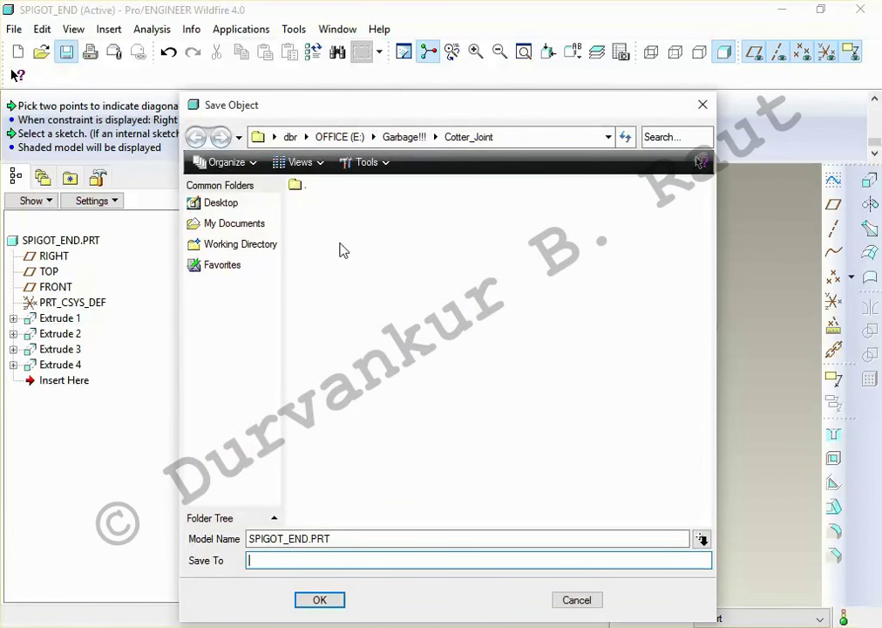
Save SPIGOT_END, apply the ptc-metallic-aluminium appearance to the part, and save again
key("Return")
left_click(73, 29)
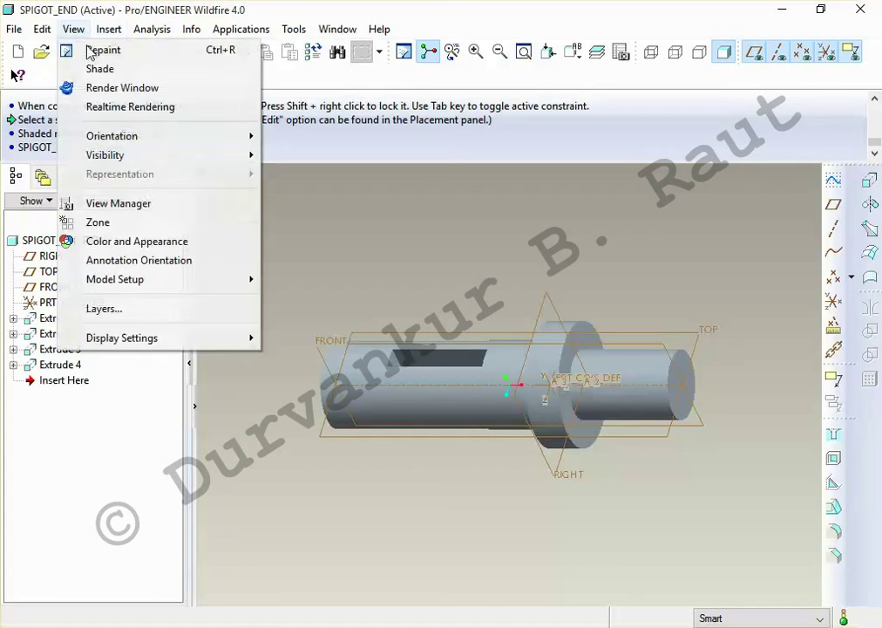
left_click(137, 241)
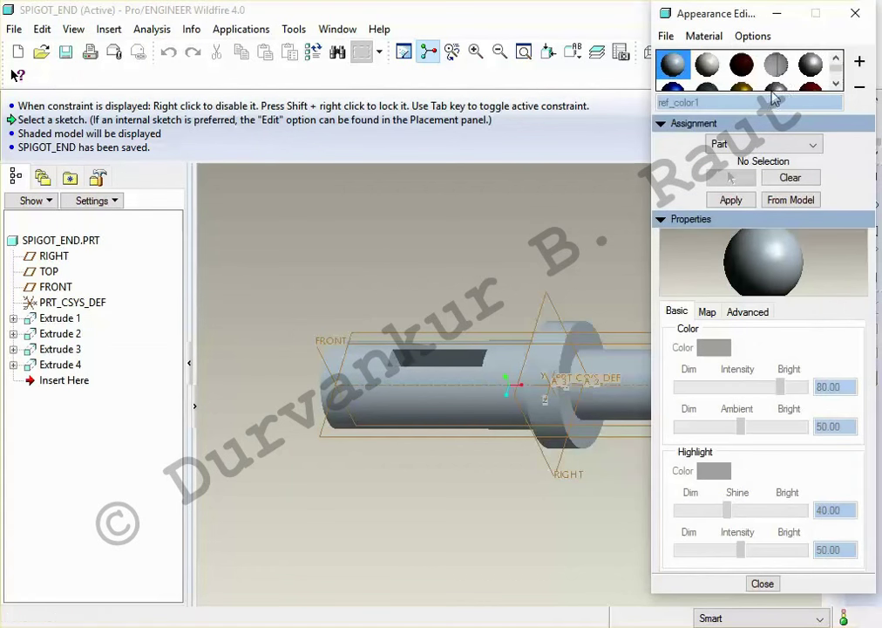
scroll(811, 68, "up", 1)
left_click(811, 66)
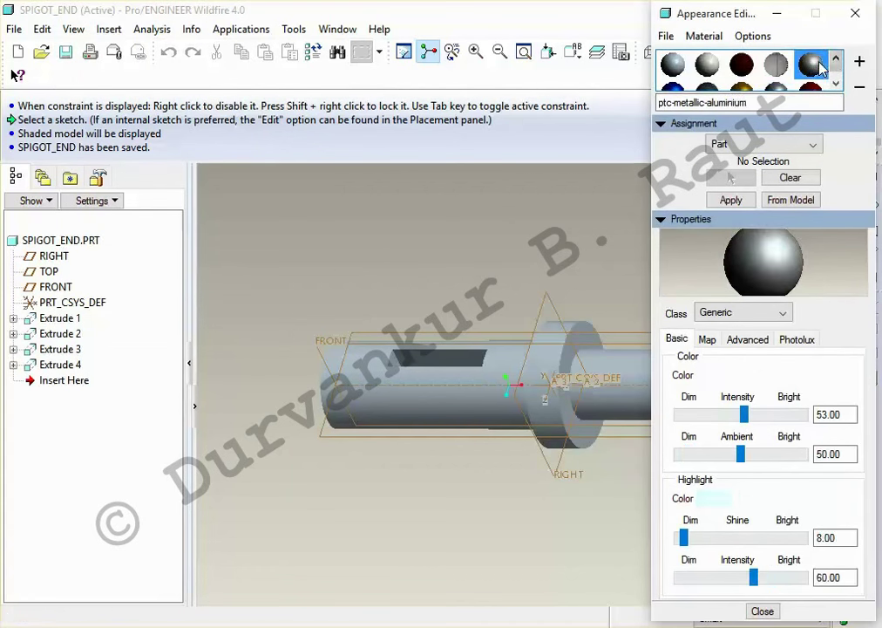
left_click(734, 200)
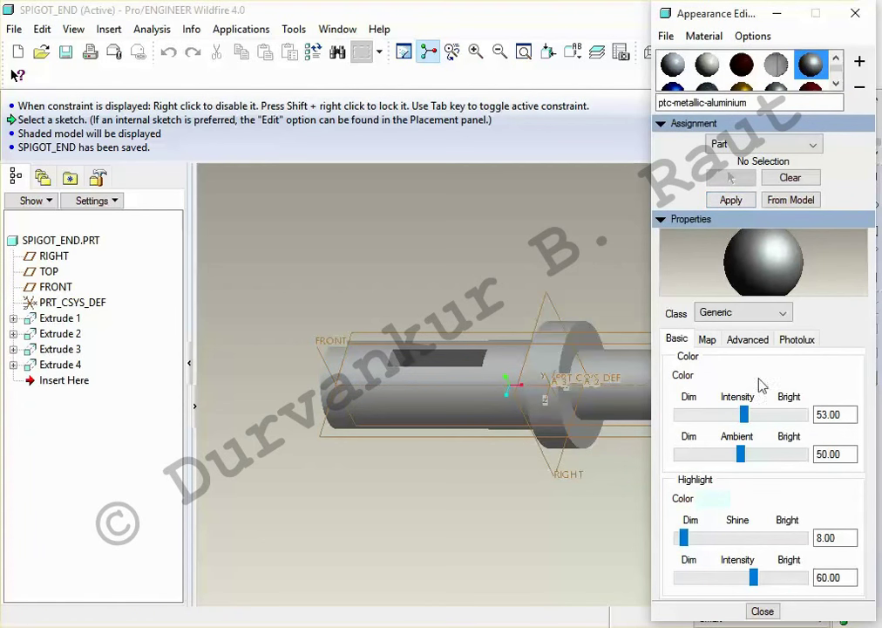
left_click(762, 612)
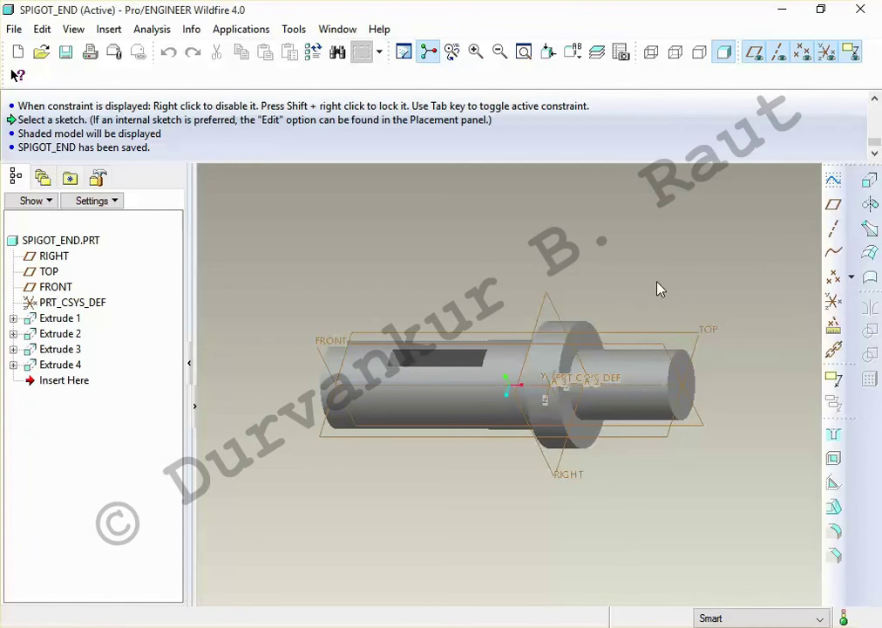
key("ctrl+s")
key("Return")
left_click(337, 29)
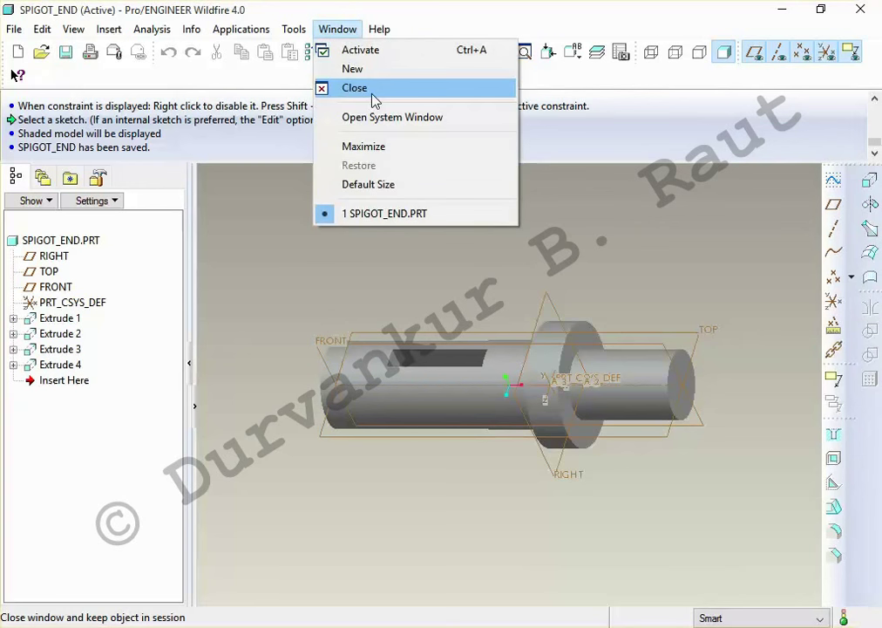
Close SPIGOT_END, create part 'cotter' from the mmns_part_solid template, and start an extrusion
left_click(373, 98)
left_click(19, 51)
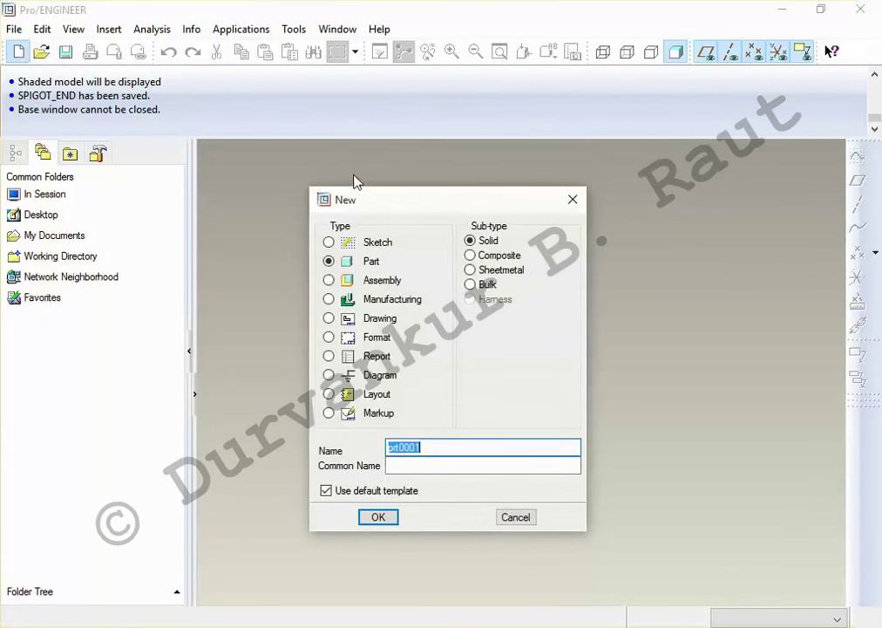
type("co")
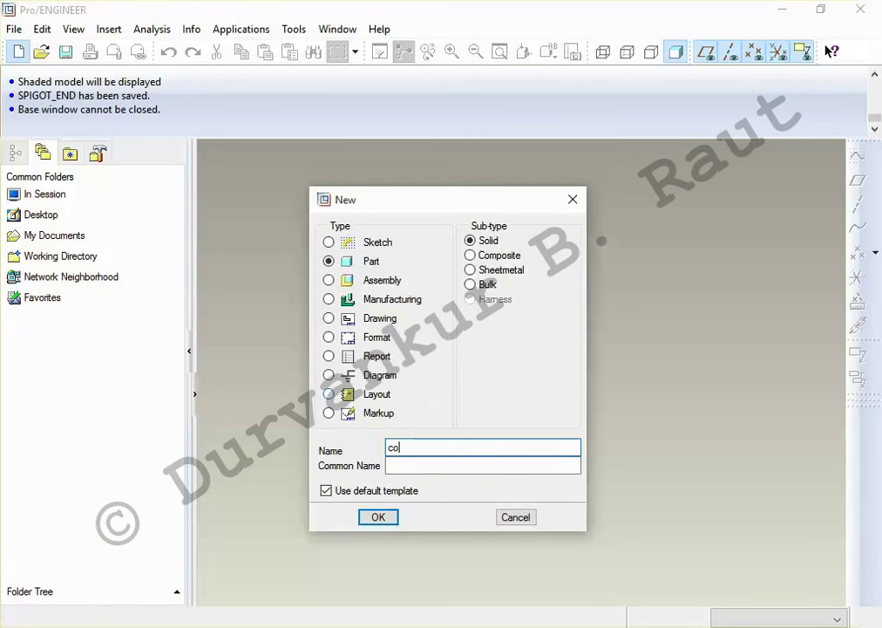
type("tter")
left_click(326, 490)
left_click(377, 517)
double_click(375, 251)
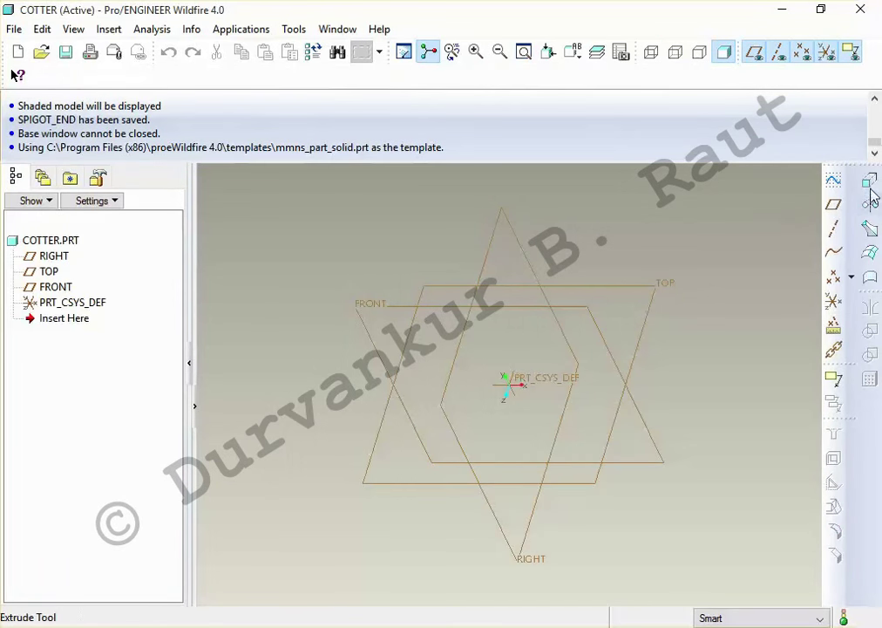
left_click(870, 179)
left_click(65, 155)
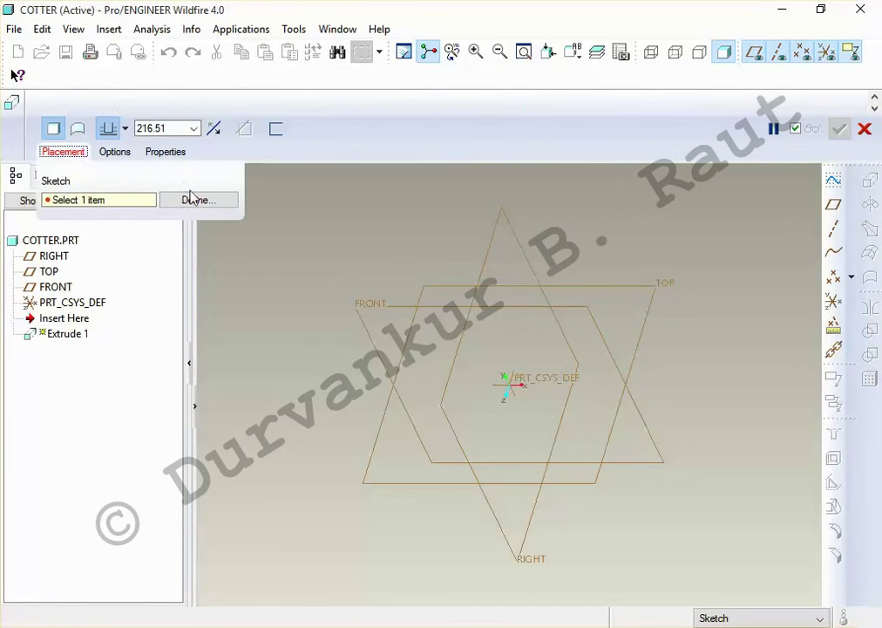
Define the extrusion's sketch on the FRONT plane with RIGHT as reference
left_click(197, 197)
left_click(371, 309)
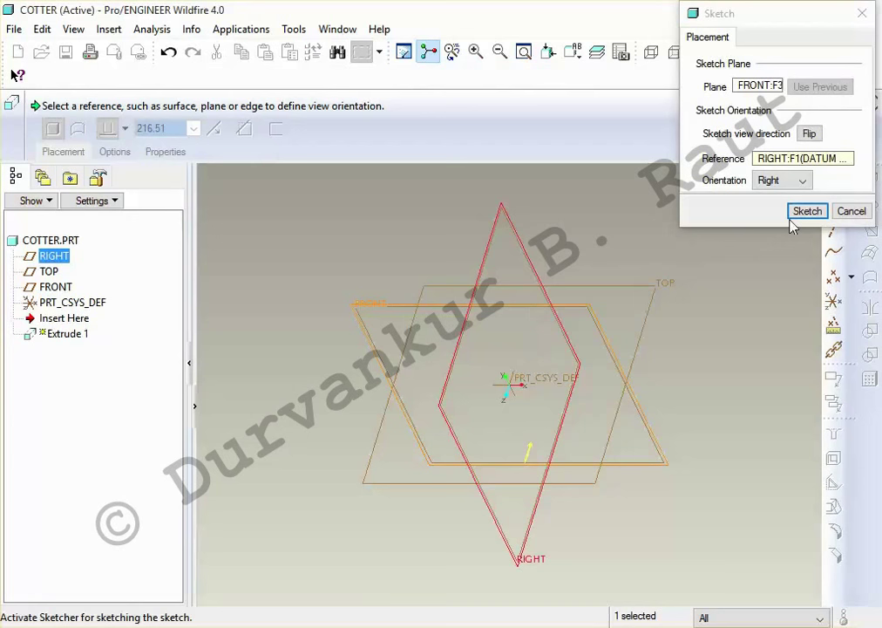
left_click(805, 212)
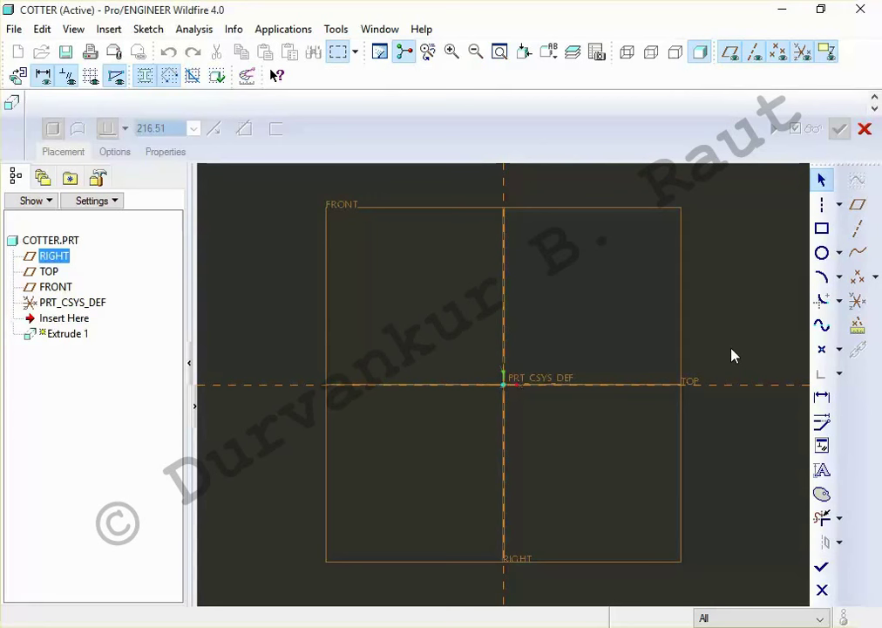
Draw a trial vertical line to the origin, then select and delete it
left_click(821, 232)
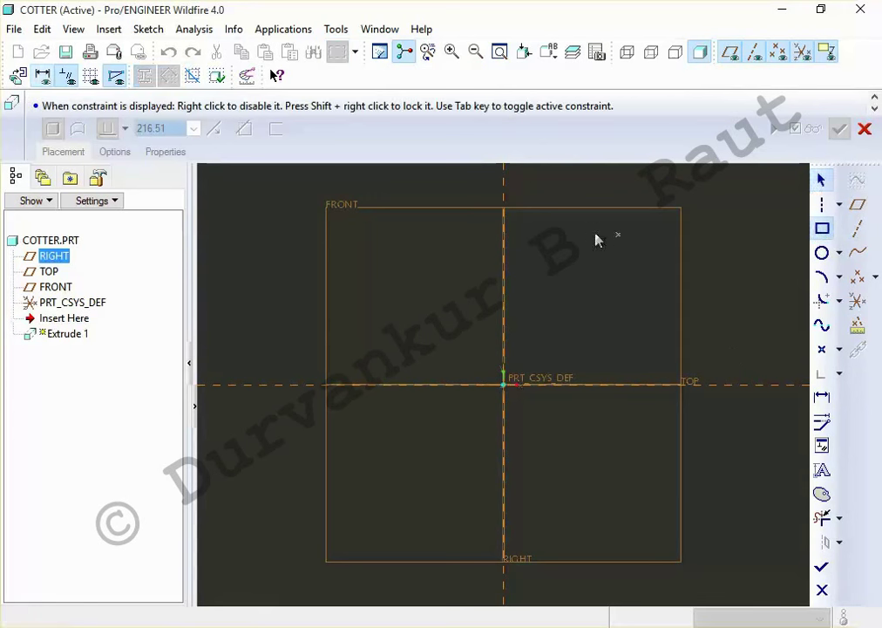
left_click(839, 204)
left_click(746, 206)
left_click(503, 214)
left_click(504, 383)
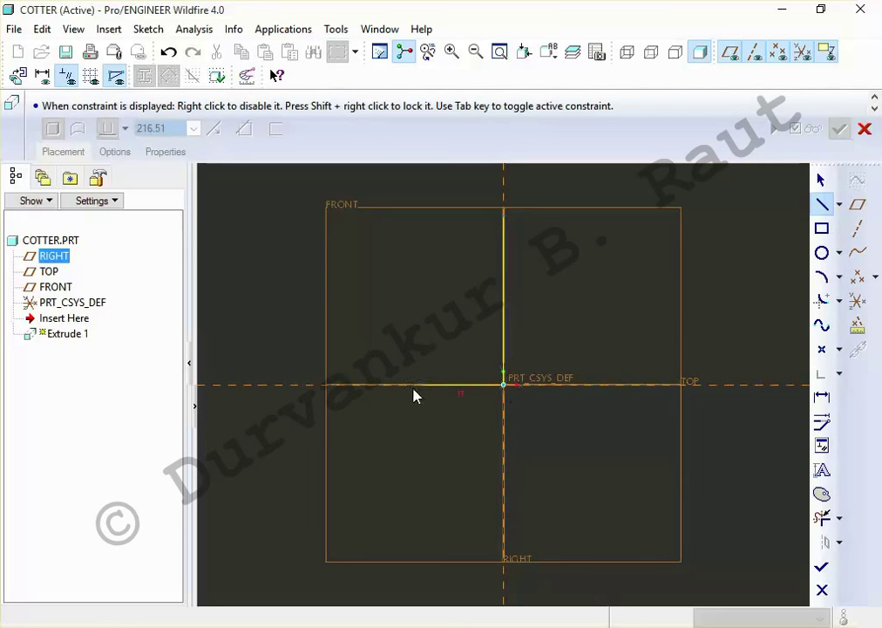
middle_click(440, 365)
middle_click(481, 347)
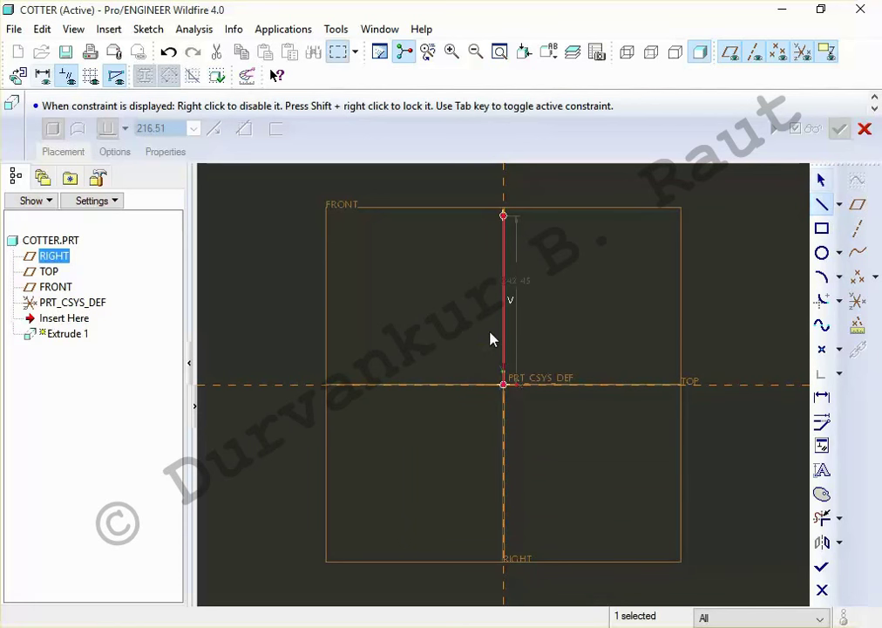
left_click_drag(417, 197, 594, 419)
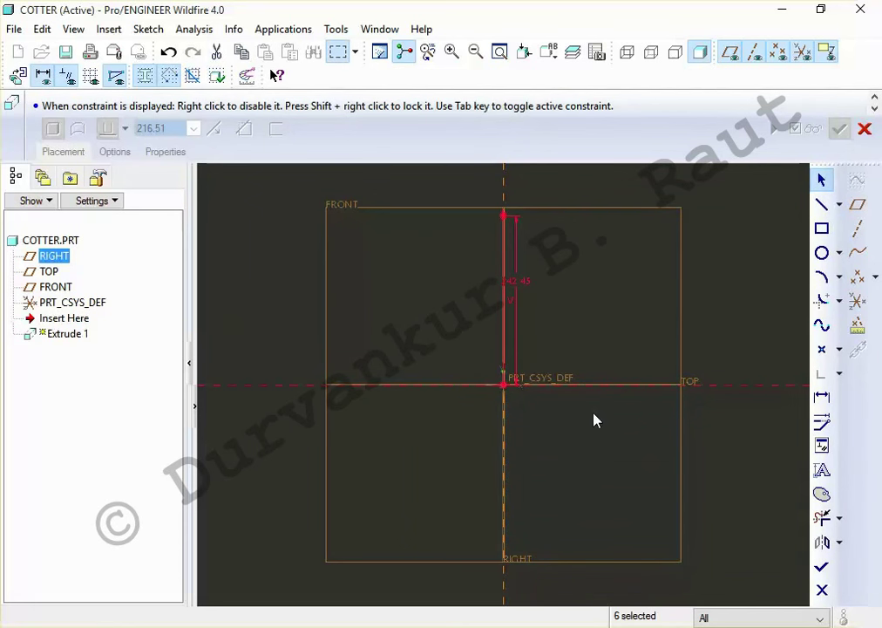
key("Escape")
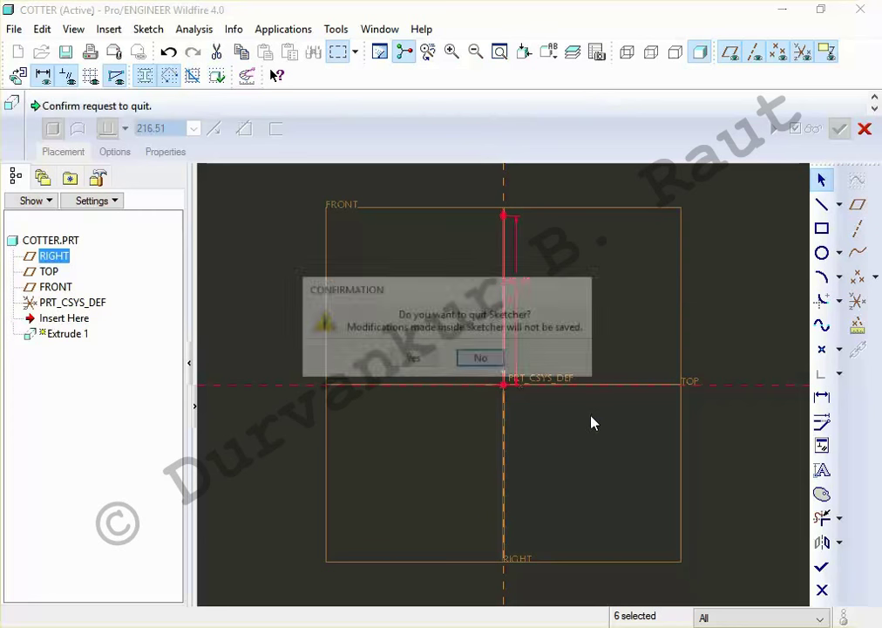
left_click(485, 361)
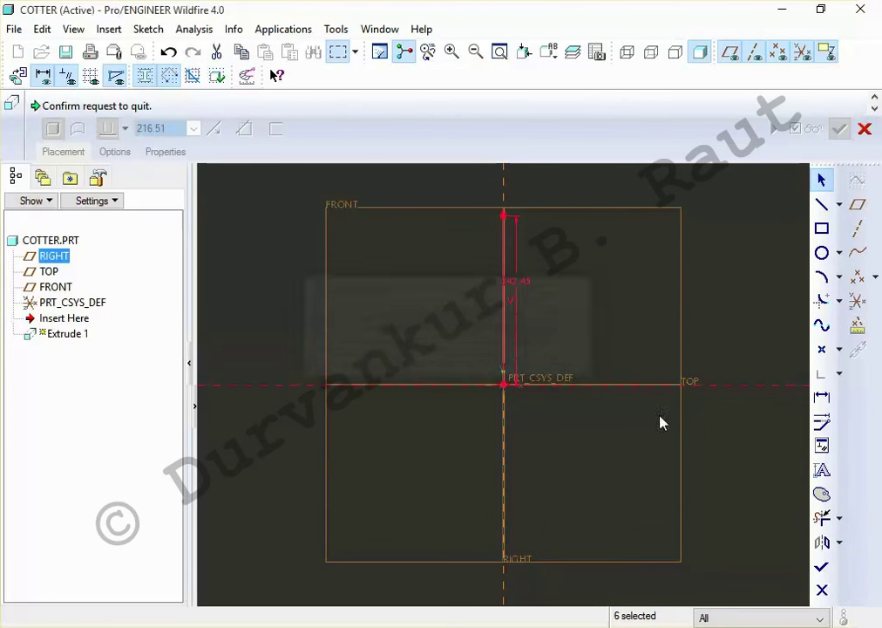
key("Delete")
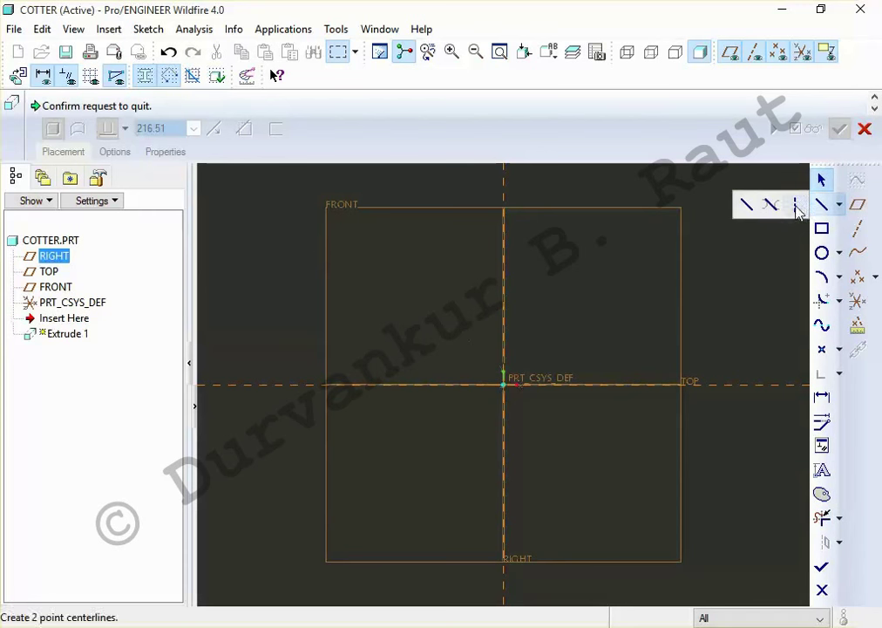
Draw the closed tapered four-sided cotter profile with lines, checking the reference drawing
left_click(795, 204)
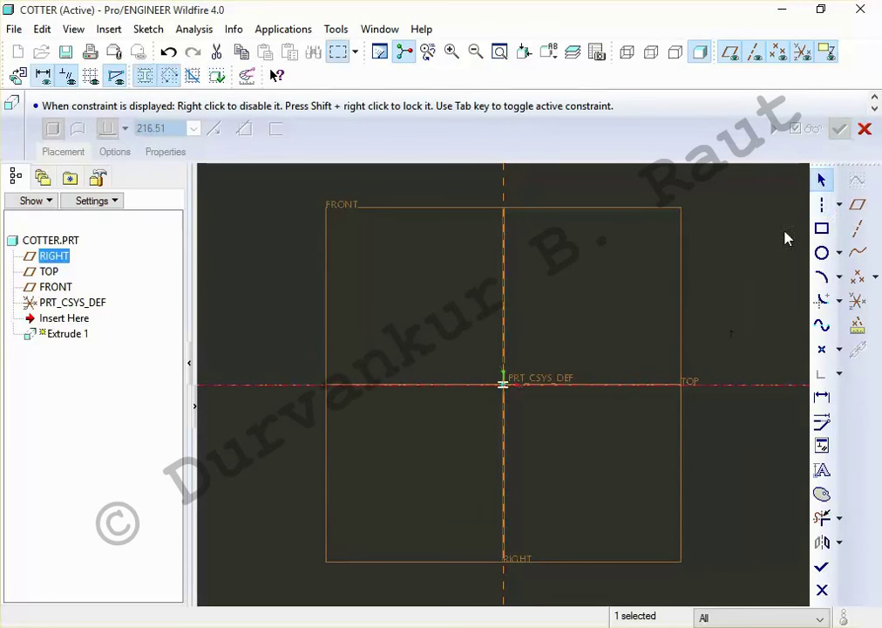
left_click(838, 204)
left_click(745, 206)
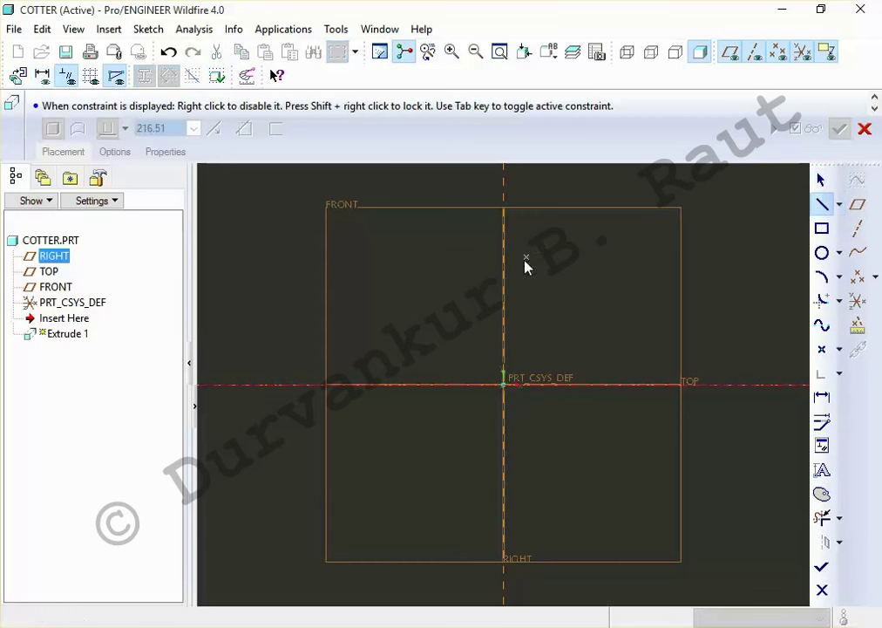
left_click(503, 293)
left_click(547, 473)
middle_click(548, 472)
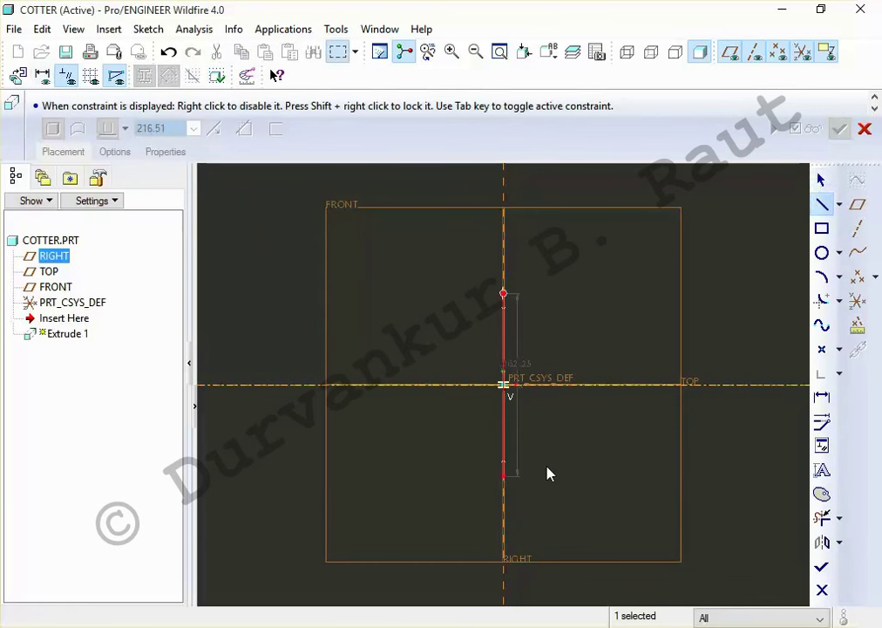
left_click(822, 203)
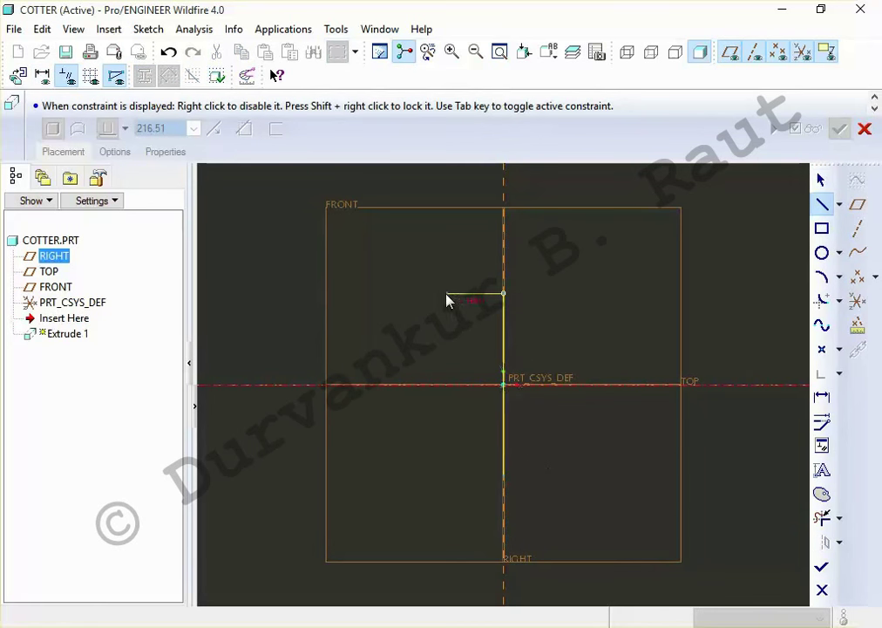
left_click(460, 476)
left_click(502, 475)
middle_click(569, 490)
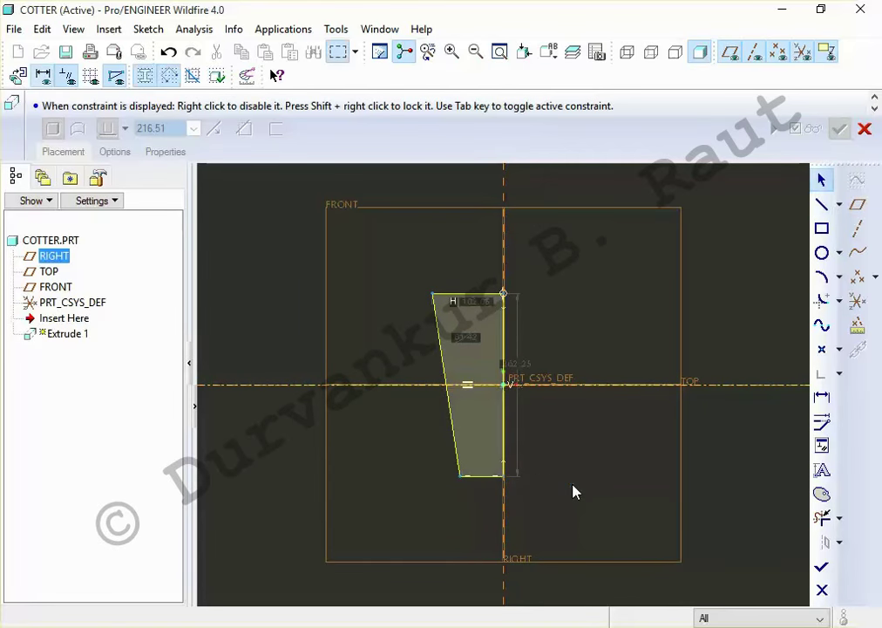
key("alt+Tab")
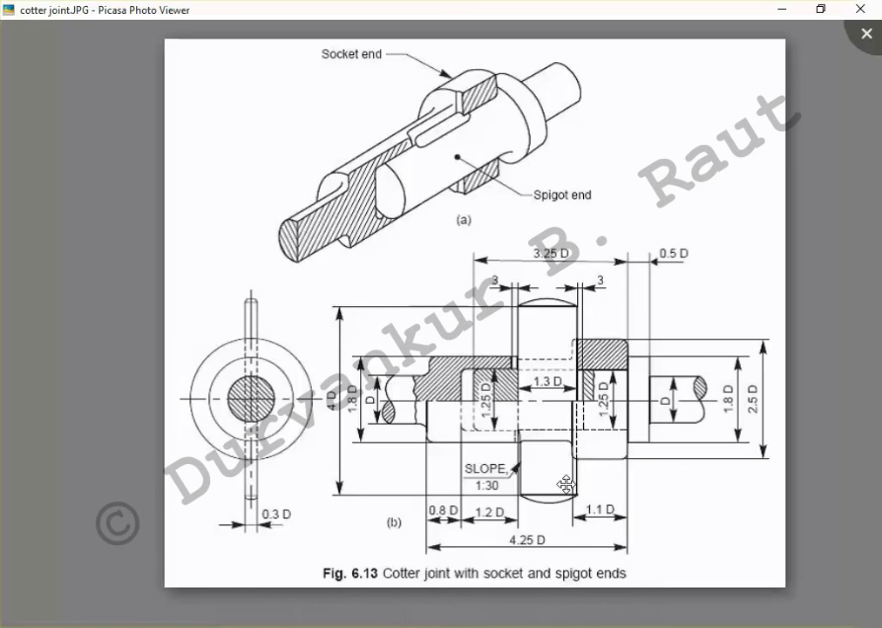
key("alt+Tab")
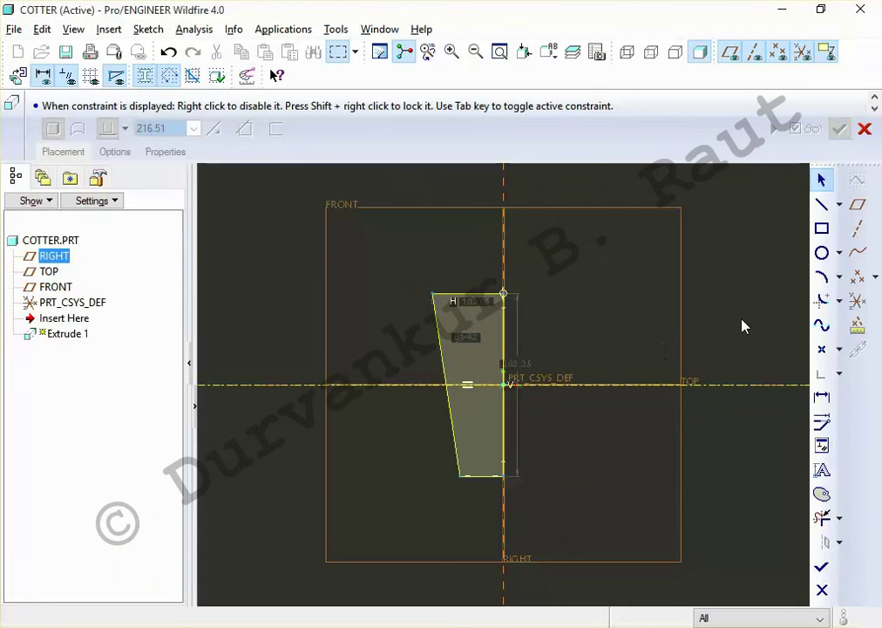
Add a point on the slanted edge and dimension the profile 26 wide at the centerline
left_click(821, 348)
left_click(446, 385)
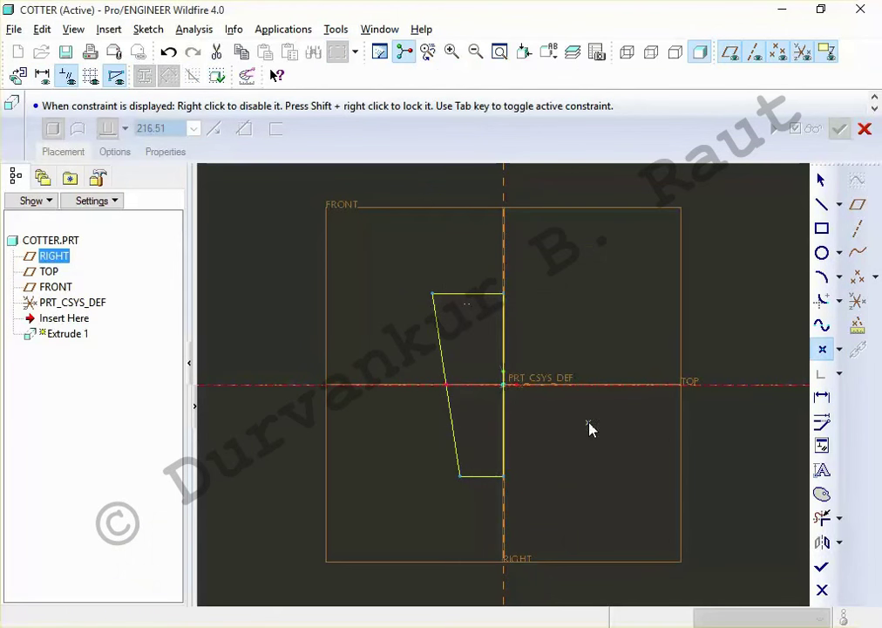
middle_click(590, 440)
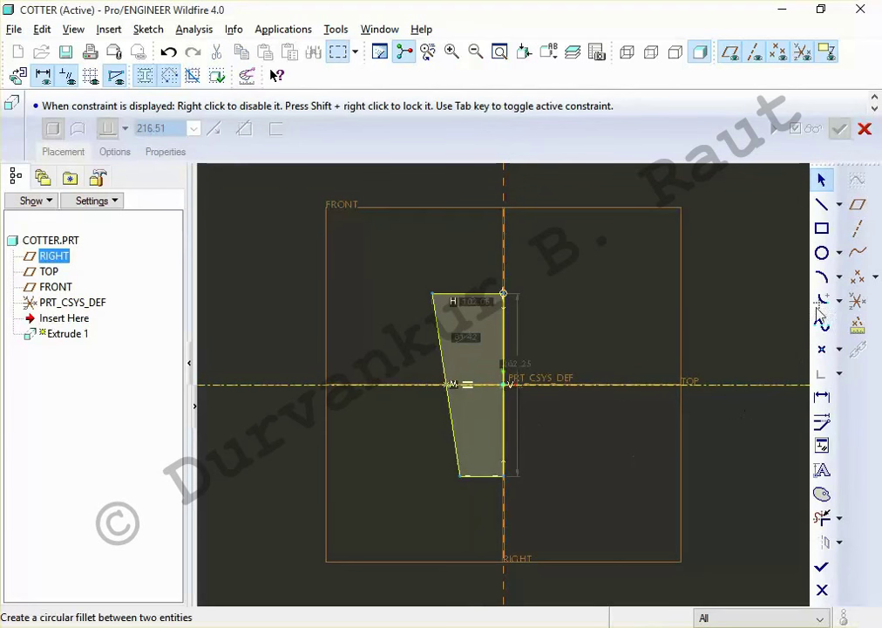
left_click(821, 395)
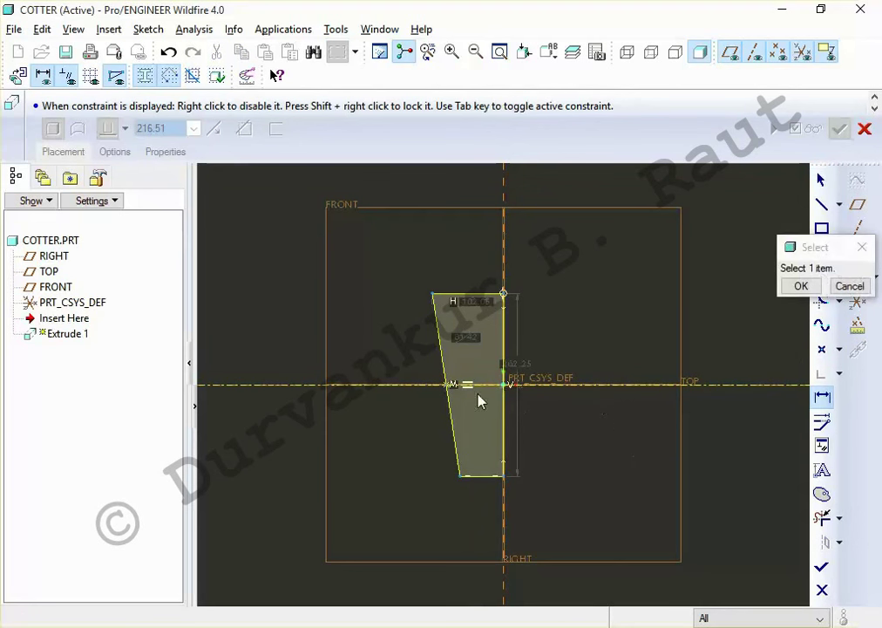
left_click(505, 392)
left_click(447, 385)
middle_click(471, 418)
middle_click(558, 422)
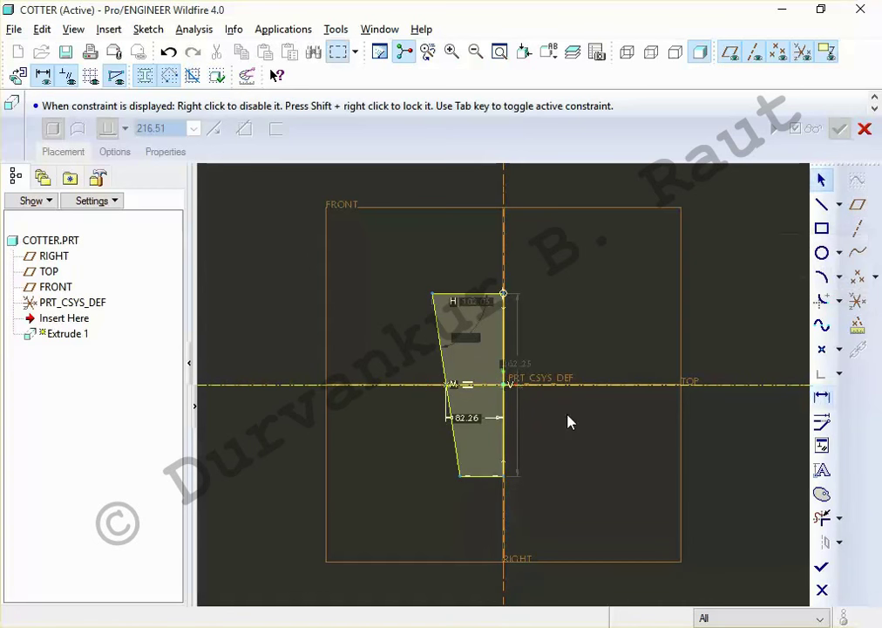
double_click(476, 419)
type("80")
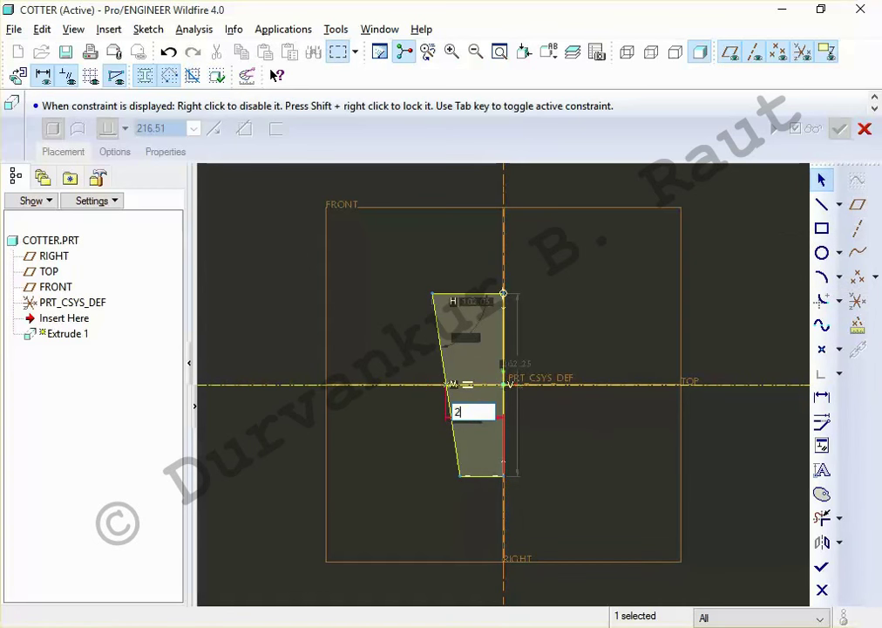
key("Return")
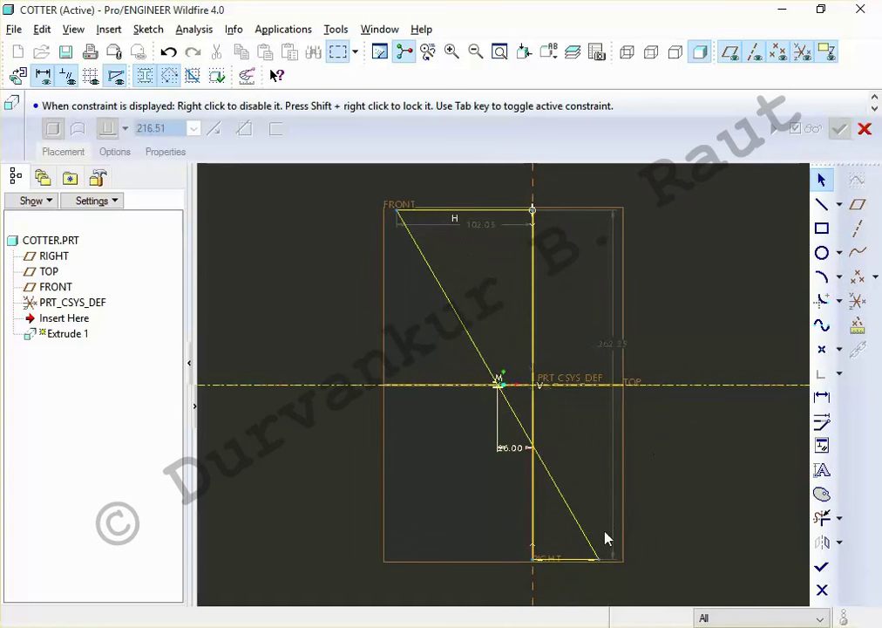
left_click_drag(603, 567, 504, 563)
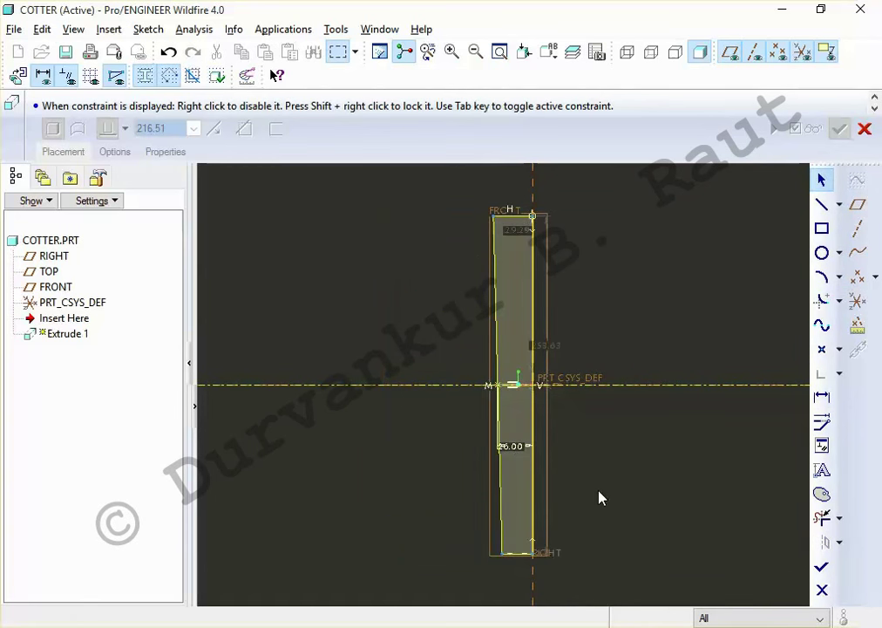
Set the profile height to 60, checking the cotter joint drawing
key("alt+Tab")
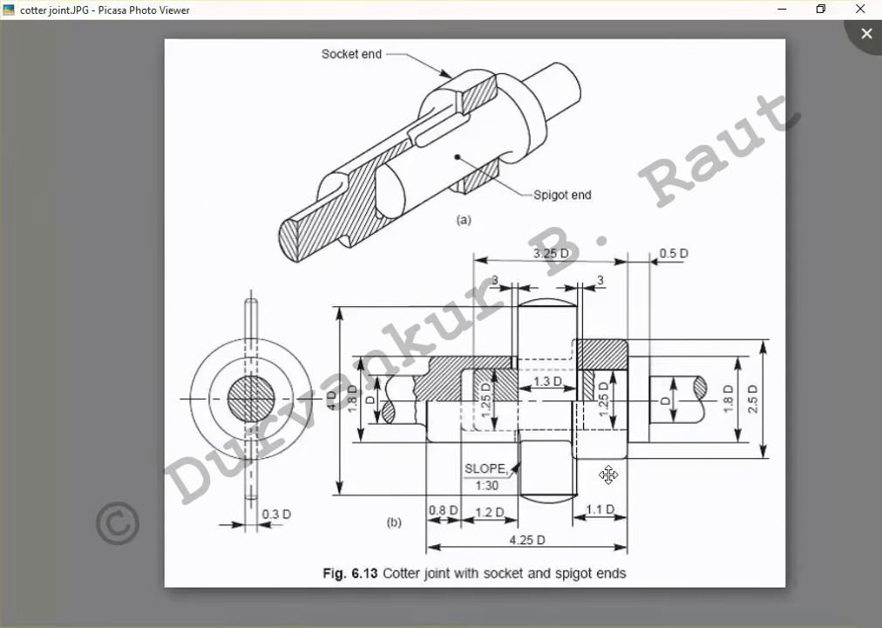
key("alt+Tab")
double_click(549, 346)
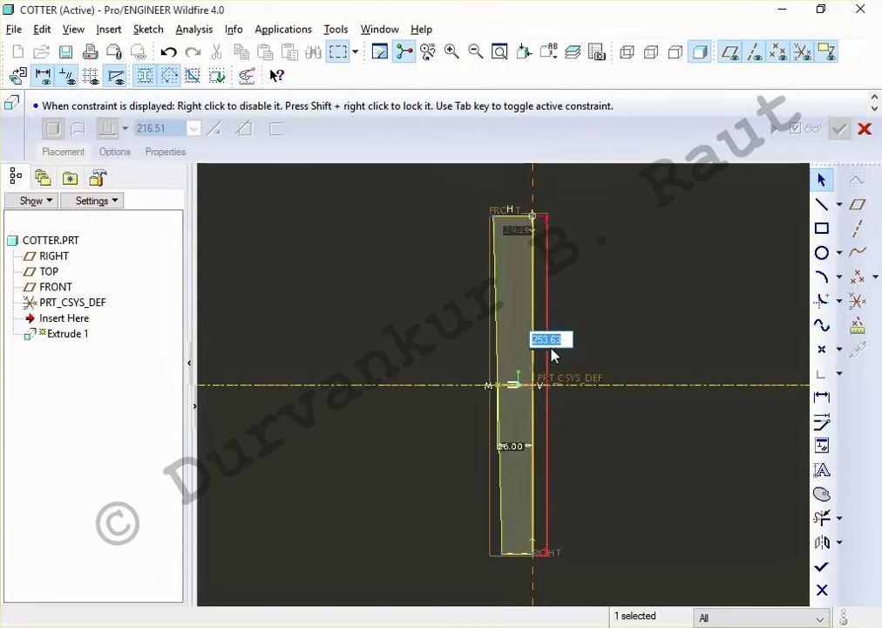
type("80")
key("Return")
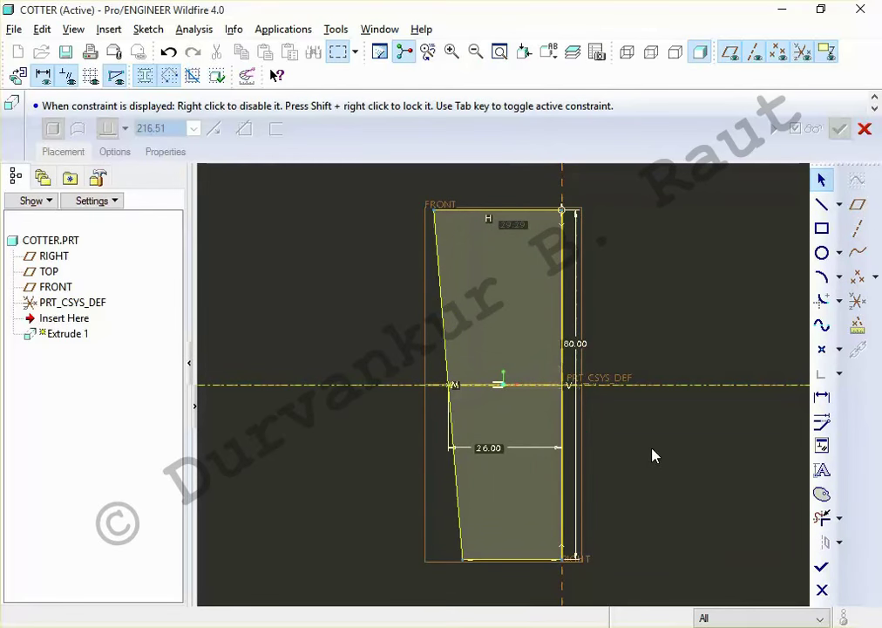
key("alt+Tab")
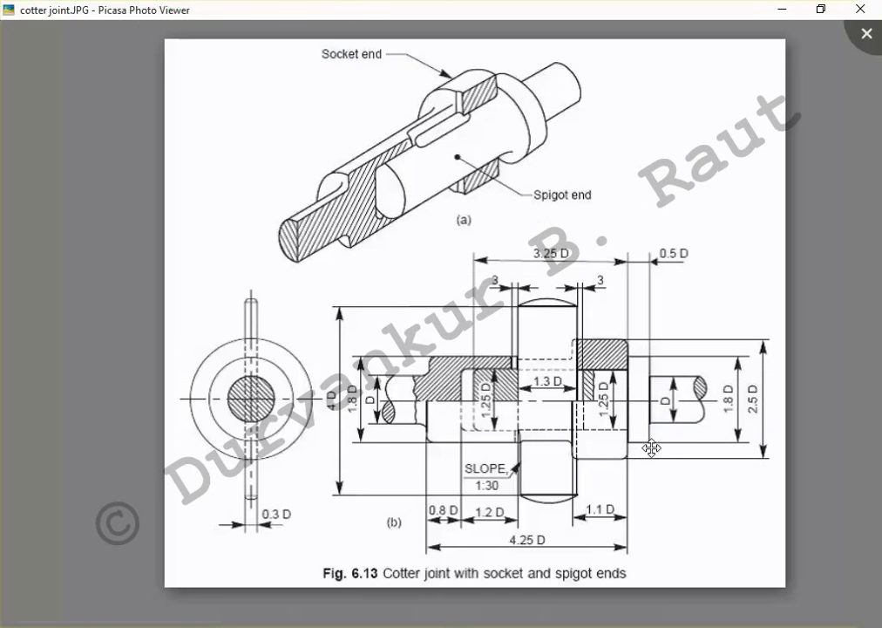
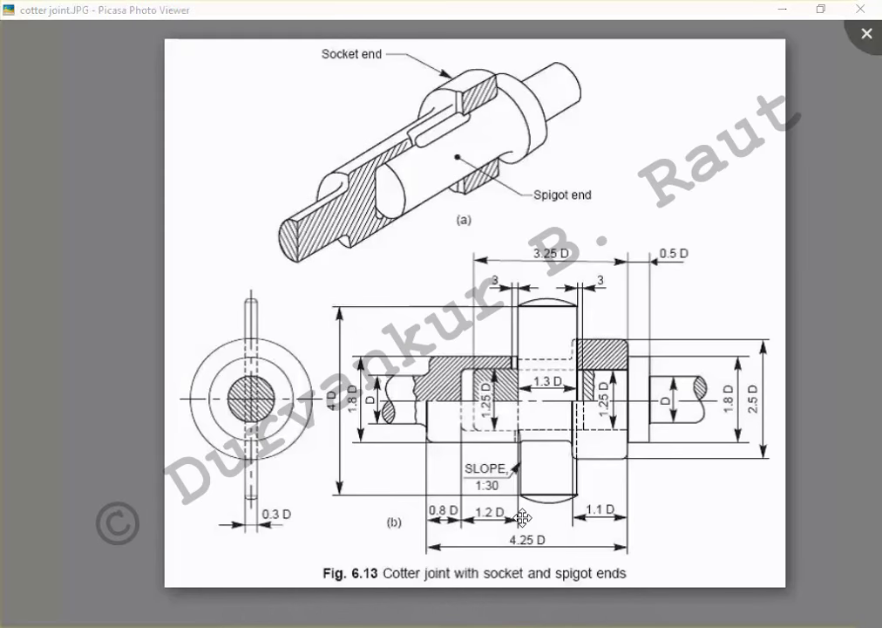
Check the cotter joint drawing in Picasa for its proportions and 1:30 slope, then return to the COTTER sketch
key("Escape")
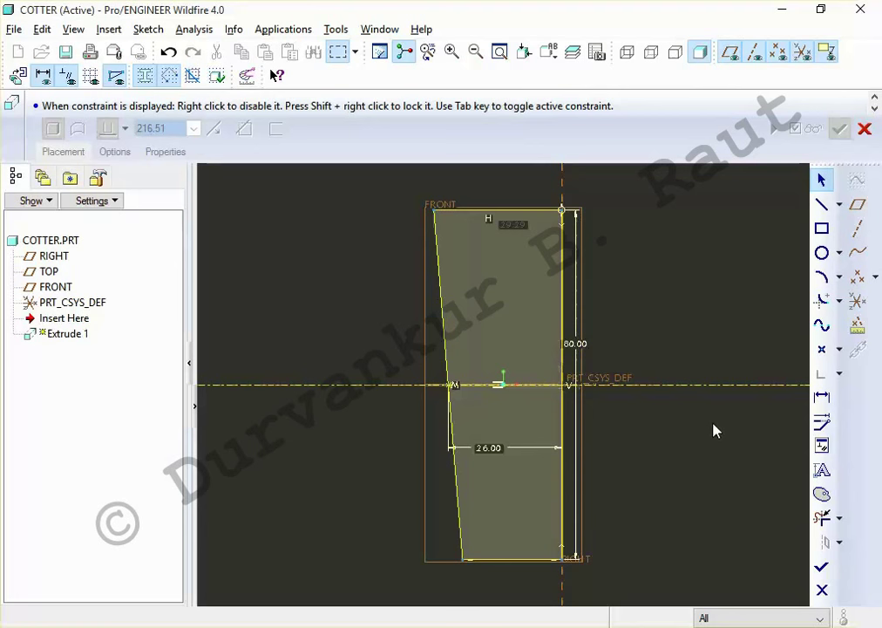
key("alt+Tab")
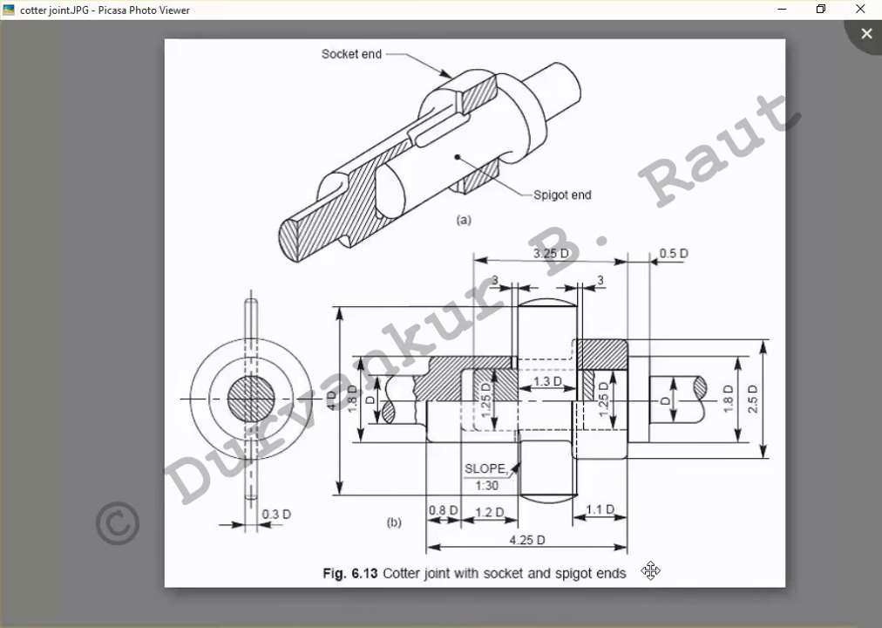
key("alt+Tab")
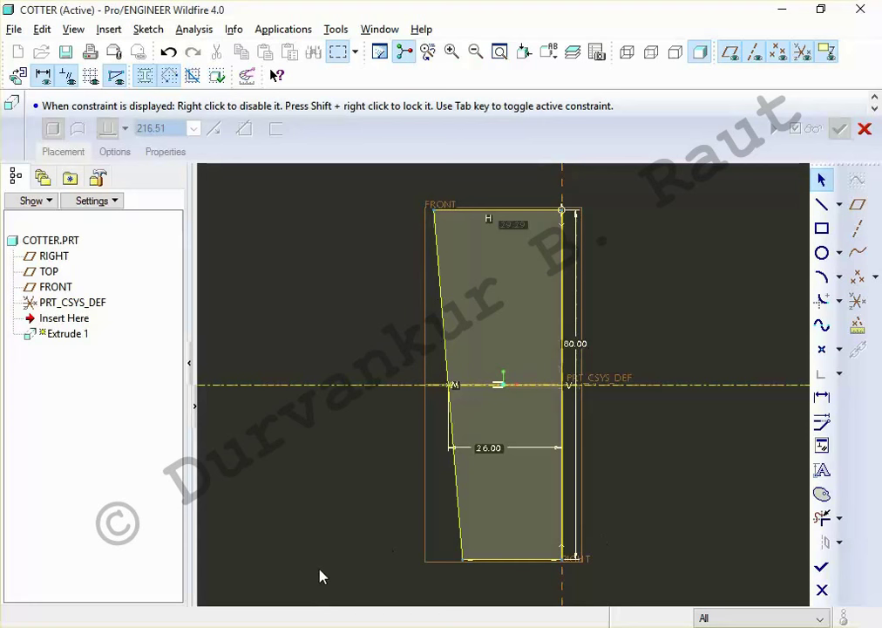
Launch Calculator with the calc command from the Run box
key("super+r")
type("calc")
key("Return")
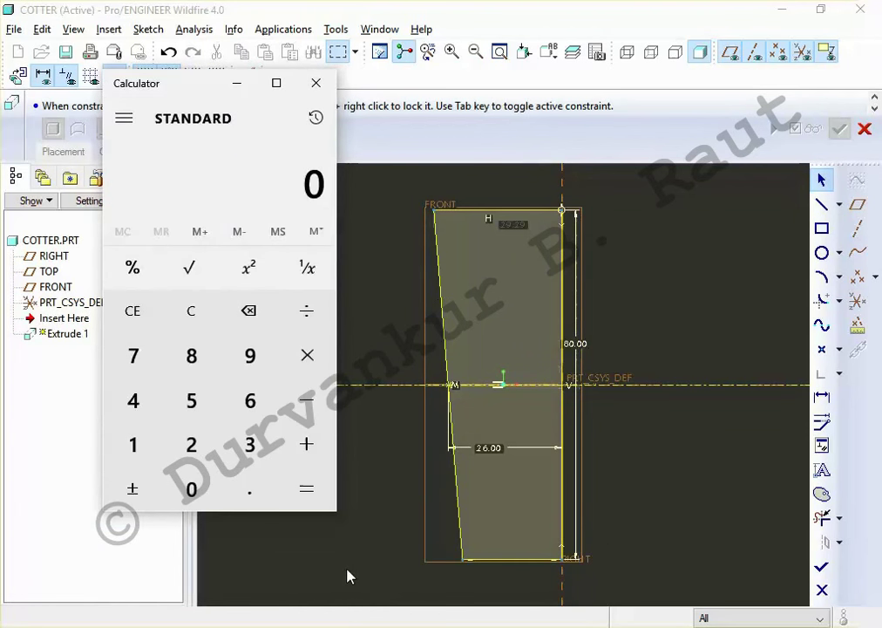
Compute the taper over the 80 length: 1/30 × 80 = 2.6667
type("1/30")
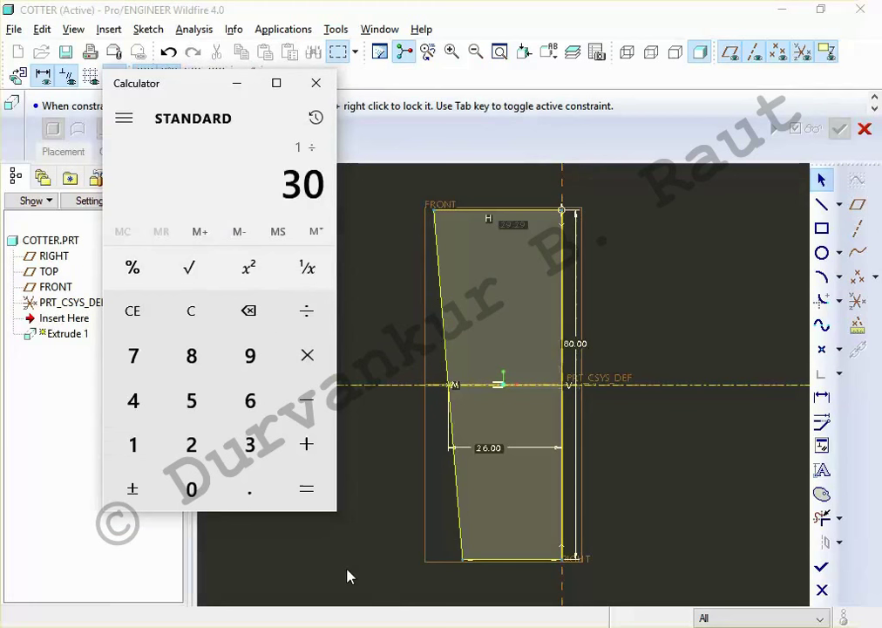
type("*80")
key("Return")
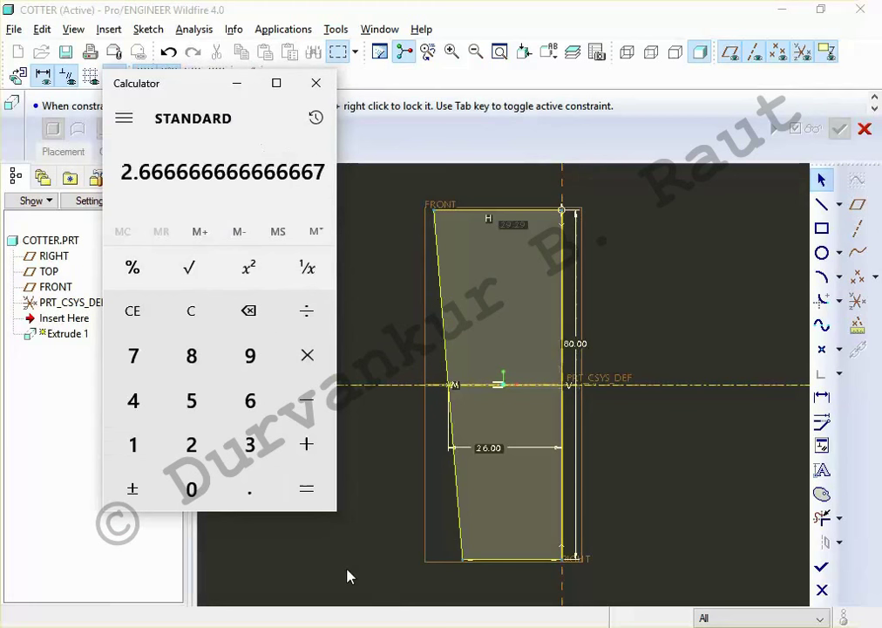
left_click(315, 83)
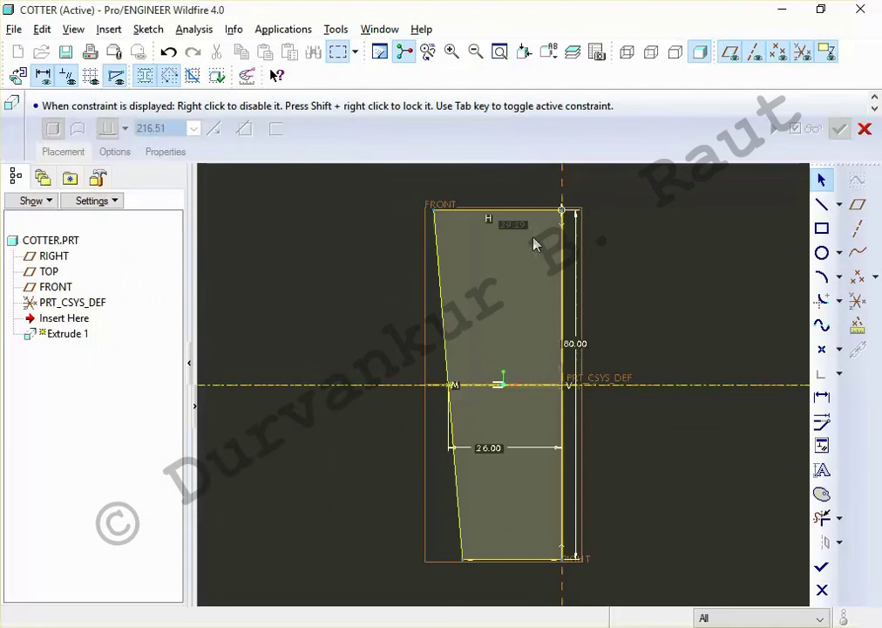
mouse_move(513, 225)
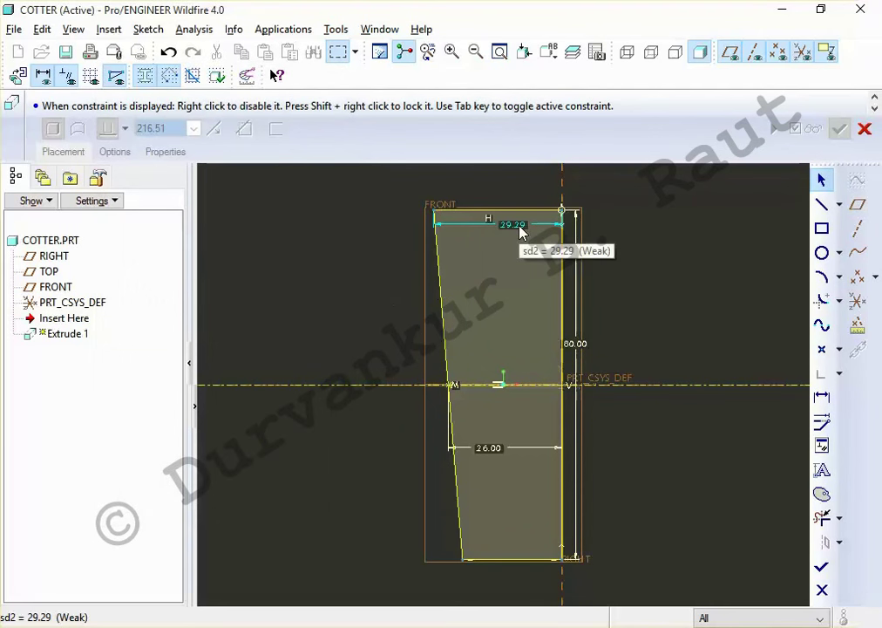
Halve the taper offset, 2.666666/2 = 1.333333, in Calculator, then close it
key("super+r")
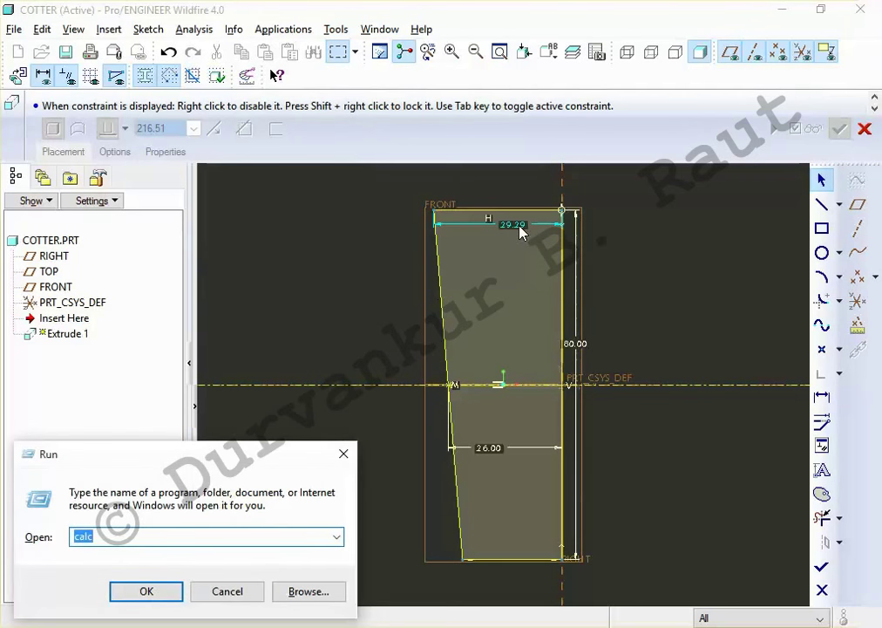
key("Return")
type("2.6666")
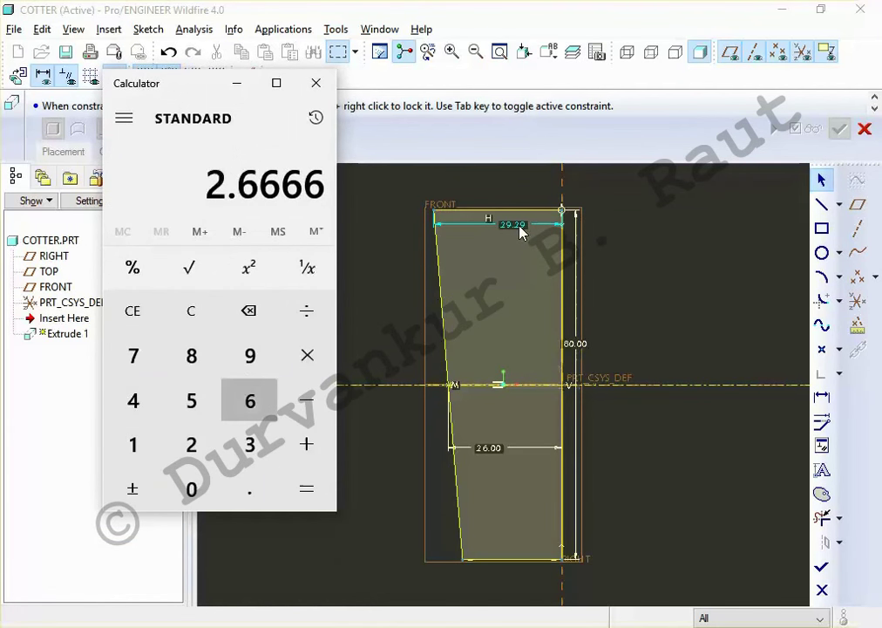
type("66/2")
key("Return")
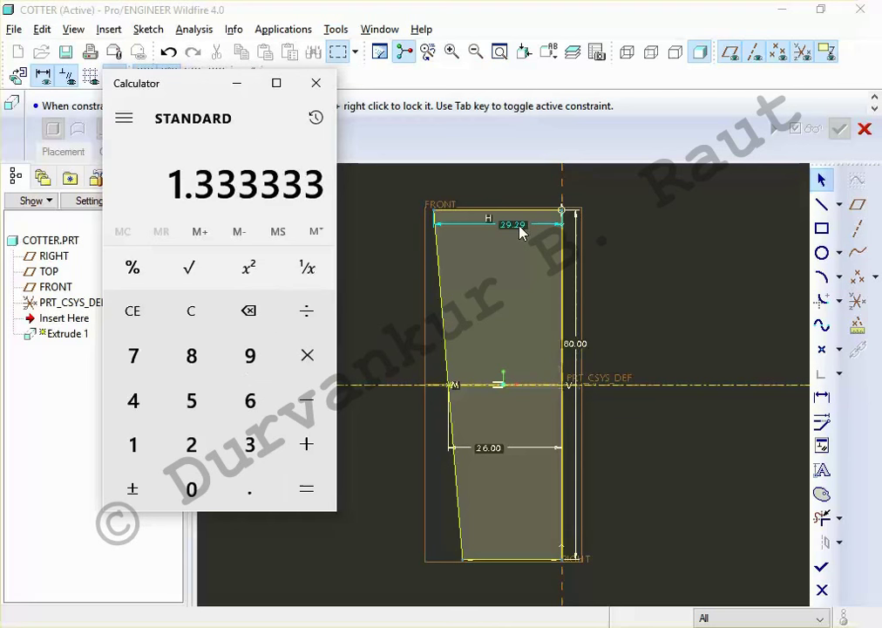
left_click(344, 190)
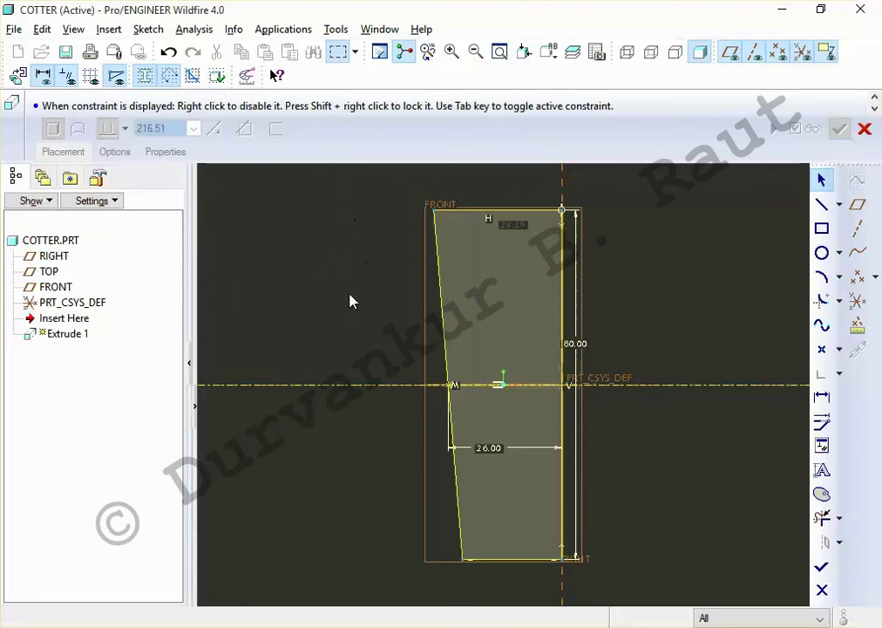
Change the cotter's 29.29 top width to 27.3333 and finish the sketch
double_click(511, 223)
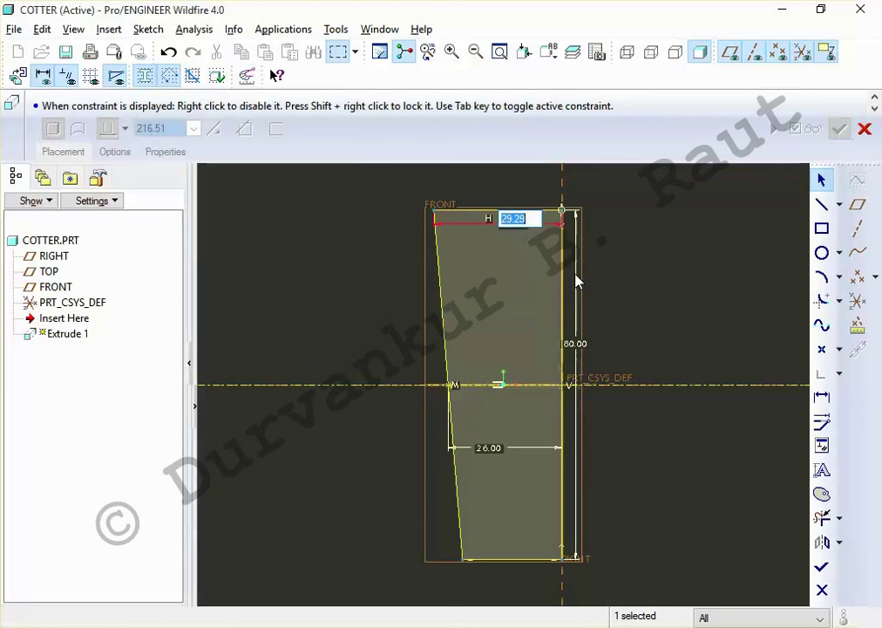
type("27.3333333333333333333333333333333")
key("Return")
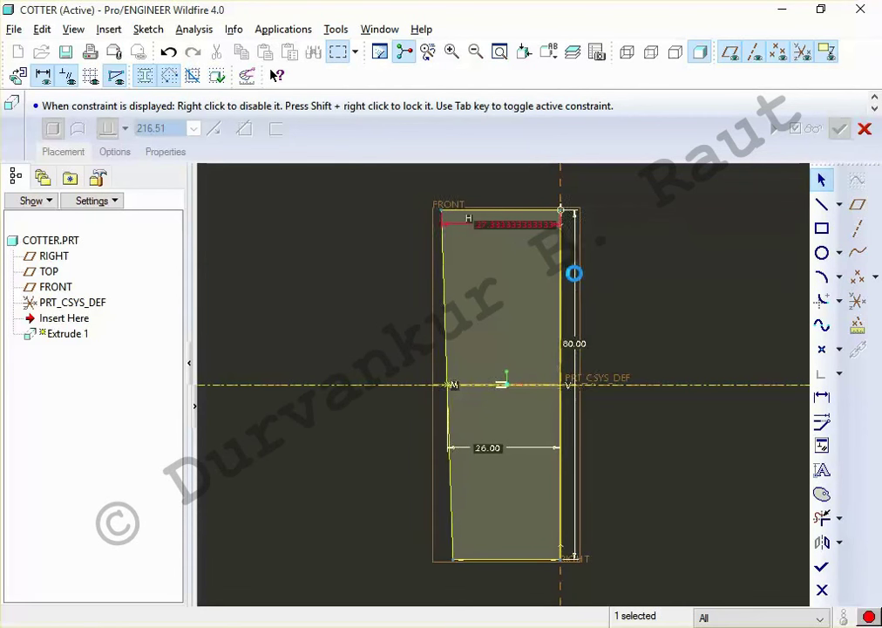
left_click(661, 277)
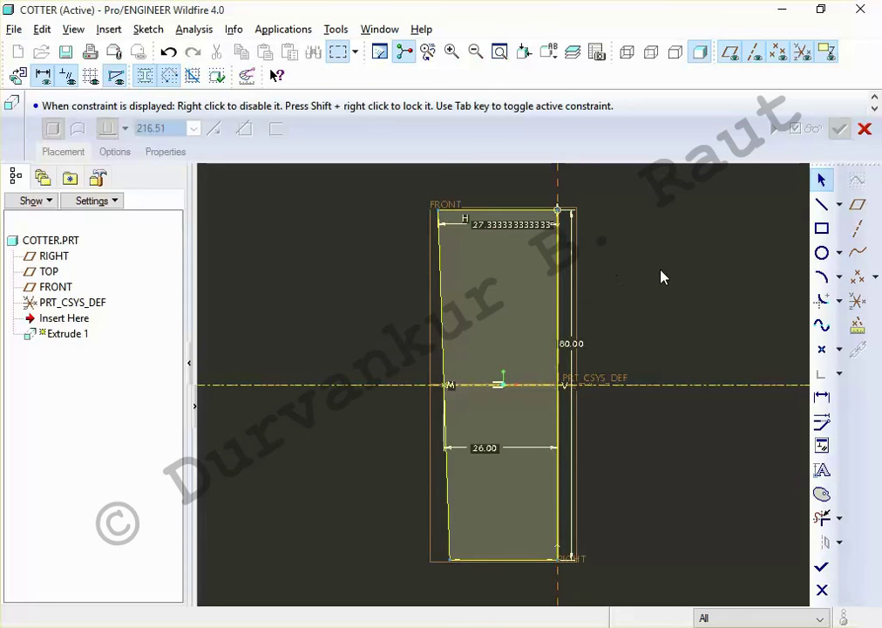
left_click(821, 568)
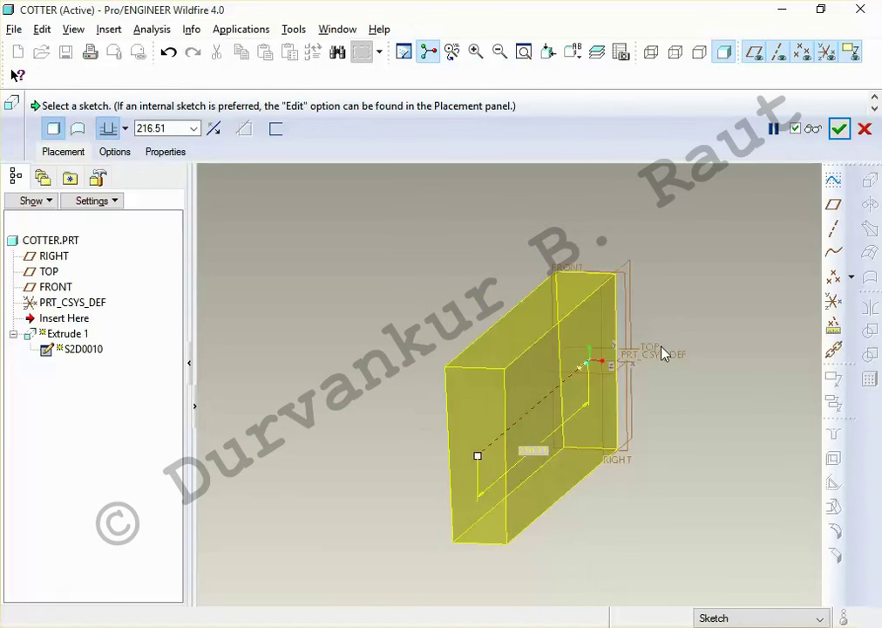
Extrude the tapered sketch 6.00 deep into the cotter plate
double_click(182, 129)
type("6")
key("Return")
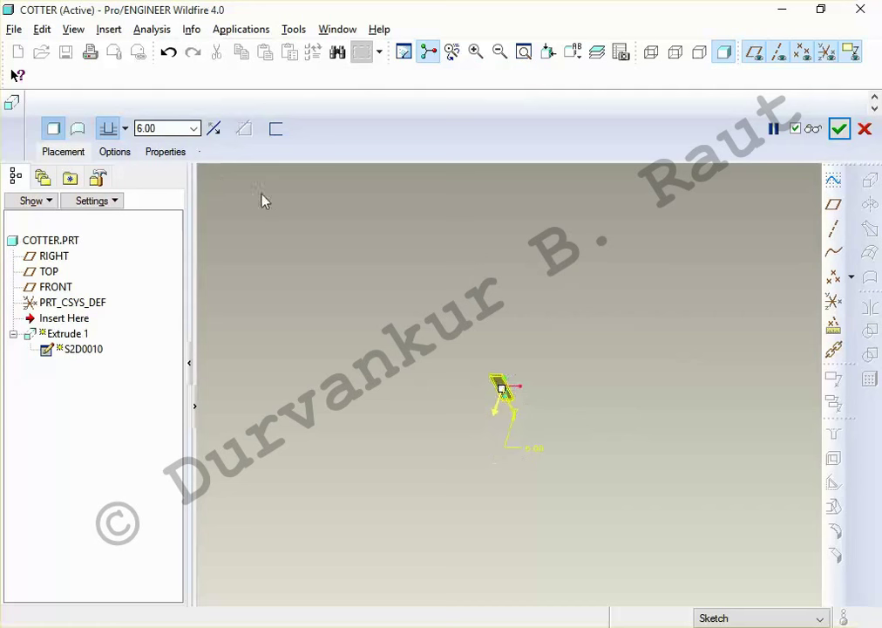
middle_click(393, 262)
mouse_move(342, 454)
middle_mouse_down()
mouse_move(331, 413)
mouse_move(302, 496)
mouse_move(370, 355)
mouse_move(369, 251)
mouse_move(374, 287)
mouse_move(364, 287)
middle_mouse_up()
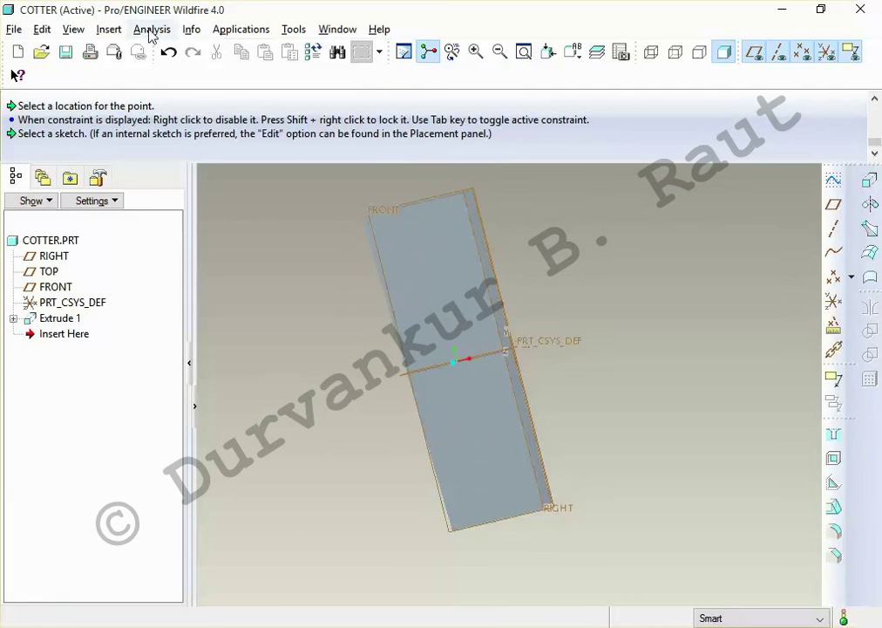
left_click(73, 30)
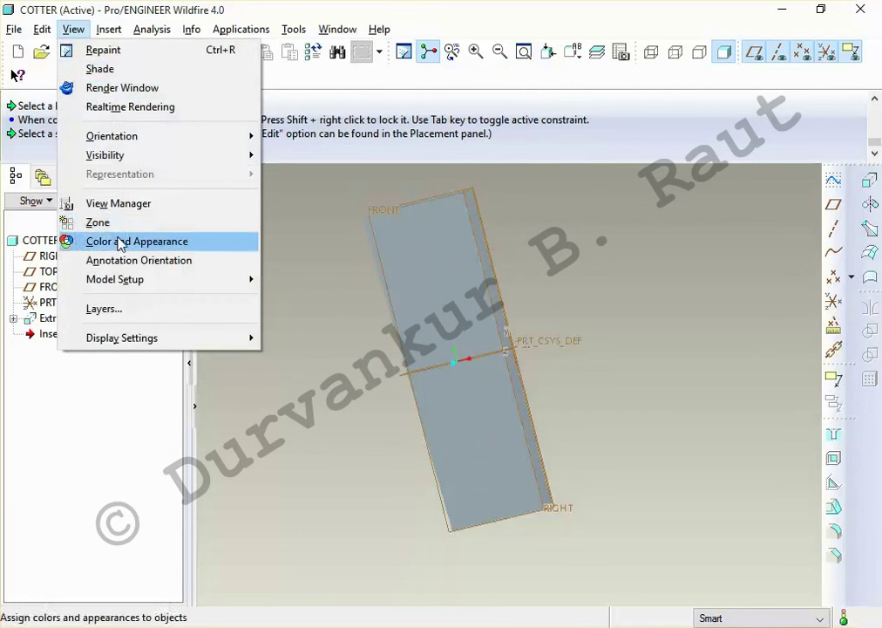
Try metallic gold and painted green appearances on the cotter part
left_click(120, 241)
left_click(743, 88)
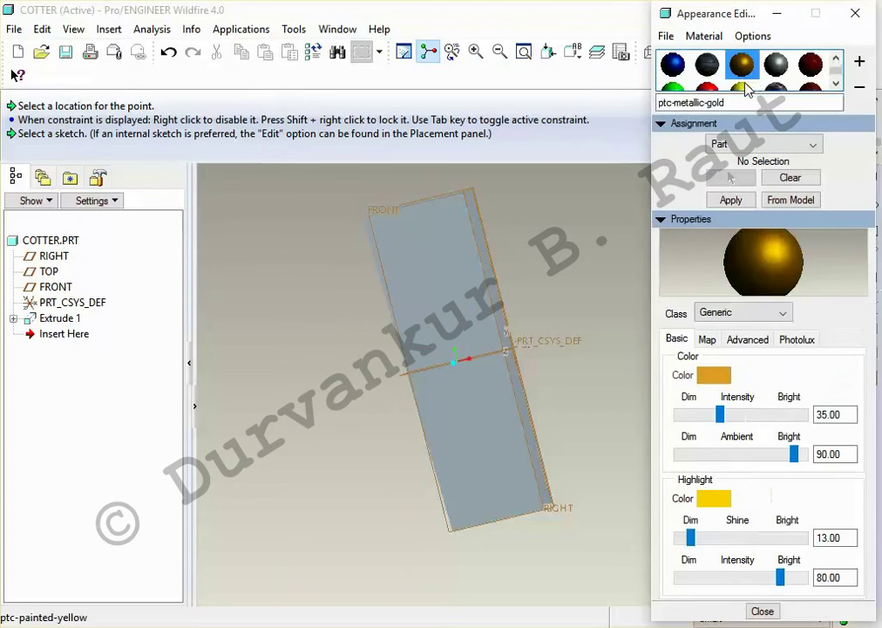
scroll(676, 88, "down", 1)
left_click(674, 80)
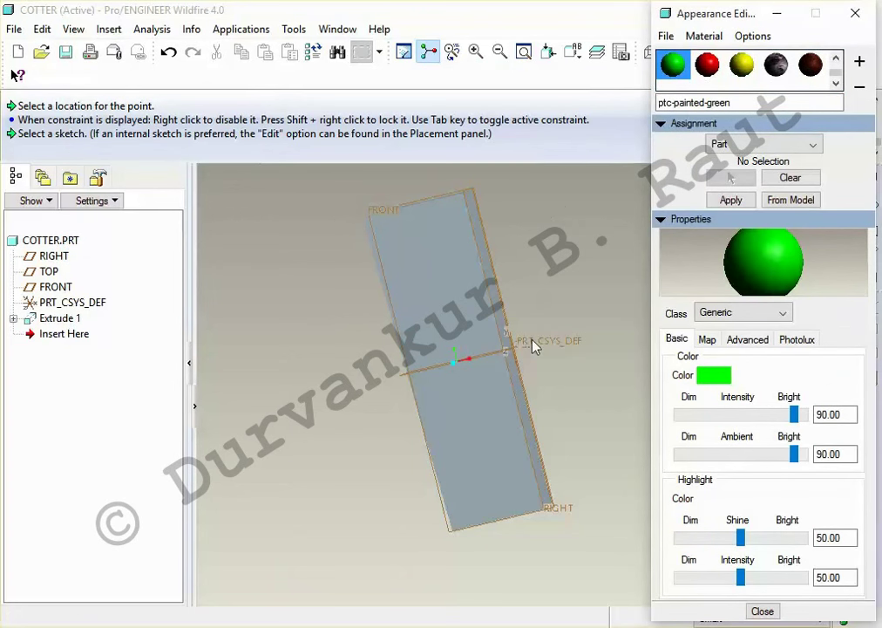
middle_click_drag(535, 346, 543, 286)
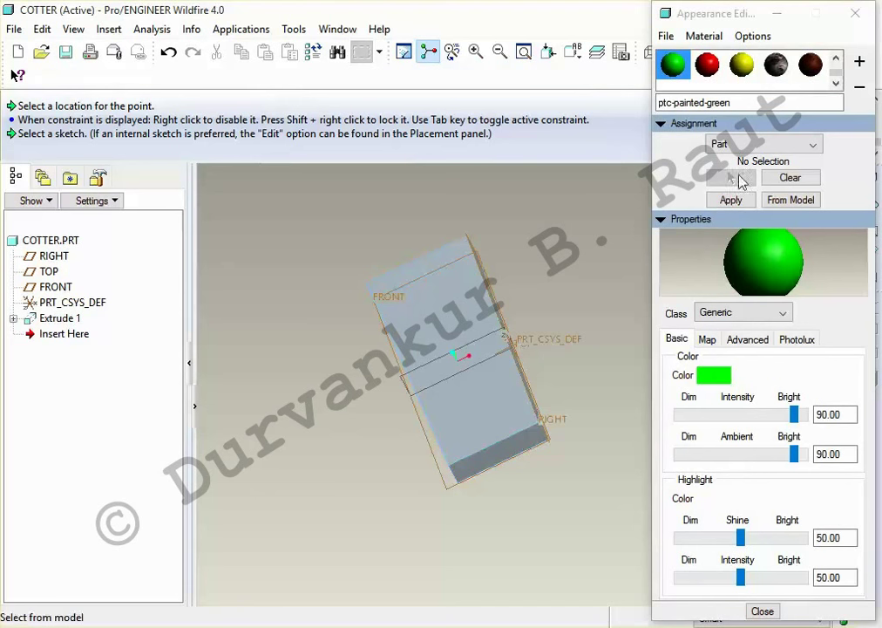
Paint the cotter's bottom face green
left_click(748, 145)
left_click(732, 173)
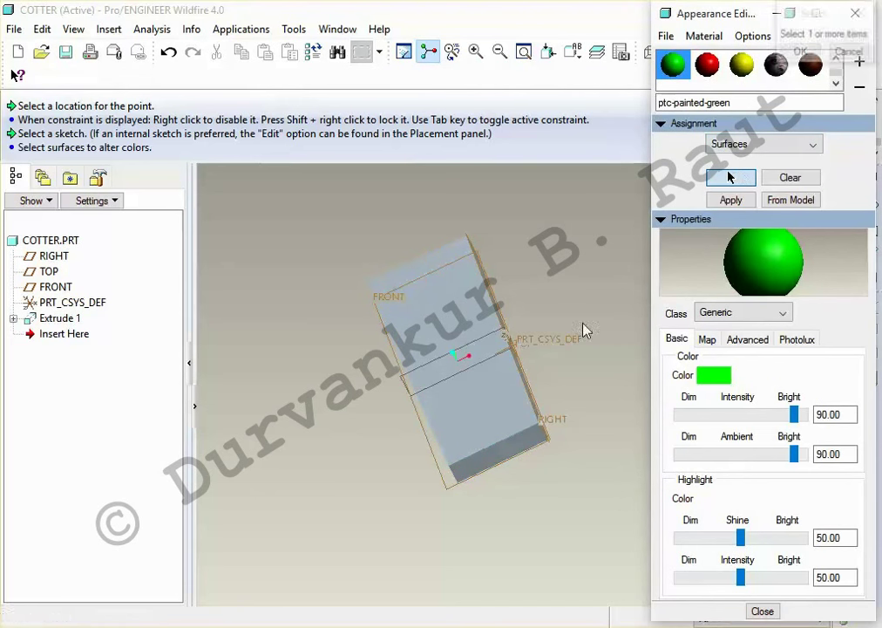
left_click(514, 449)
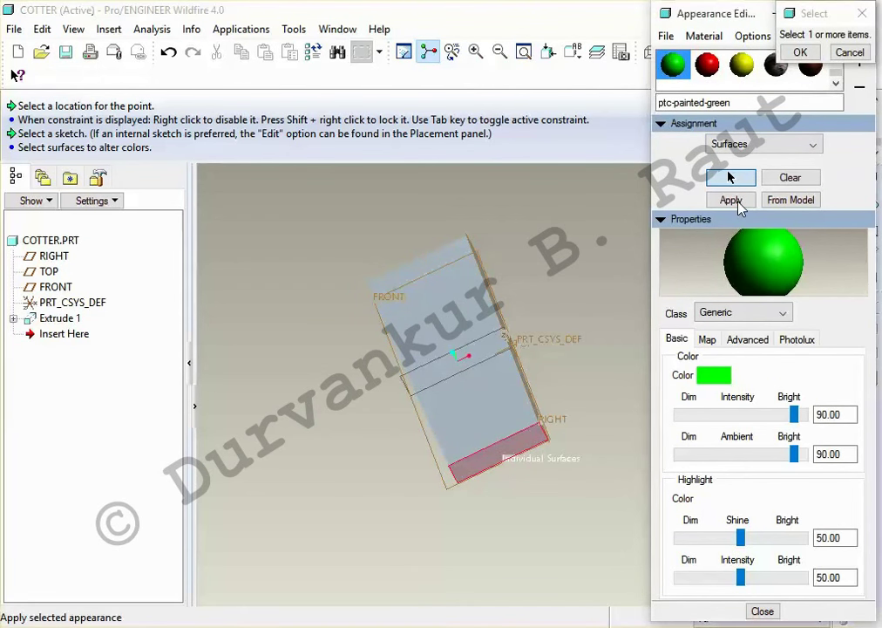
middle_click(745, 202)
left_click(731, 199)
Paint the cotter's top face red
middle_click_drag(493, 207, 543, 272)
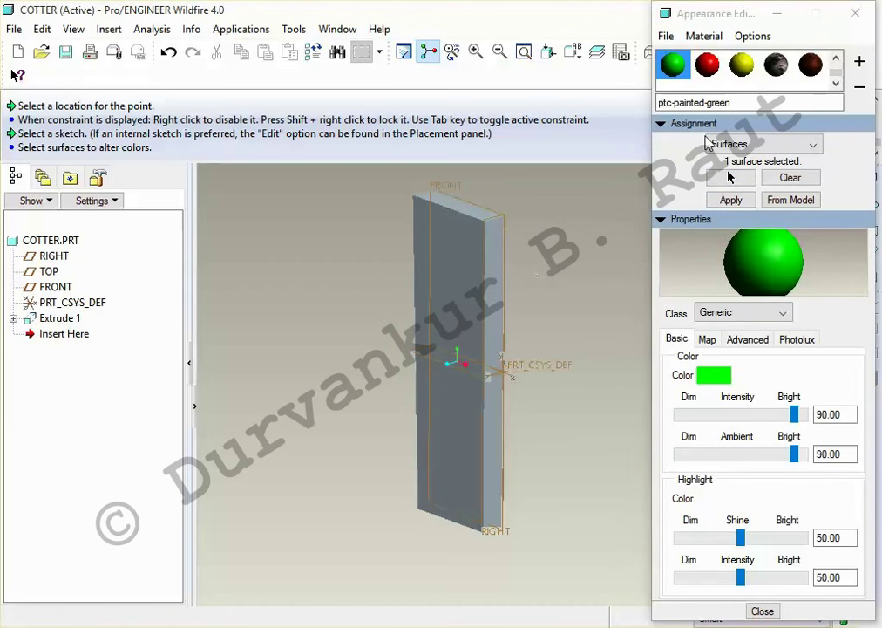
left_click(729, 177)
left_click(472, 212)
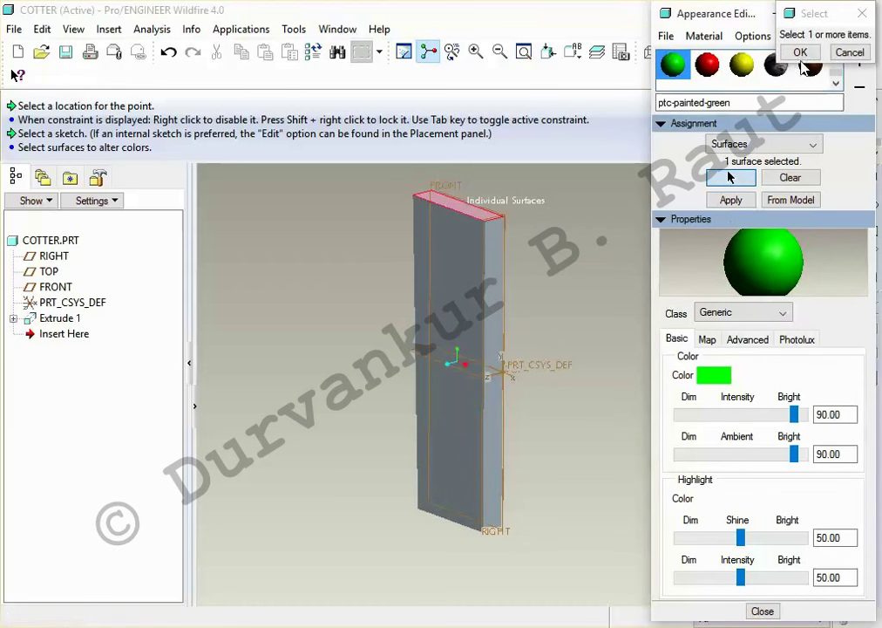
left_click(800, 53)
left_click(707, 64)
left_click(730, 200)
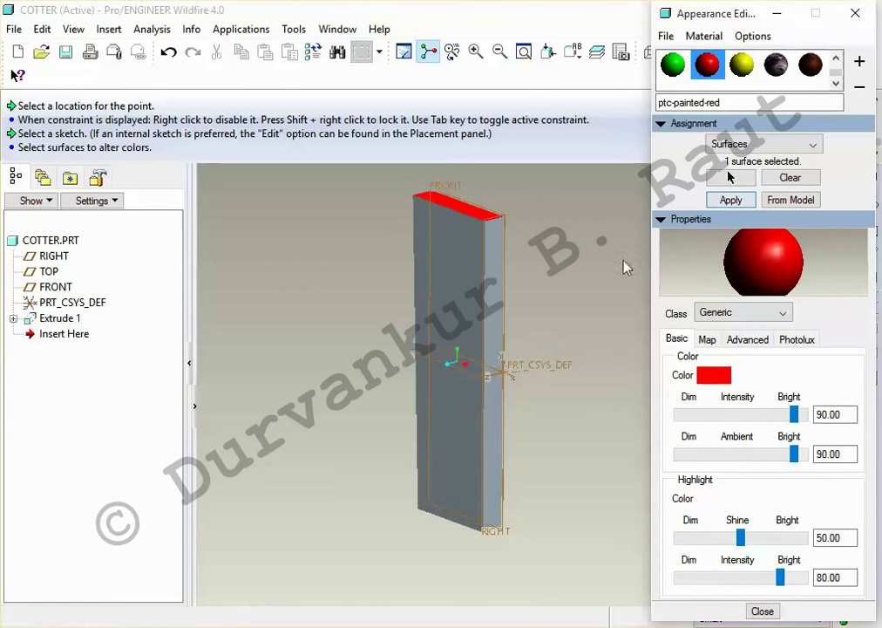
left_click(762, 610)
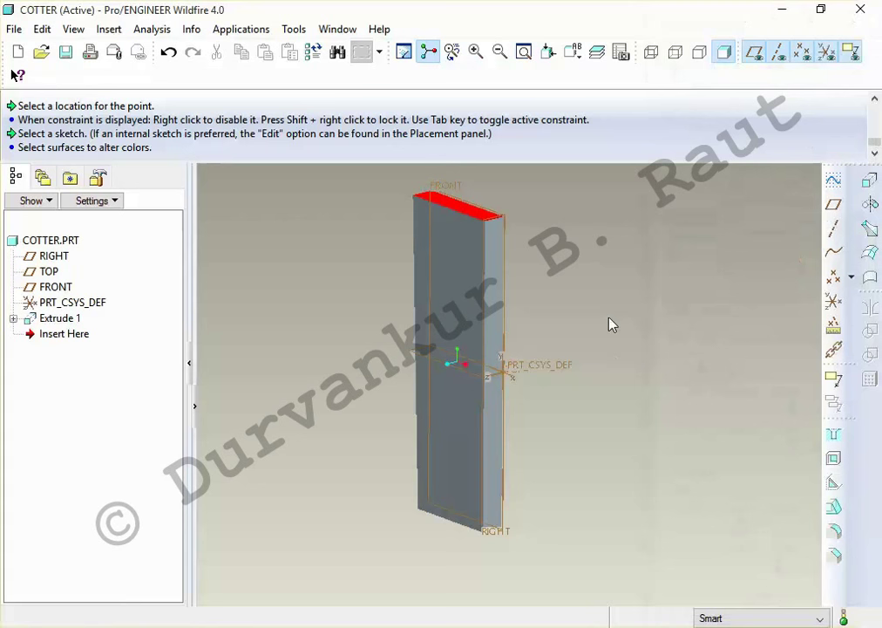
Save the COTTER part and close its window
middle_click_drag(611, 324, 613, 326)
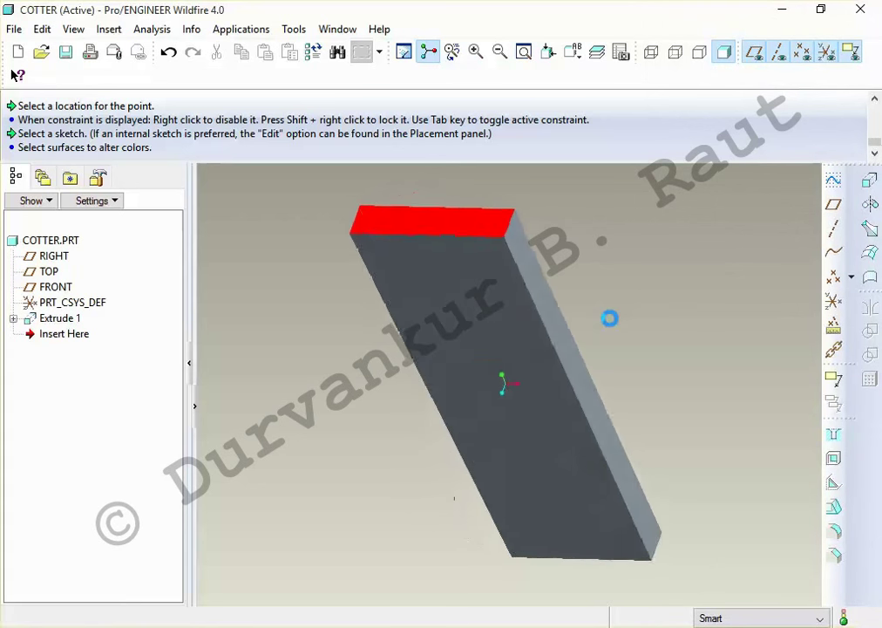
left_click(65, 53)
key("Return")
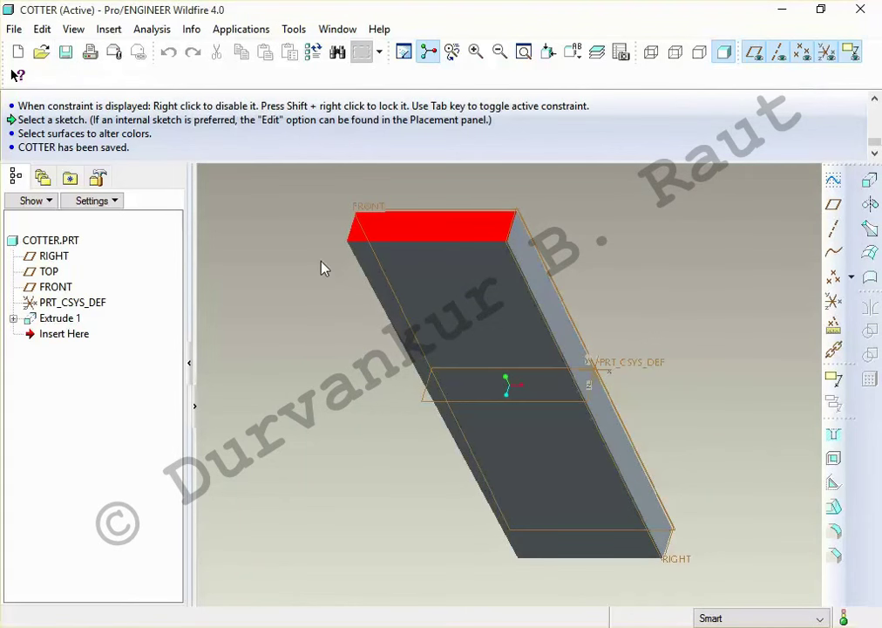
left_click(352, 33)
left_click(364, 87)
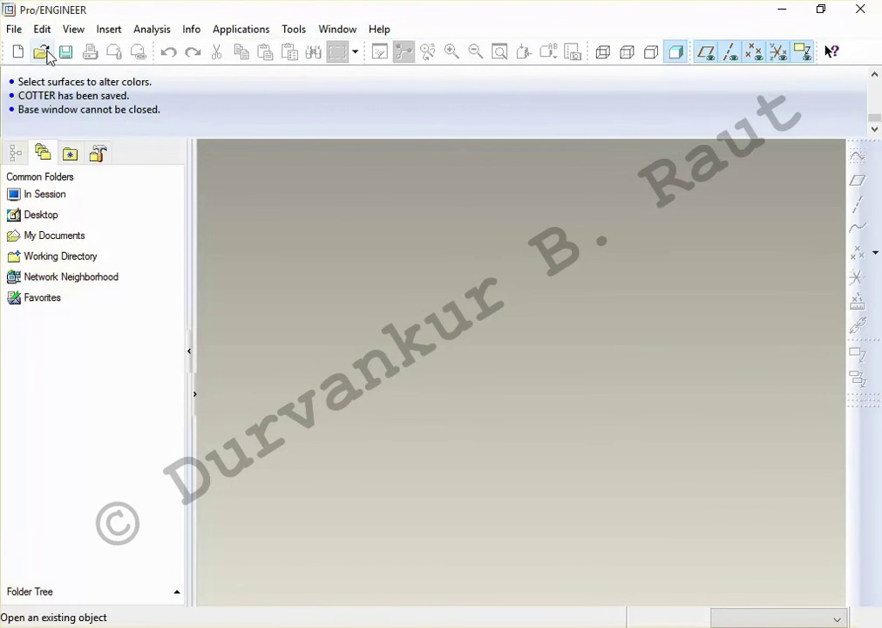
Start a new model file named cotter_joint
left_click(41, 52)
left_click(745, 155)
left_click(18, 51)
type("c")
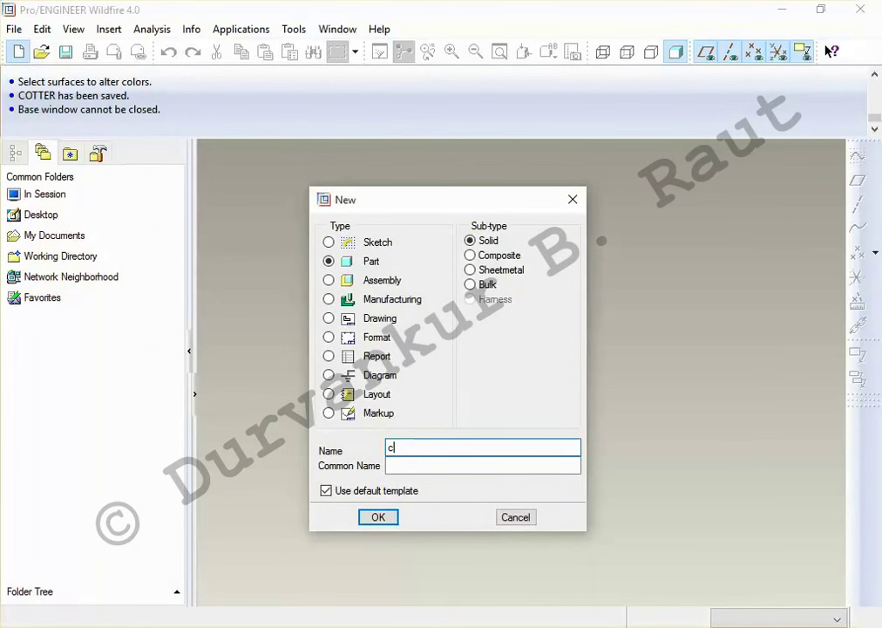
type("ooter")
key("BackSpace")
key("BackSpace")
key("BackSpace")
type("cot")
Make it an assembly from the mmns_asm_design template and bring up the component part files
left_click(334, 292)
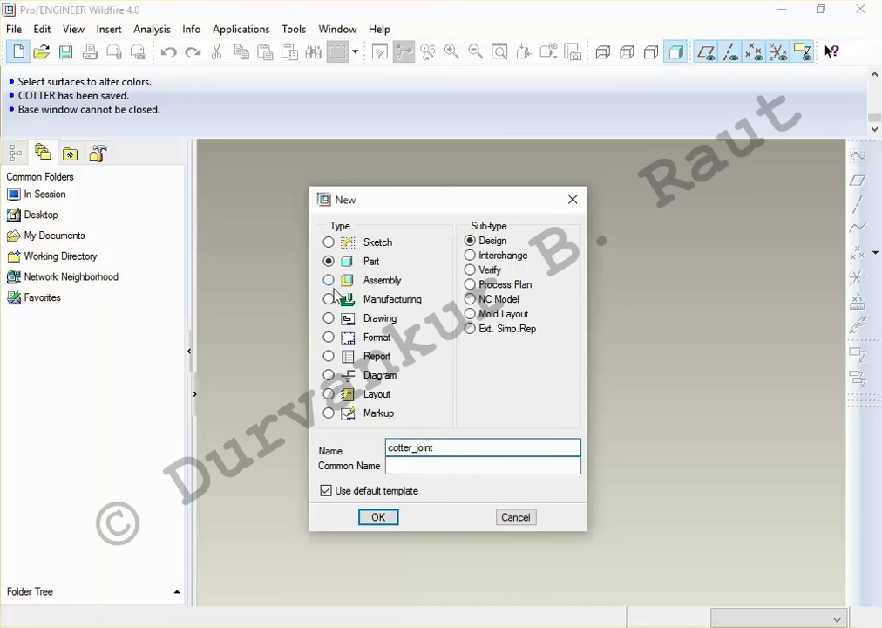
left_click(326, 491)
left_click(378, 517)
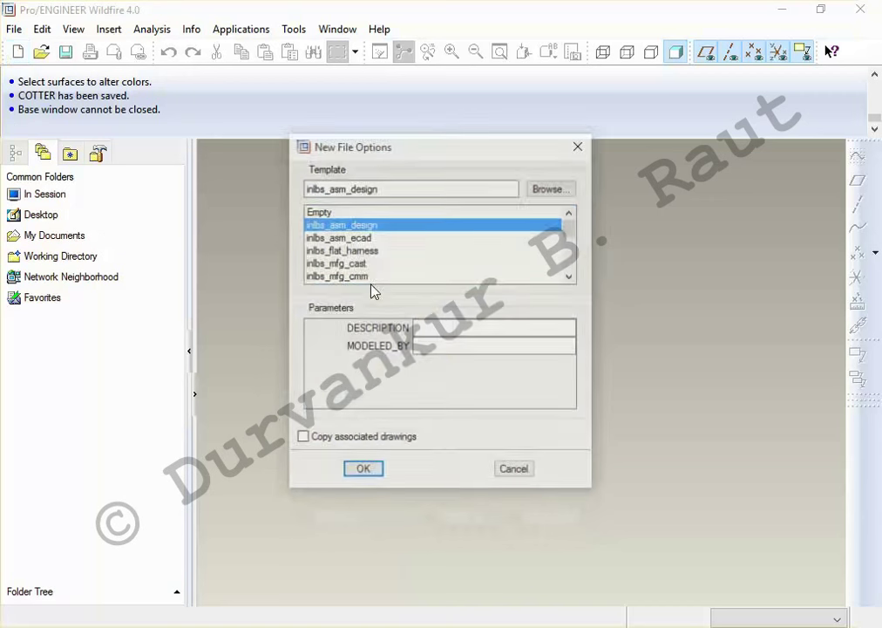
scroll(354, 269, "down", 2)
double_click(354, 268)
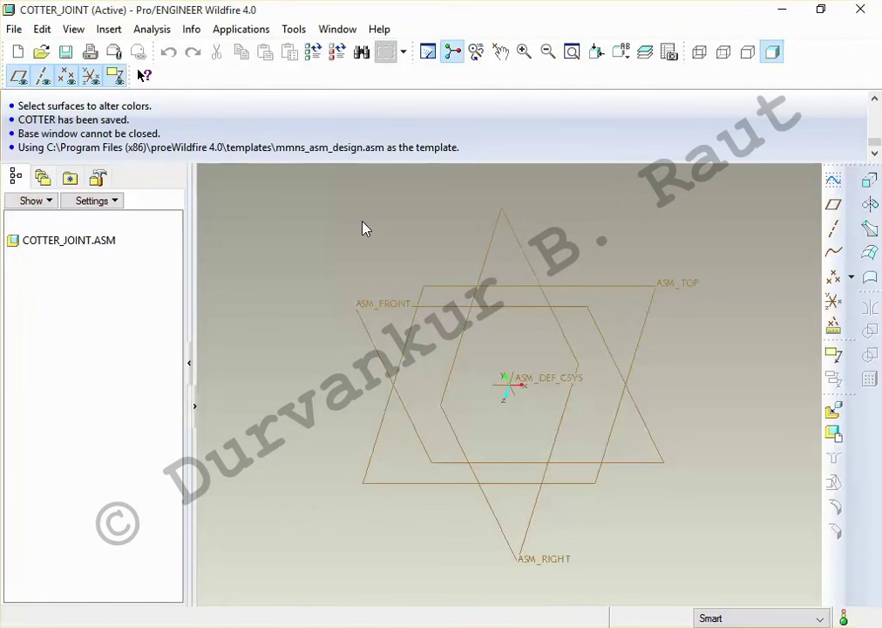
left_click(834, 410)
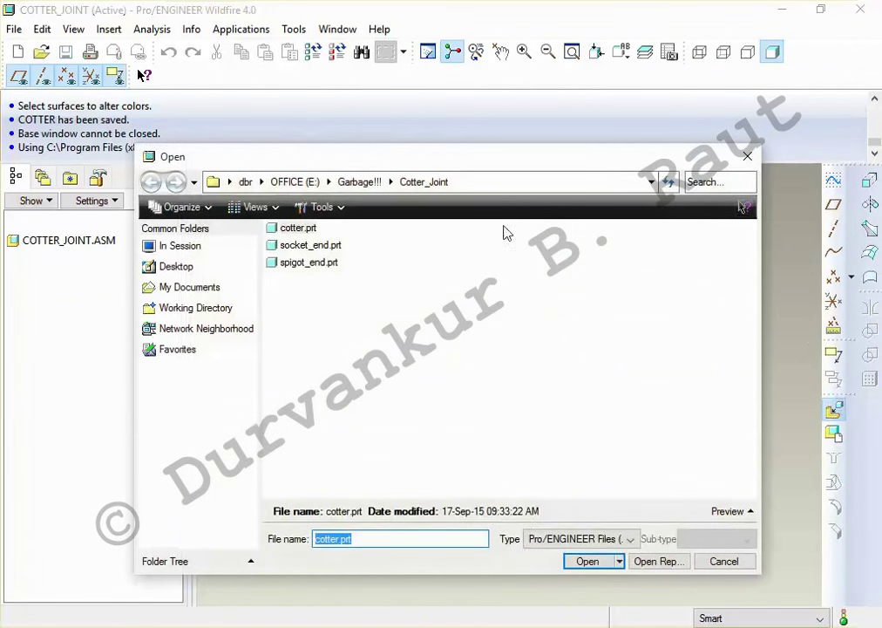
left_click(306, 262)
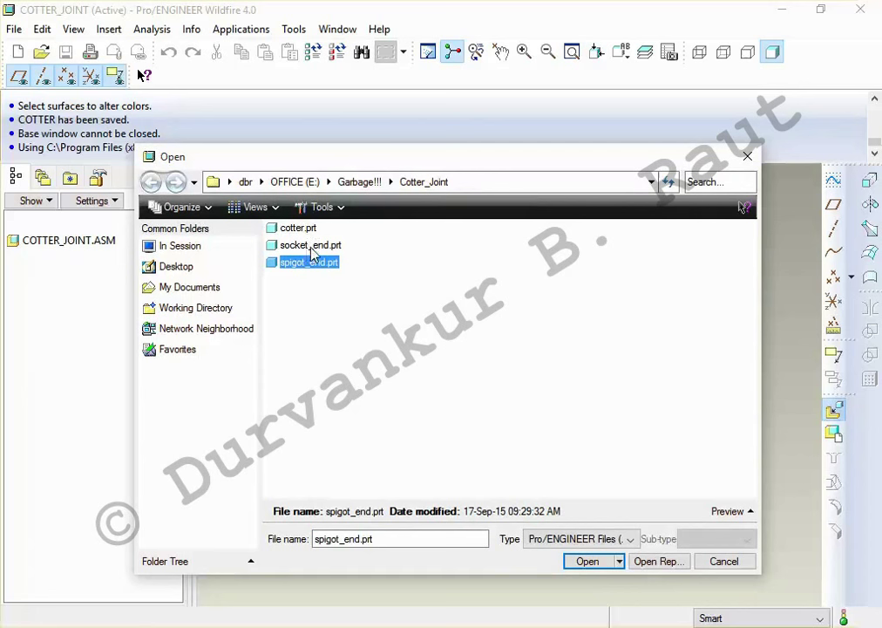
Place socket_end.prt in the assembly with the Default constraint
left_click(309, 247)
left_click(587, 560)
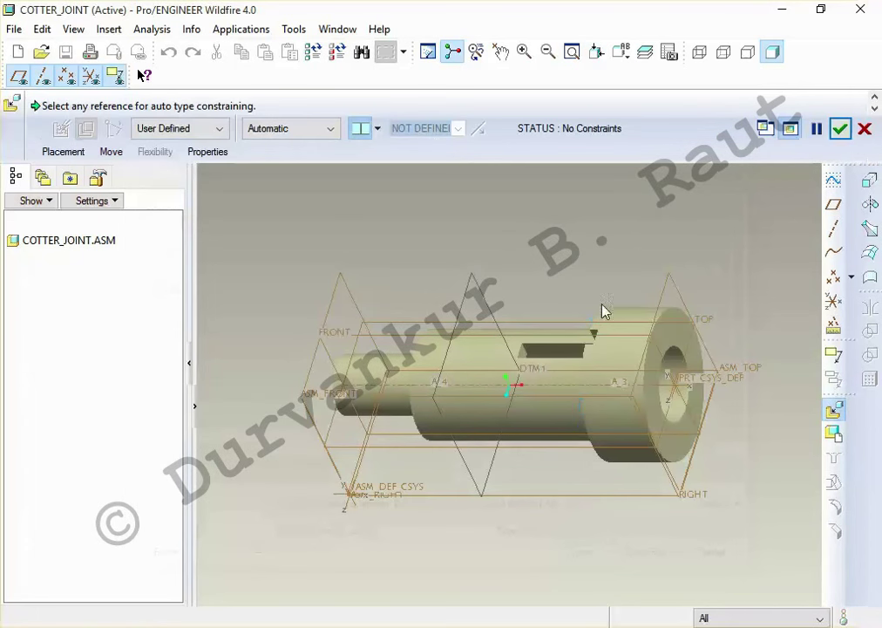
left_click(332, 129)
left_click(291, 302)
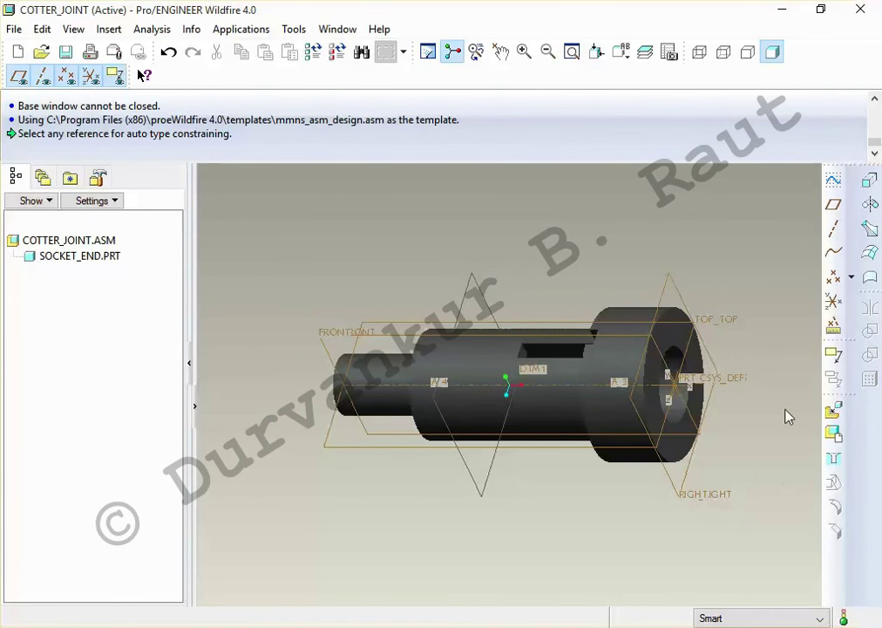
Add cotter.prt to the assembly, leaving it unconstrained for now
left_click(834, 410)
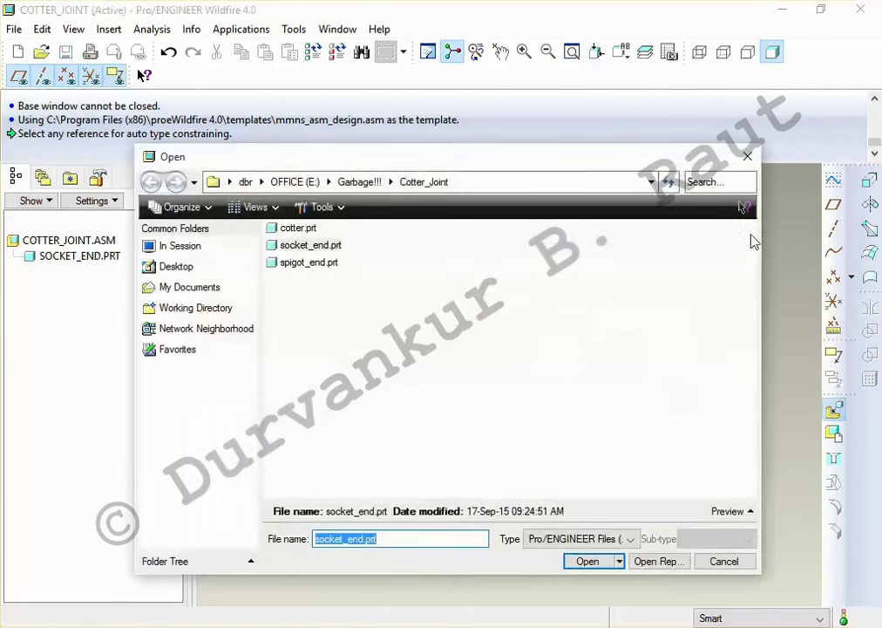
left_click(297, 229)
left_click(584, 560)
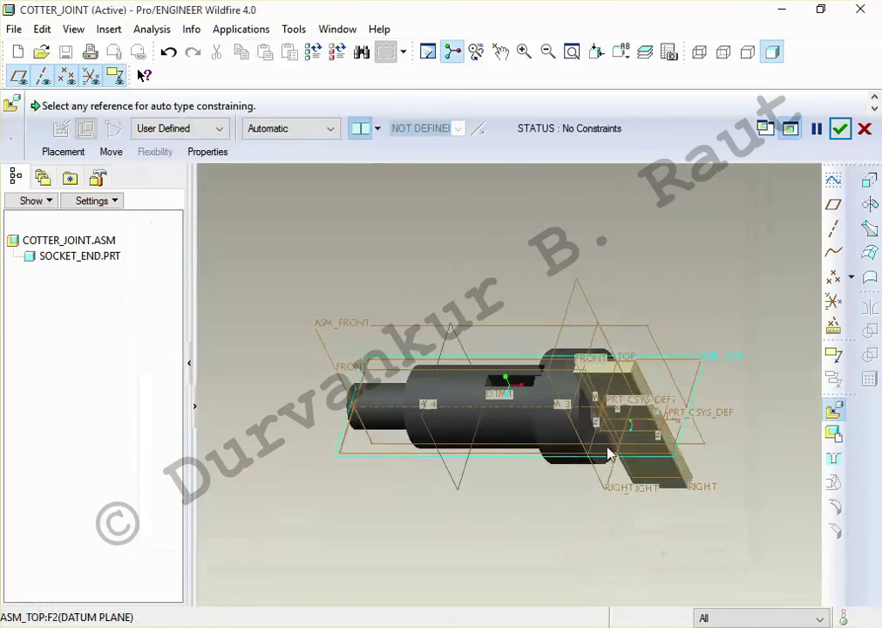
scroll(691, 526, "up", 2)
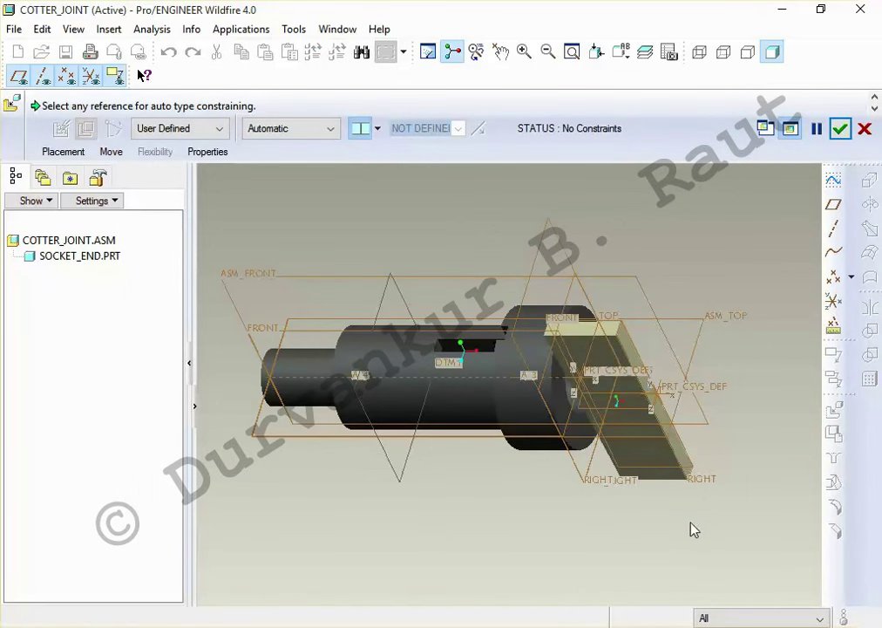
middle_click(691, 525)
Edit the cotter's definition and show its placement constraints
right_click(55, 273)
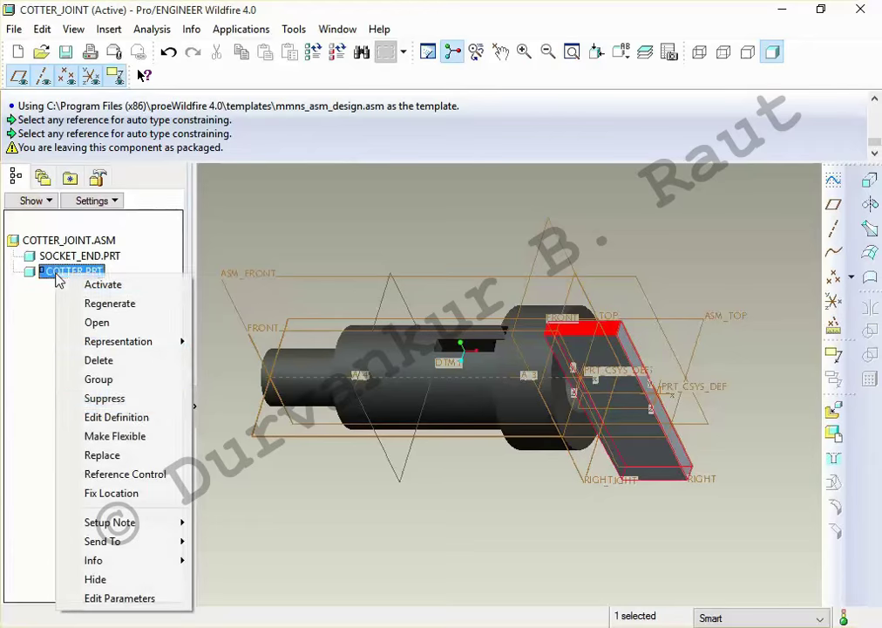
left_click(128, 417)
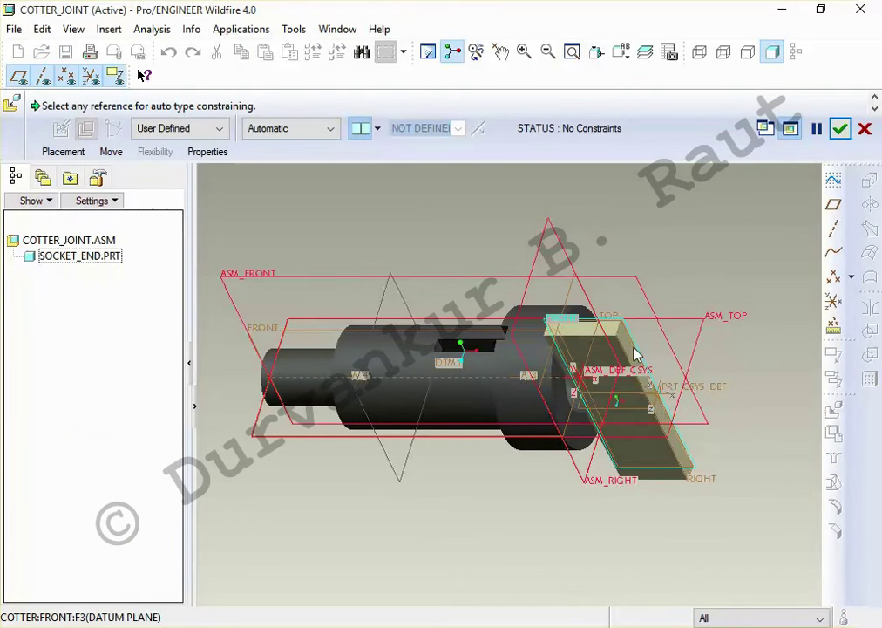
scroll(633, 353, "up", 2)
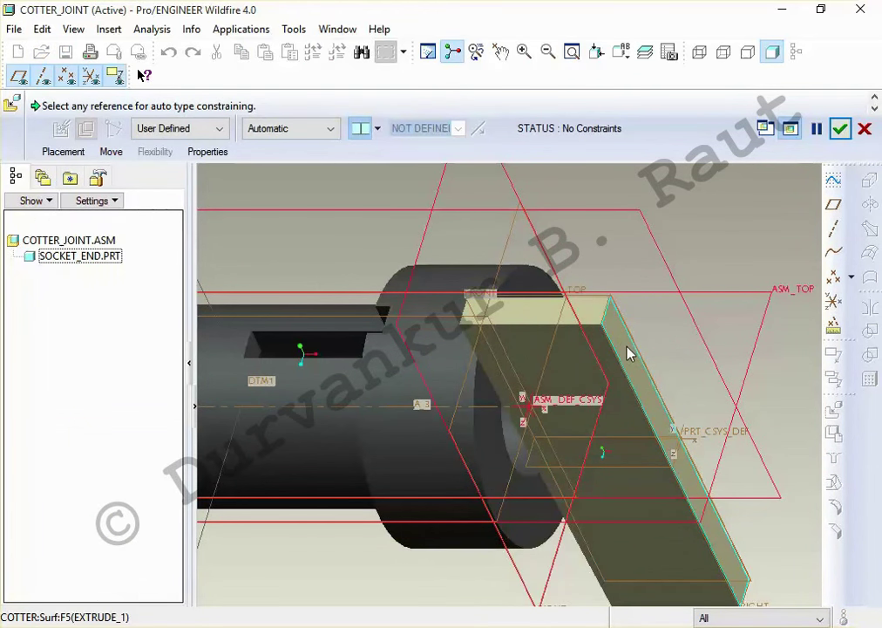
key("alt+Tab")
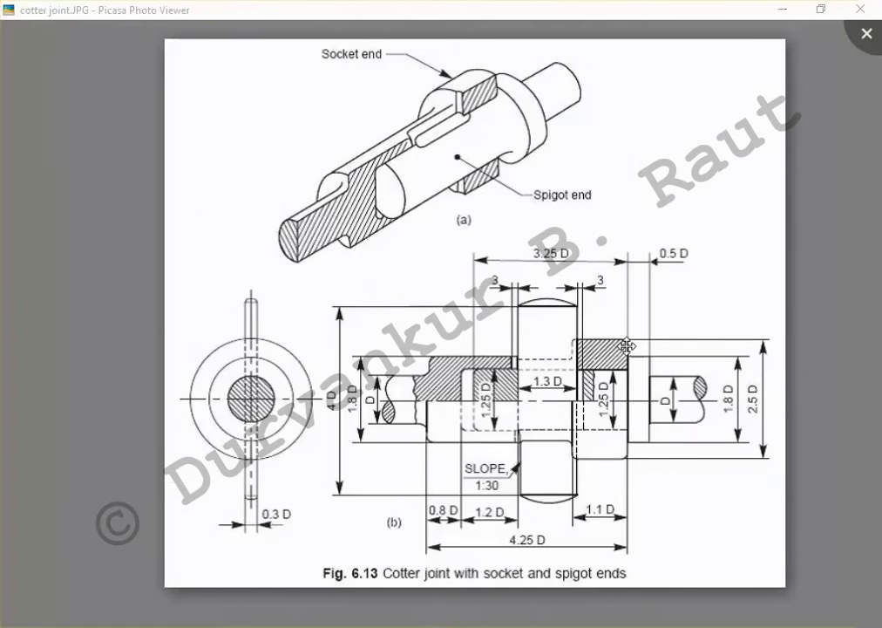
key("alt+Tab")
left_click(62, 152)
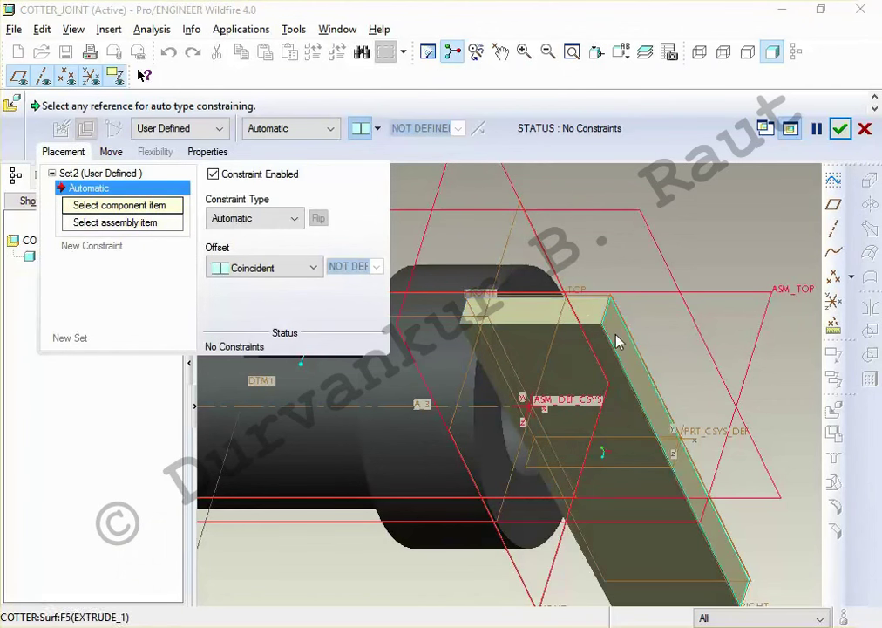
Mate a cotter face to a socket end surface with a coincident offset
left_click(702, 447)
scroll(653, 450, "up", 5)
scroll(641, 446, "down", 5)
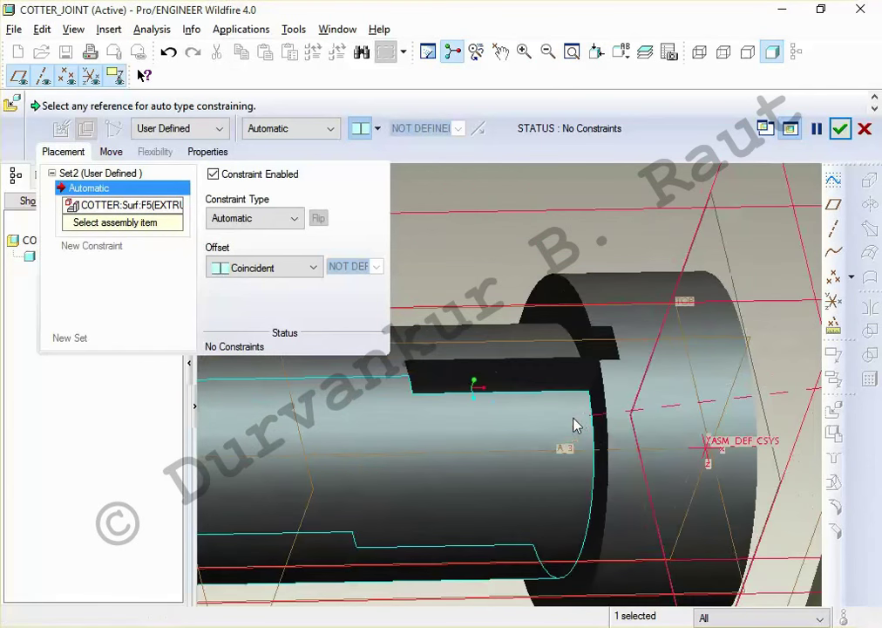
left_click(611, 350)
scroll(589, 450, "up", 5)
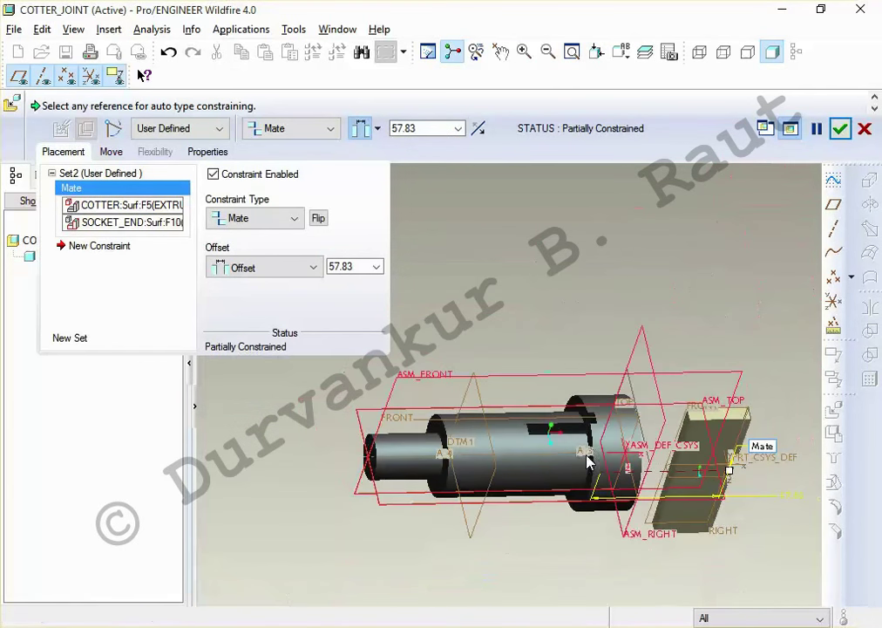
left_click(377, 128)
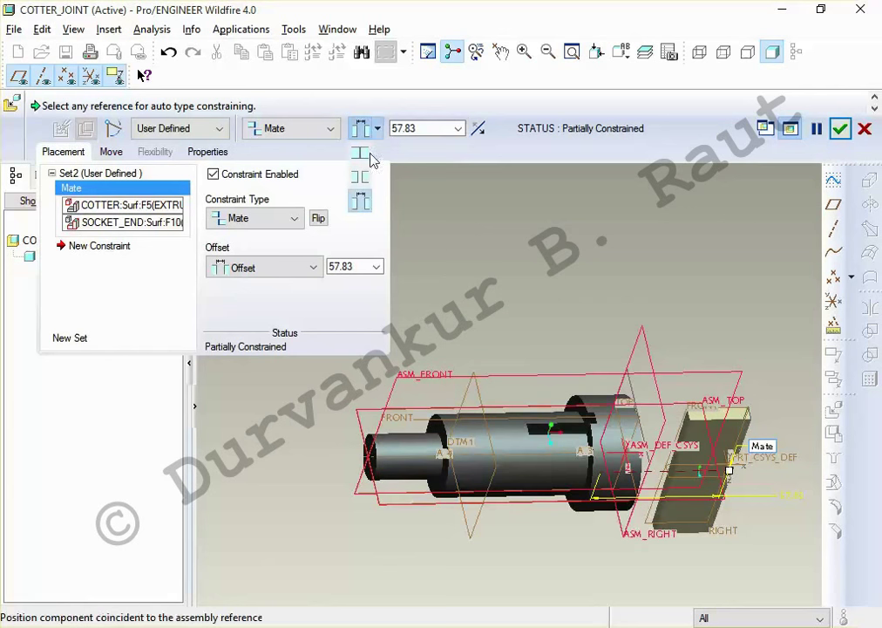
left_click(364, 155)
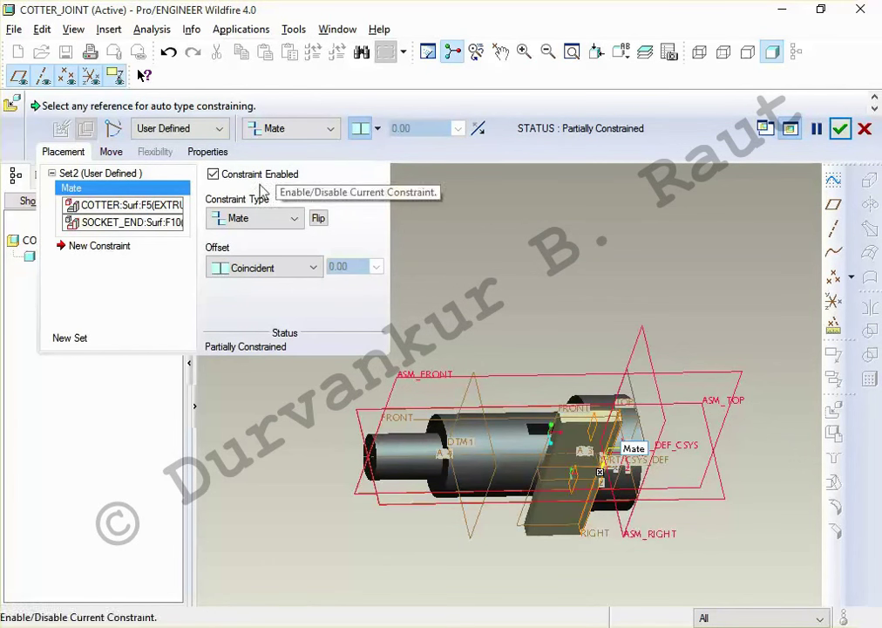
Add a second Mate between the cotter face and the socket slot face
left_click(144, 243)
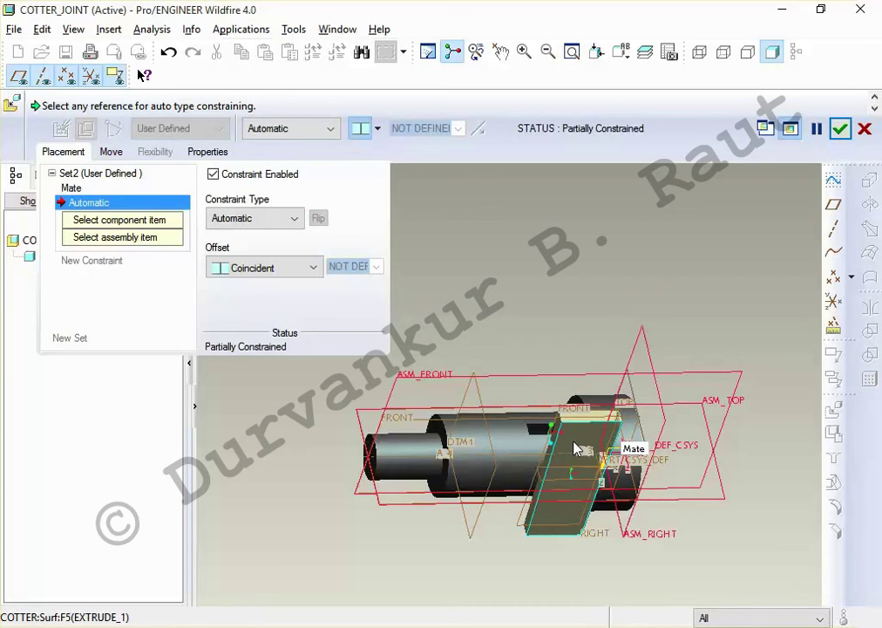
scroll(541, 545, "up", 5)
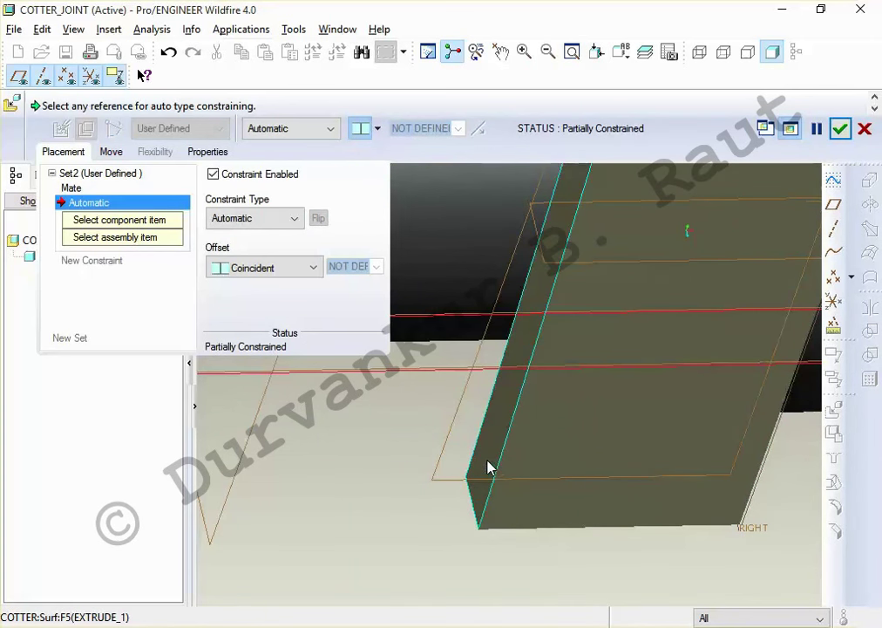
scroll(488, 468, "down", 5)
middle_click_drag(489, 468, 418, 502)
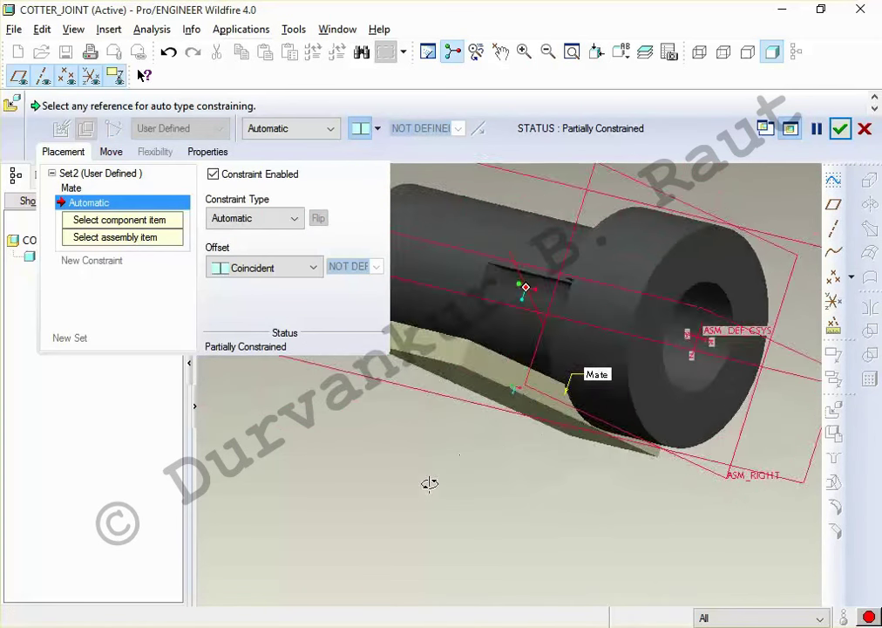
left_click(502, 344)
middle_click_drag(502, 345, 551, 299)
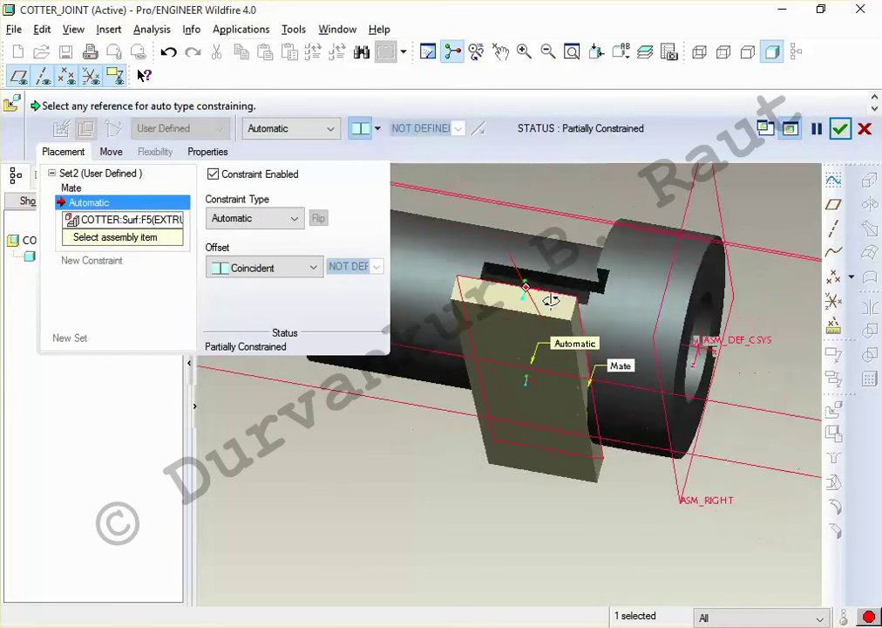
scroll(558, 283, "up", 3)
left_click(565, 274)
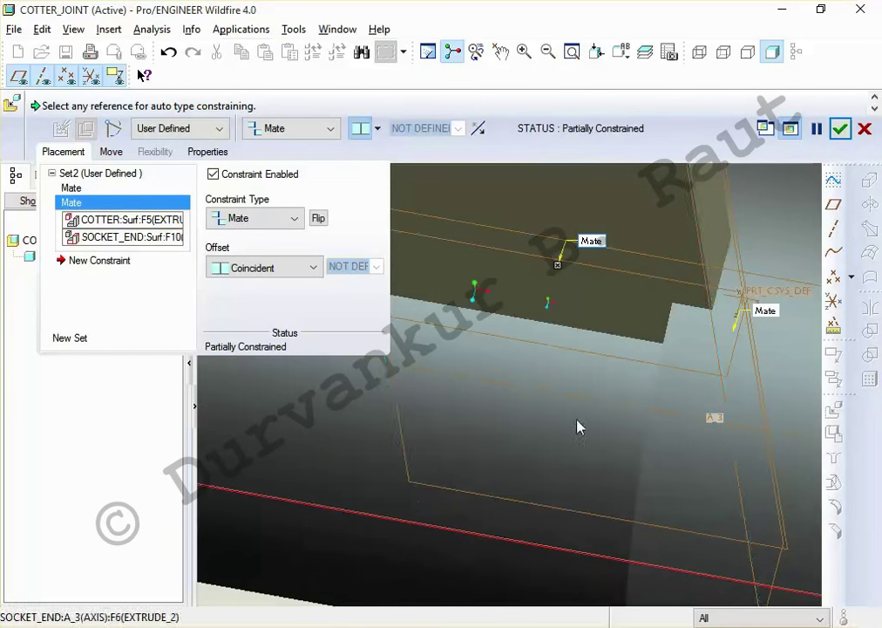
scroll(571, 311, "down", 3)
mouse_move(583, 491)
middle_mouse_down()
mouse_move(605, 367)
mouse_move(607, 373)
middle_mouse_up()
key("ctrl+d")
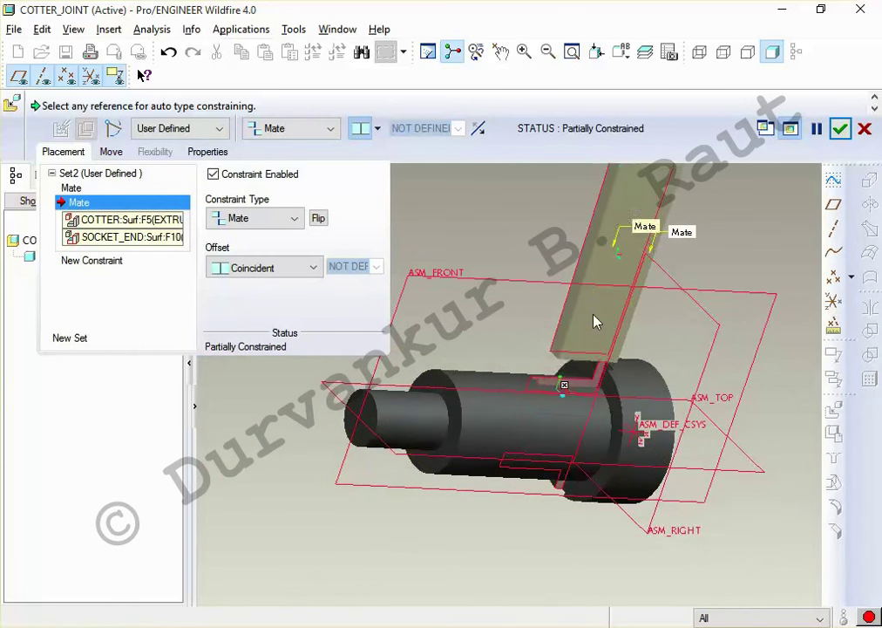
Align the cotter's TOP plane coincident with ASM_TOP and finish the placement
left_click(112, 259)
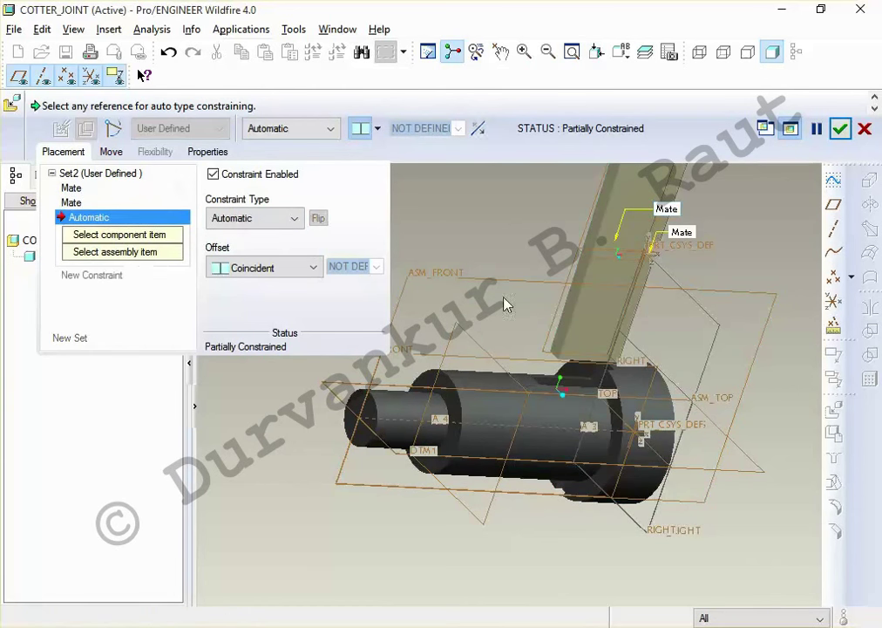
scroll(598, 275, "up", 3)
left_click(540, 214)
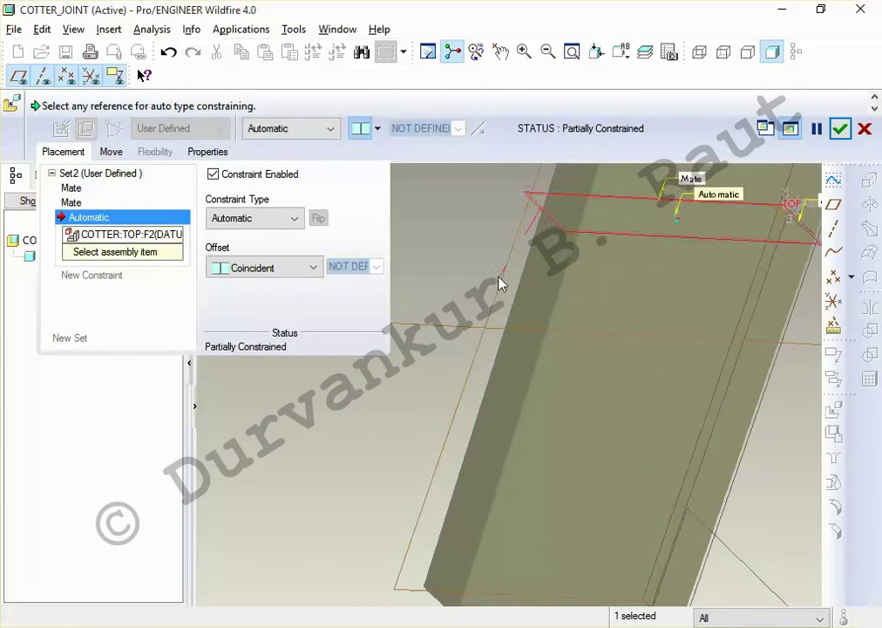
scroll(499, 281, "down", 3)
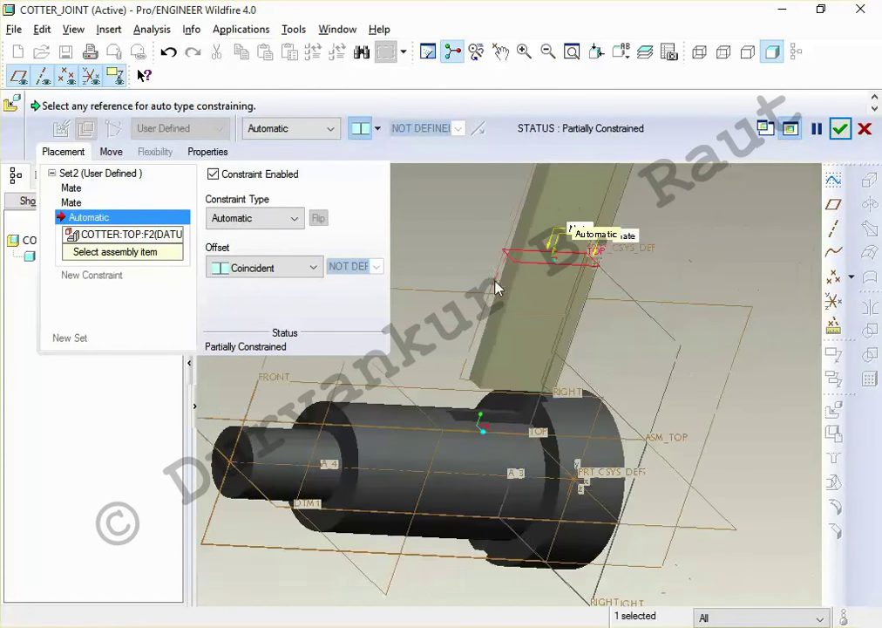
left_click(722, 531)
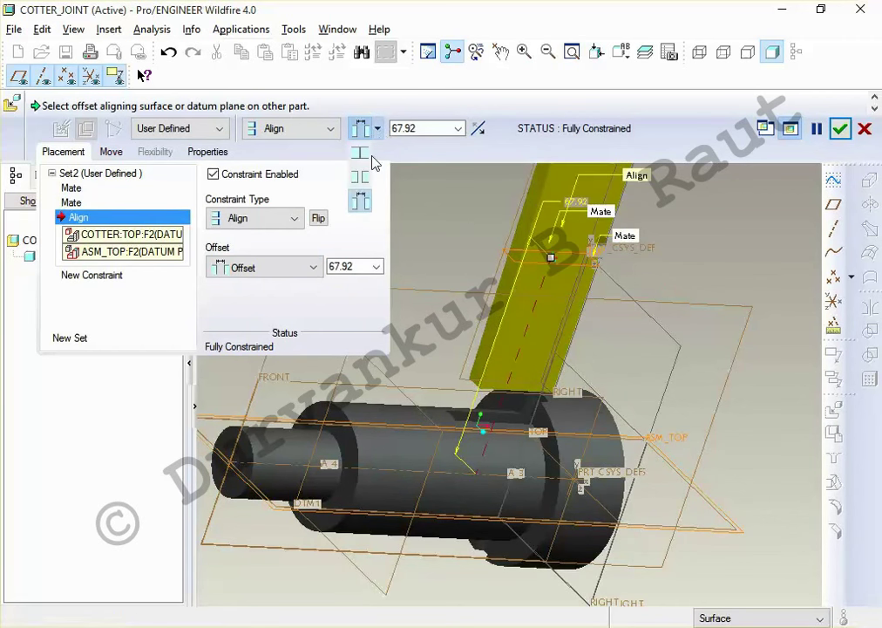
left_click(361, 176)
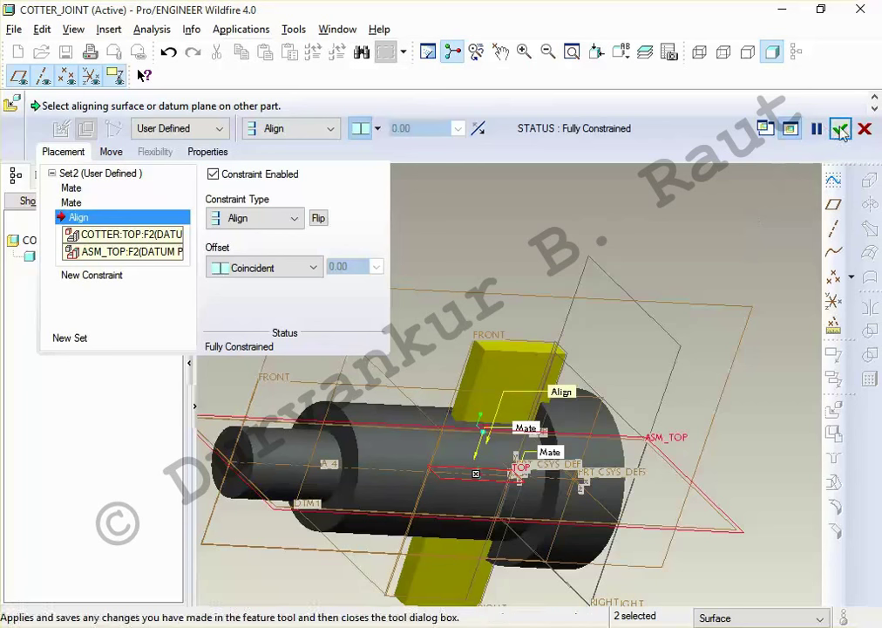
left_click(839, 128)
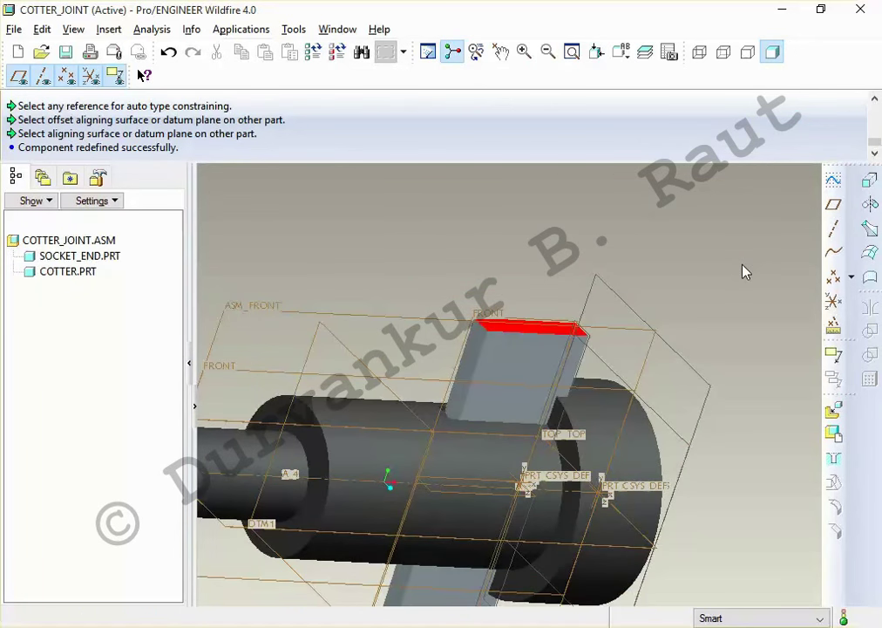
Bring in spigot_end.prt and Insert its shaft into the socket bore
key("ctrl+d")
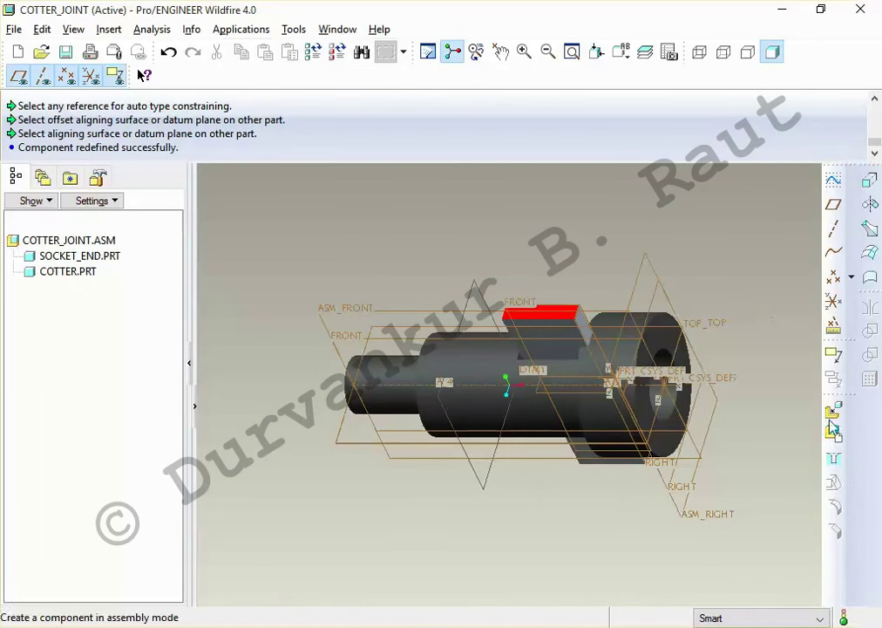
left_click(833, 410)
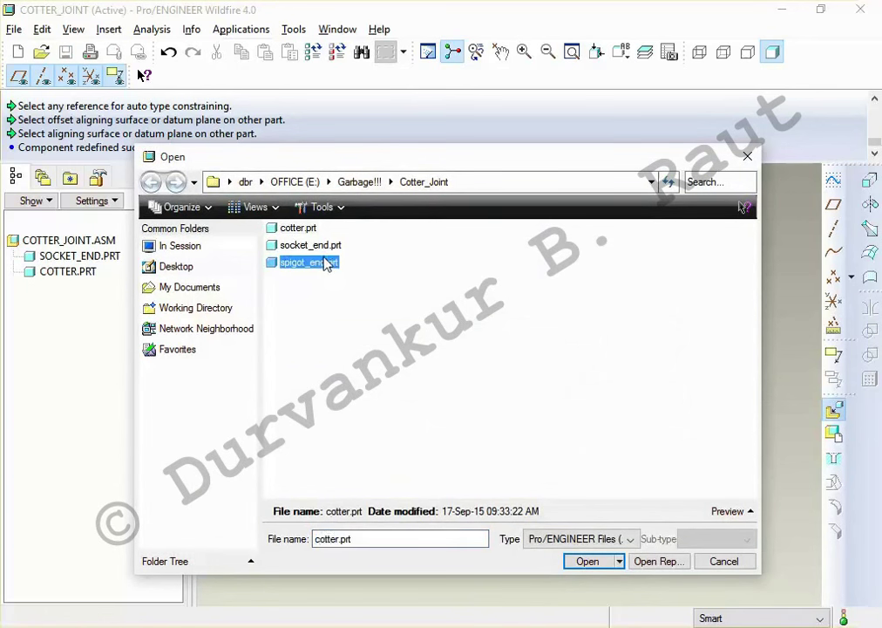
left_click(587, 561)
scroll(592, 460, "up", 5)
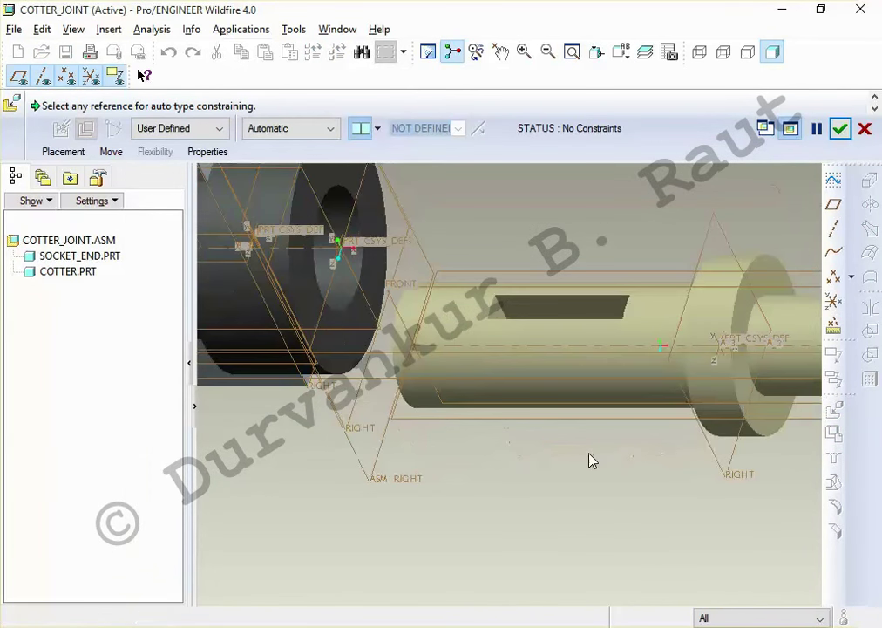
scroll(596, 451, "down", 4)
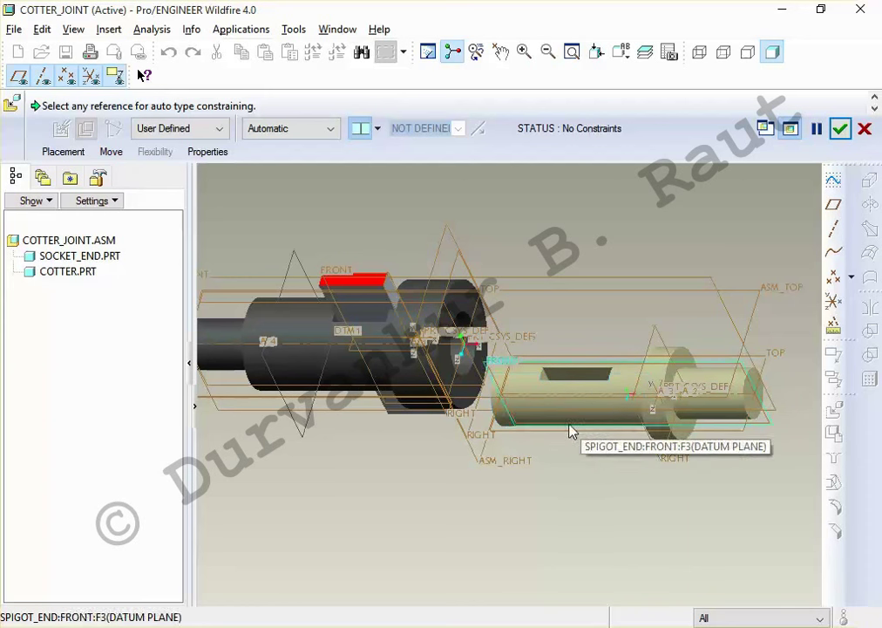
left_click(524, 388)
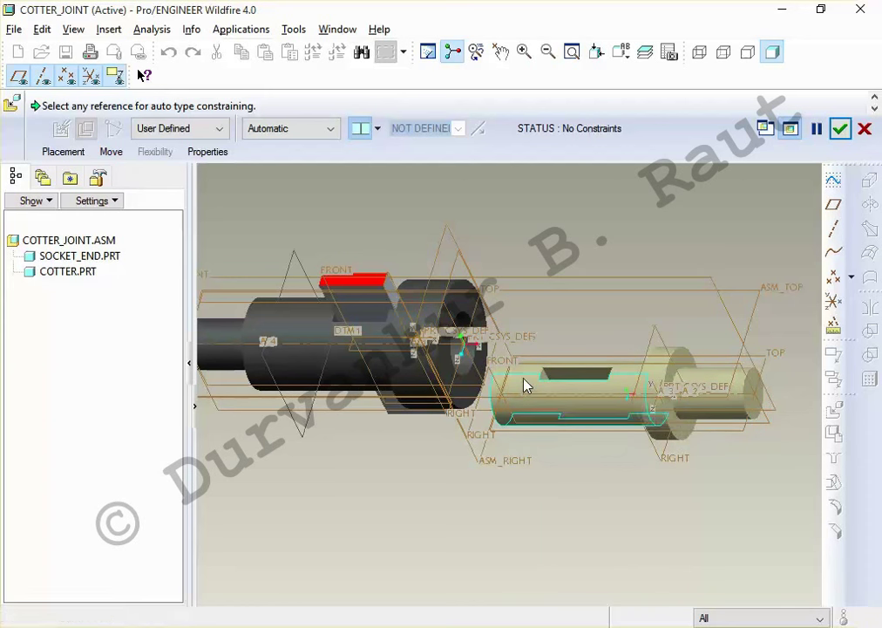
left_click(475, 355)
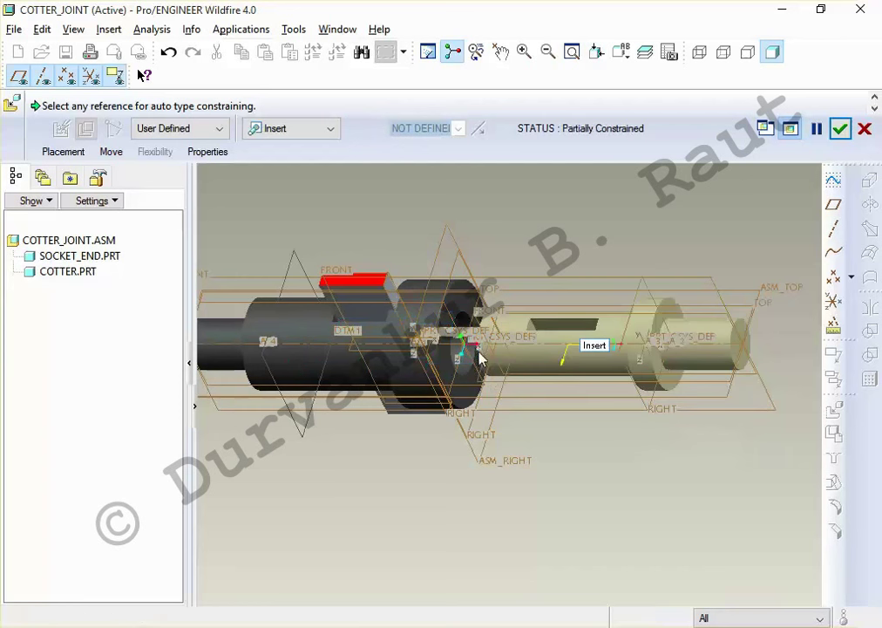
Mate the spigot's shoulder face coincident with the socket end face
left_click(67, 153)
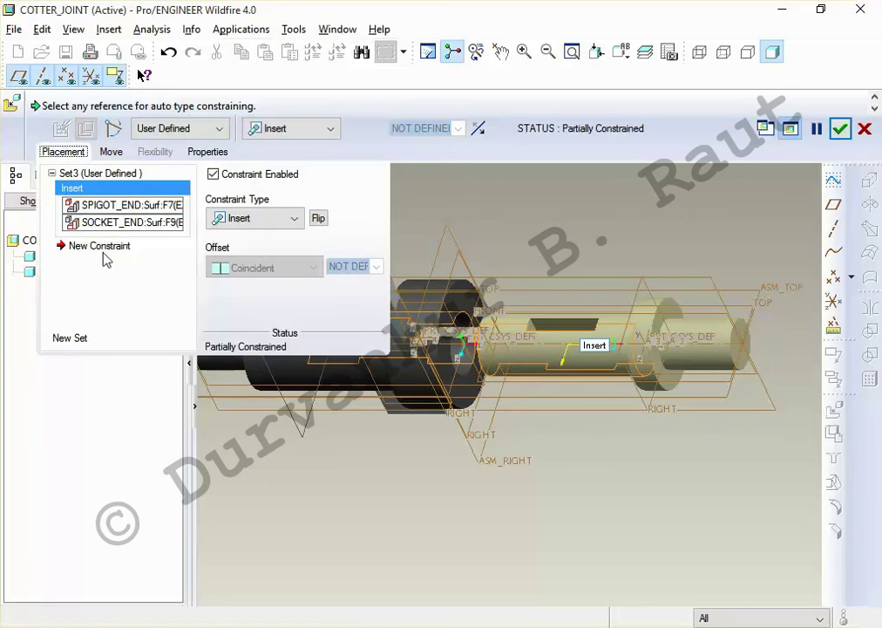
left_click(103, 248)
mouse_move(567, 331)
middle_mouse_down()
mouse_move(640, 252)
mouse_move(613, 316)
middle_mouse_up()
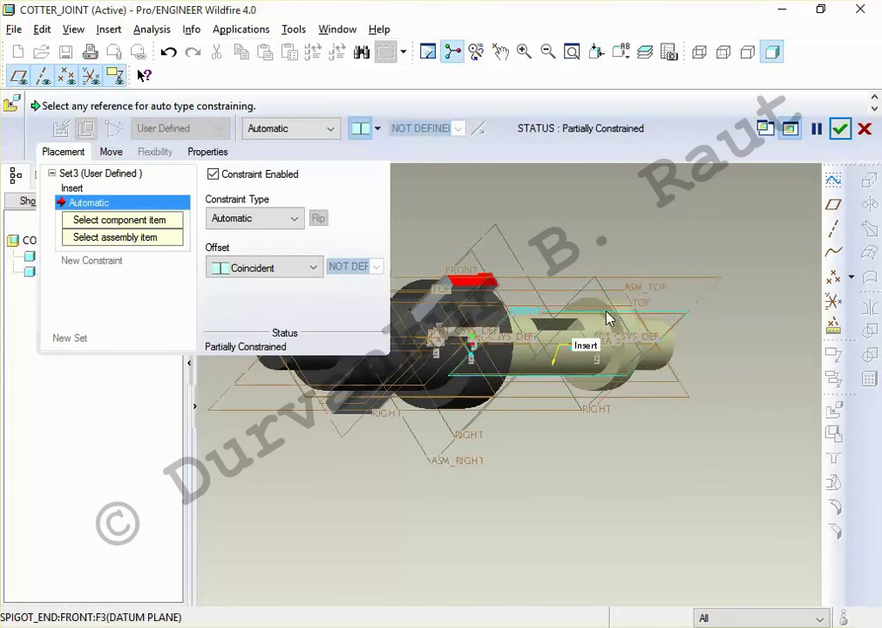
scroll(600, 319, "up", 5)
left_click(576, 290)
scroll(655, 340, "down", 5)
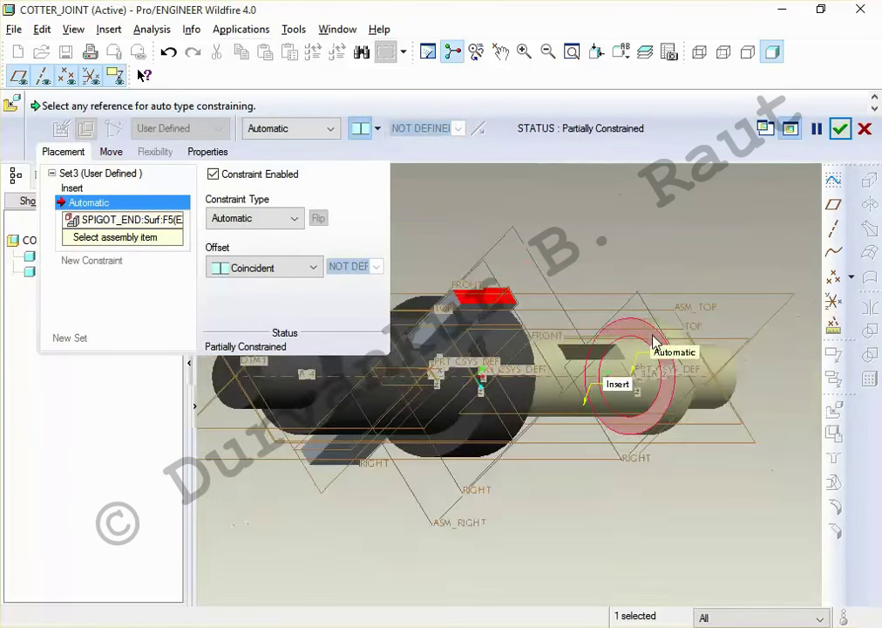
middle_click_drag(656, 358, 514, 315)
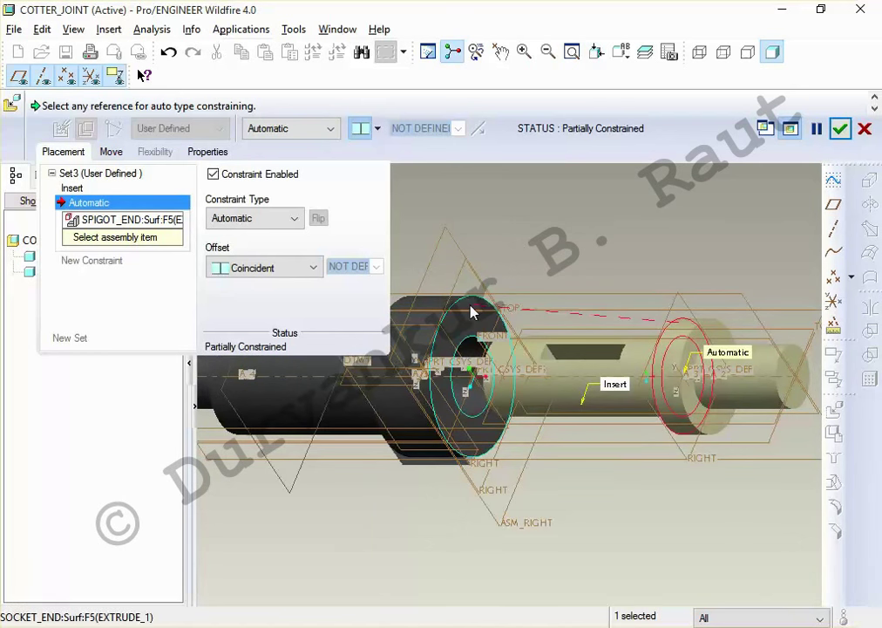
left_click(472, 310)
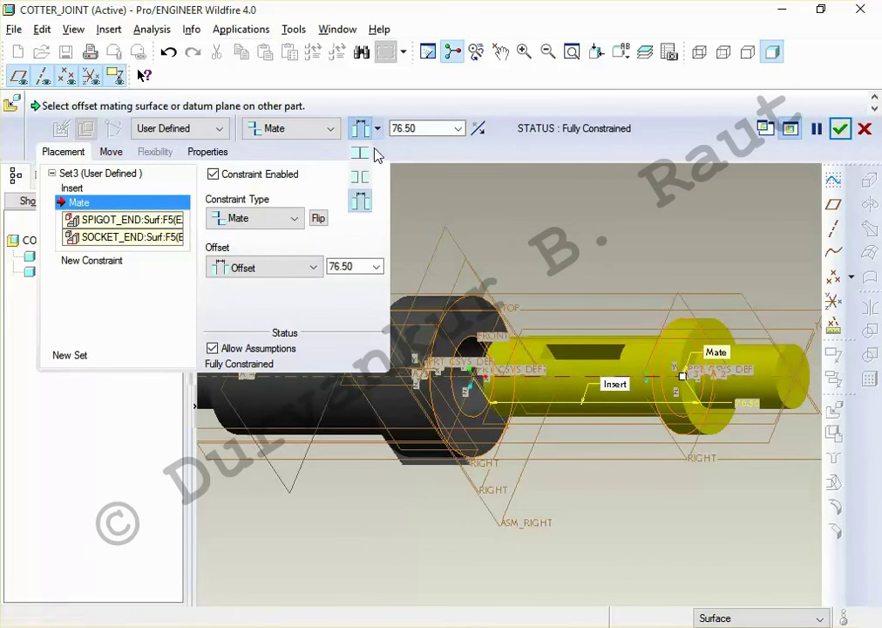
left_click(362, 157)
Inspect the seated spigot from several angles and confirm its placement
mouse_move(650, 254)
middle_mouse_down()
mouse_move(640, 269)
mouse_move(599, 258)
middle_mouse_up()
scroll(557, 300, "up", 2)
scroll(488, 356, "up", 5)
scroll(488, 356, "down", 5)
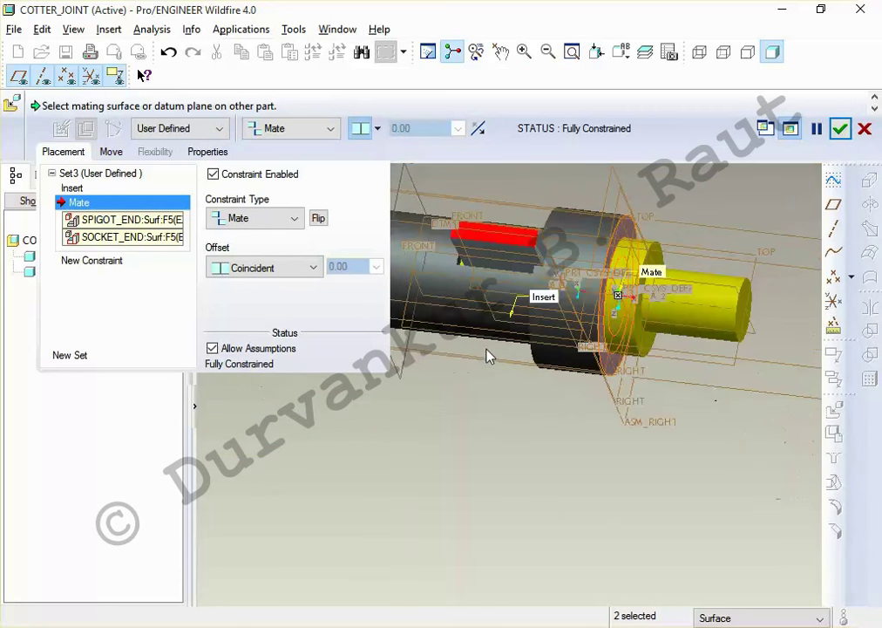
mouse_move(488, 355)
middle_mouse_down()
mouse_move(492, 330)
mouse_move(502, 374)
mouse_move(493, 304)
middle_mouse_up()
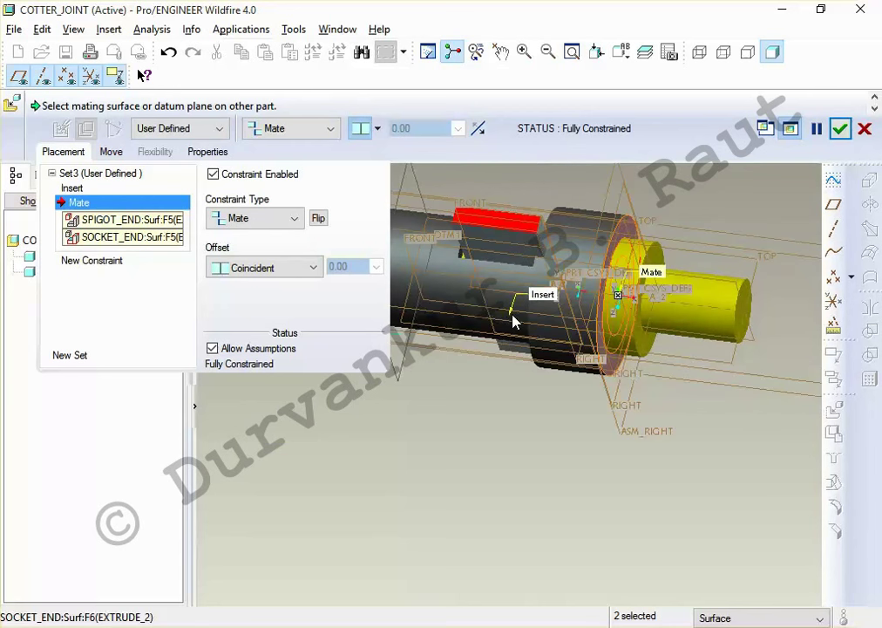
scroll(506, 238, "up", 2)
scroll(473, 310, "up", 3)
mouse_move(473, 310)
middle_mouse_down()
mouse_move(508, 299)
mouse_move(516, 326)
mouse_move(502, 324)
middle_mouse_up()
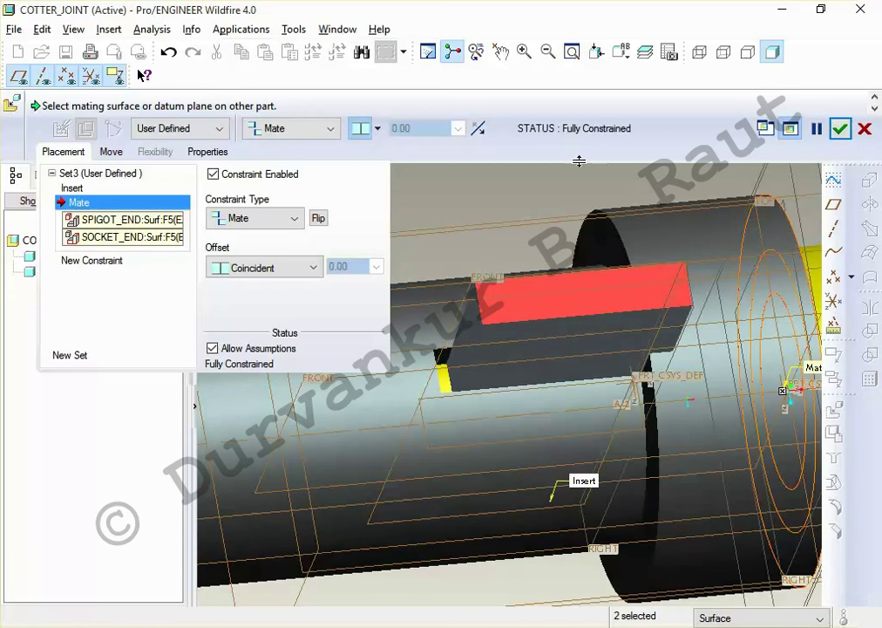
middle_click(577, 191)
key("ctrl+d")
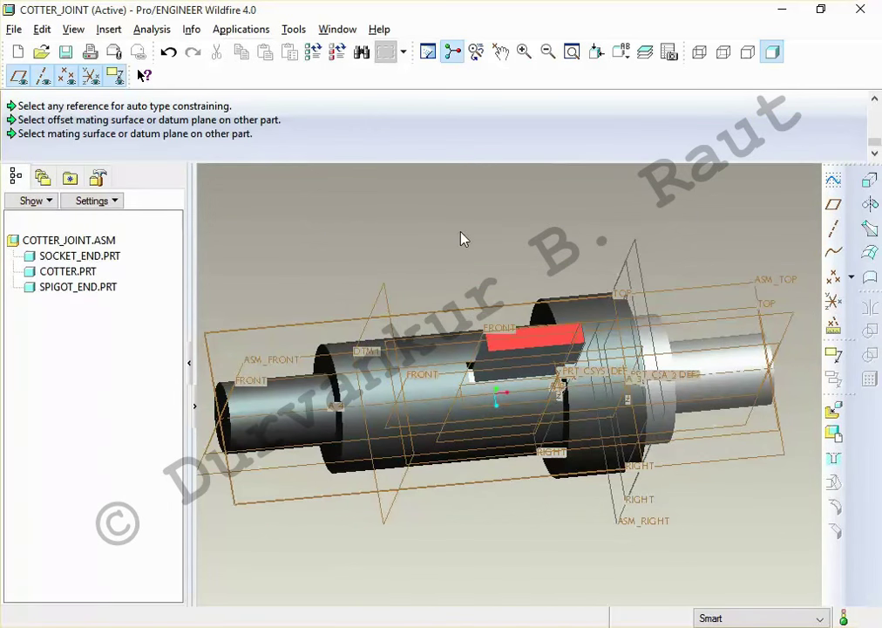
Hide the socket end and turn the assembly to a side view
right_click(74, 256)
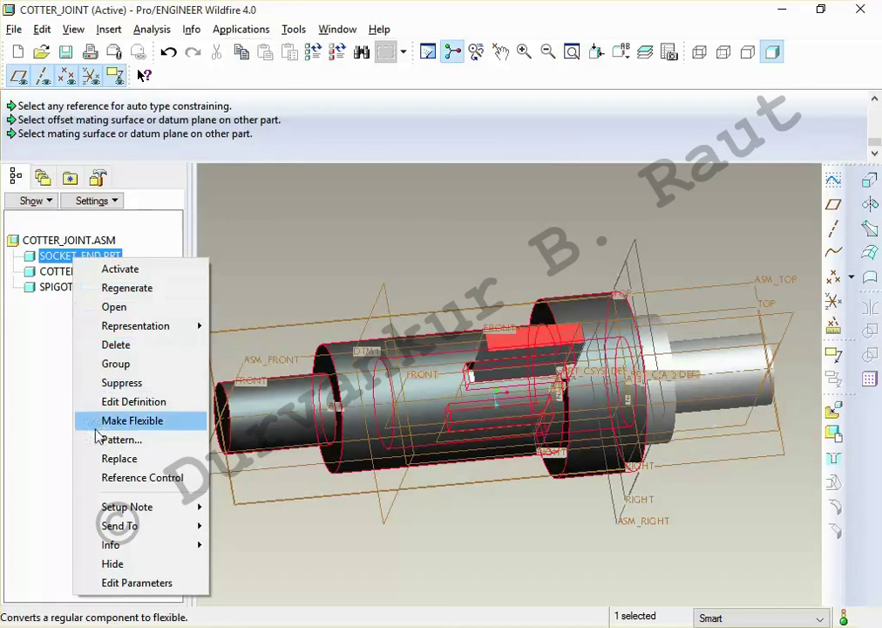
left_click(98, 563)
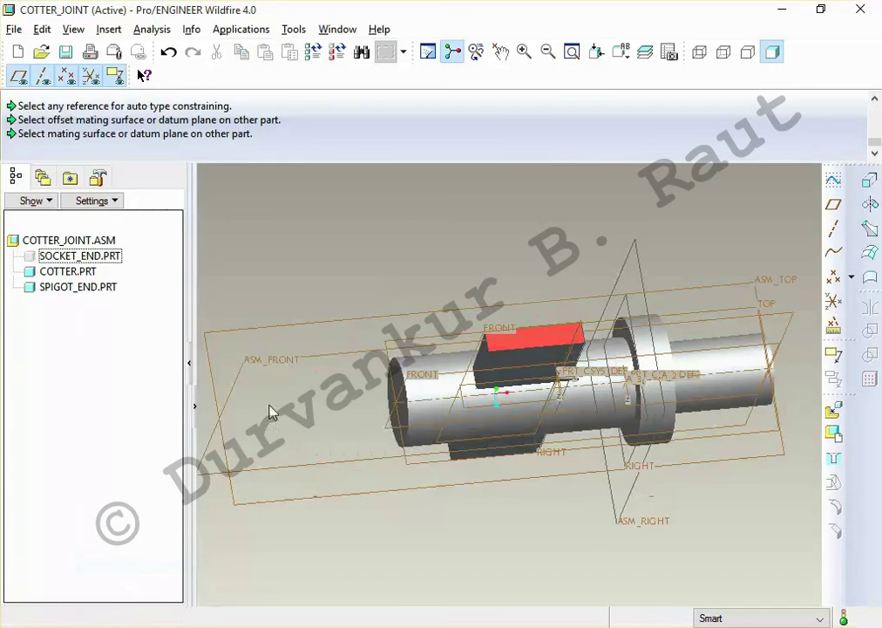
mouse_move(371, 301)
middle_mouse_down()
mouse_move(423, 339)
mouse_move(423, 310)
middle_mouse_up()
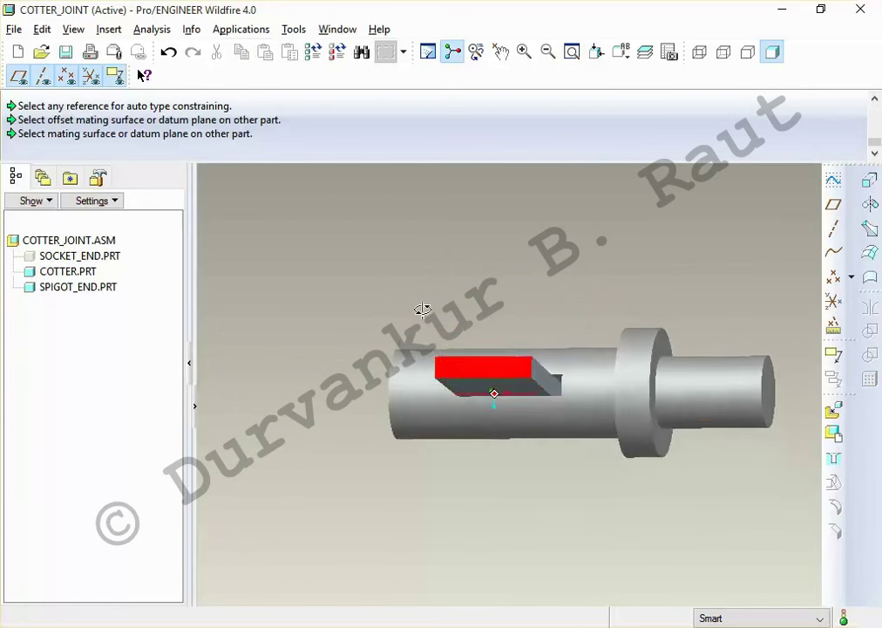
Reopen the spigot end's placement definition and add a new constraint
right_click(99, 290)
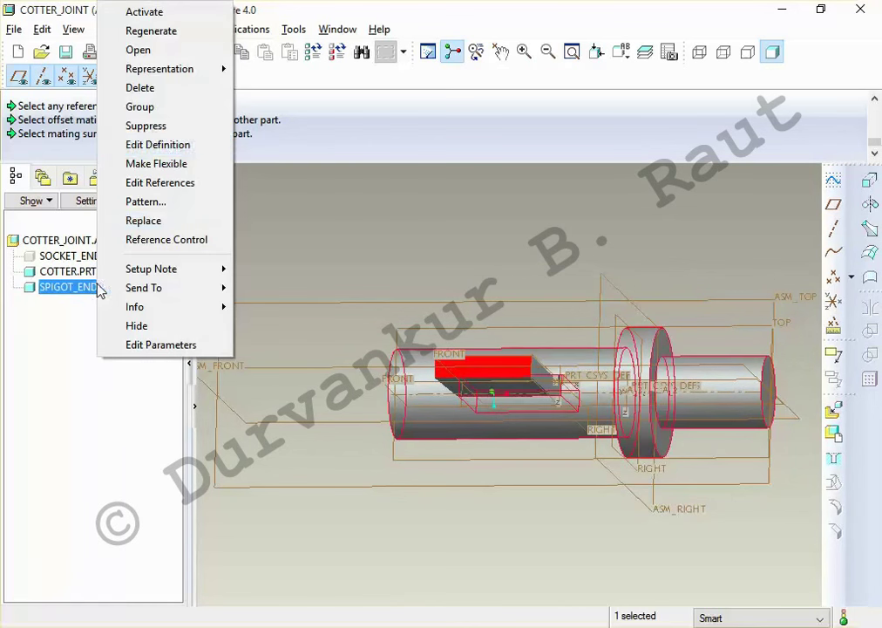
left_click(193, 144)
mouse_move(398, 291)
middle_mouse_down()
mouse_move(424, 266)
mouse_move(408, 292)
mouse_move(345, 255)
middle_mouse_up()
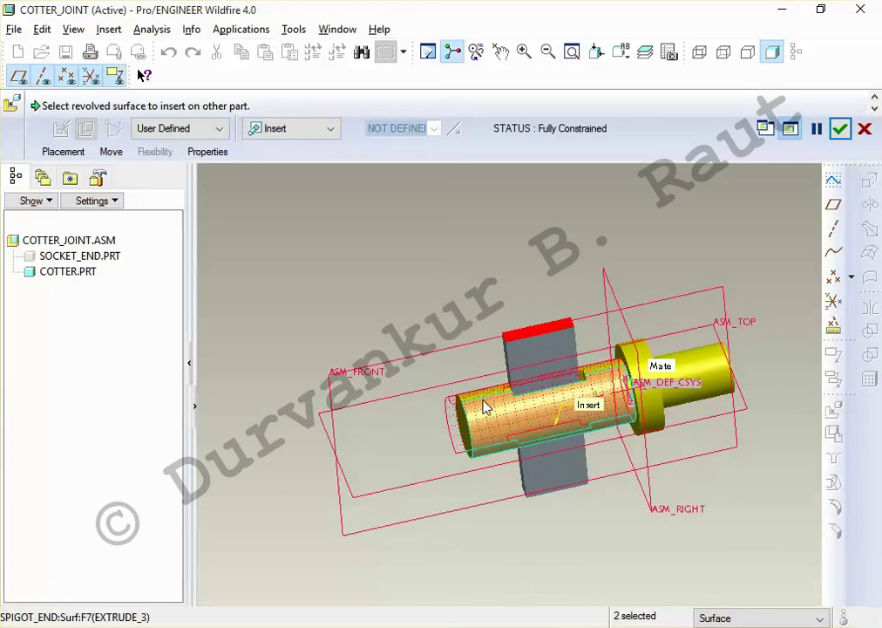
scroll(504, 418, "down", 3)
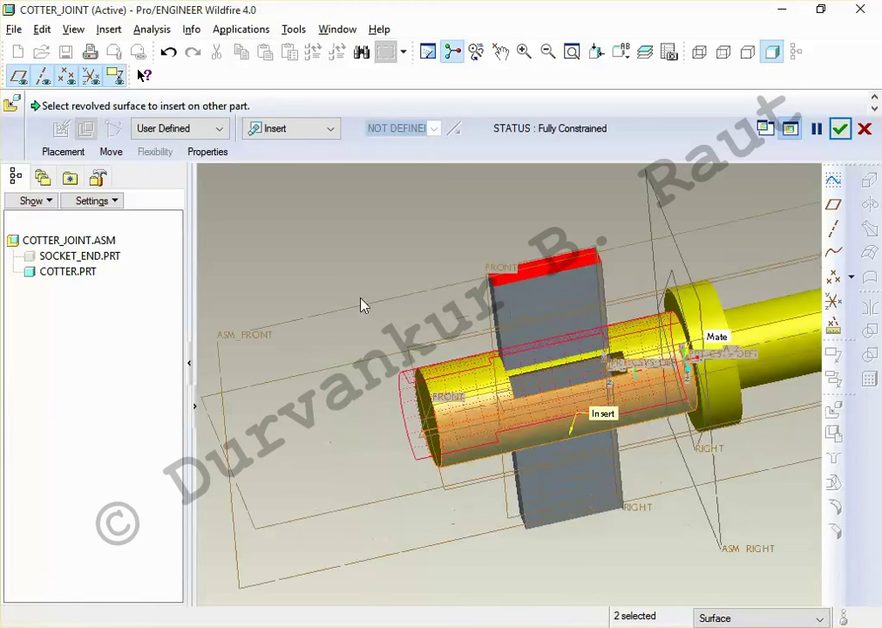
left_click(61, 152)
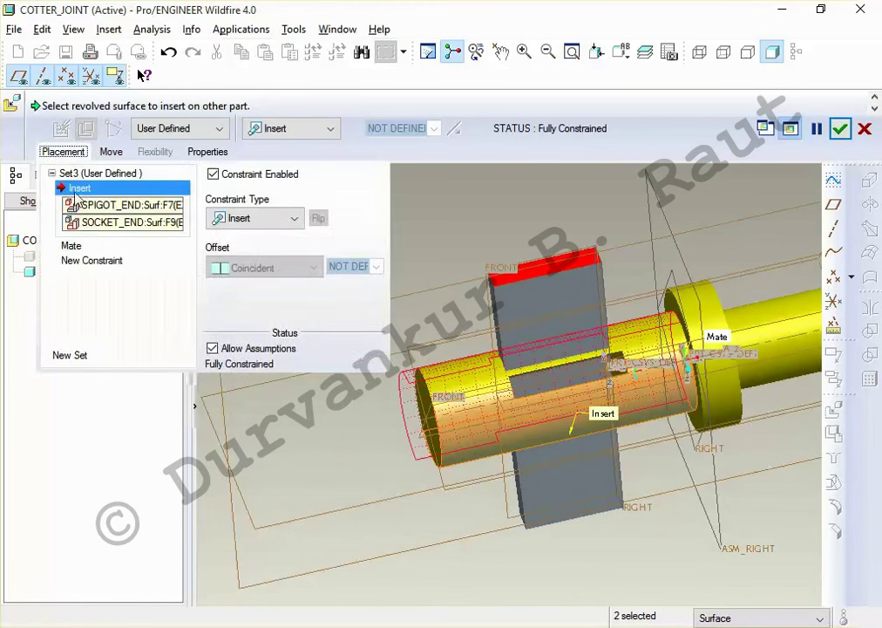
left_click(91, 261)
scroll(441, 380, "down", 2)
scroll(518, 410, "down", 2)
Mate the spigot's flat slot face coincident with the cotter face and finish the redefinition
middle_click_drag(518, 410, 597, 481)
left_click(608, 461)
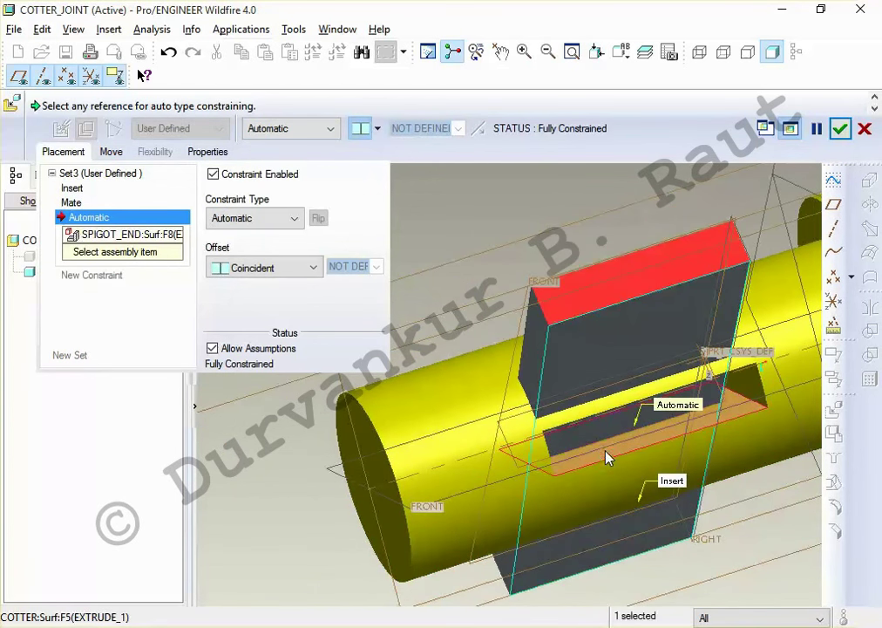
left_click(641, 349)
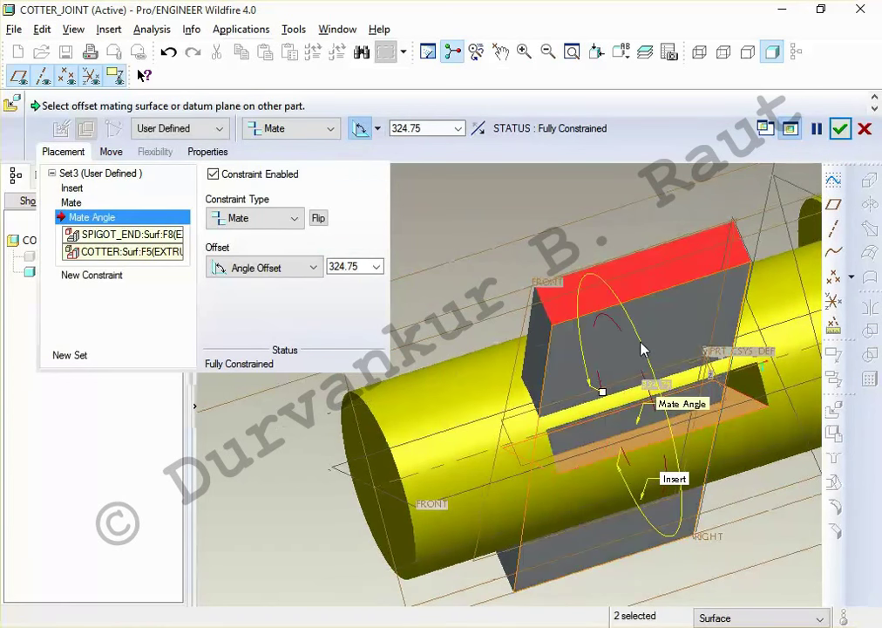
left_click(311, 266)
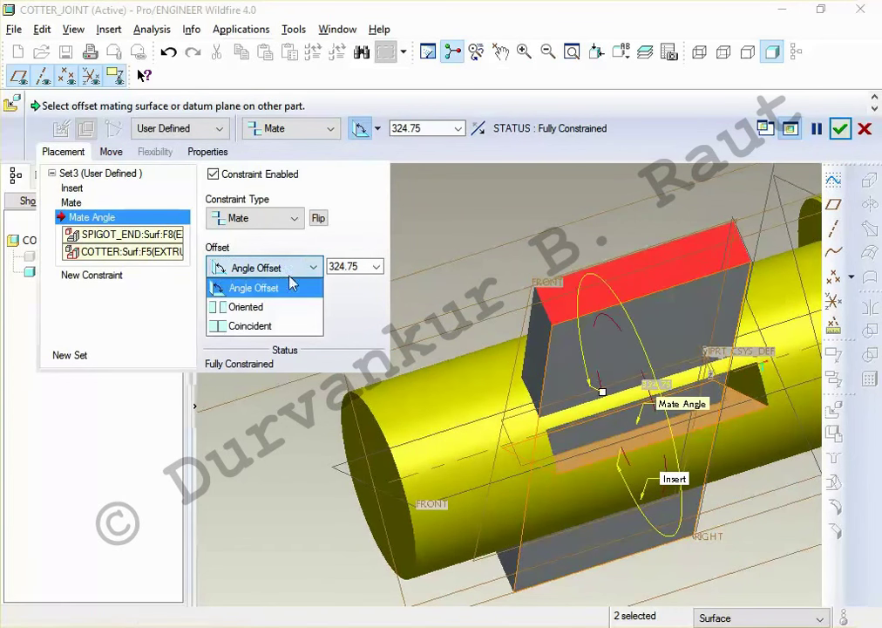
left_click(267, 328)
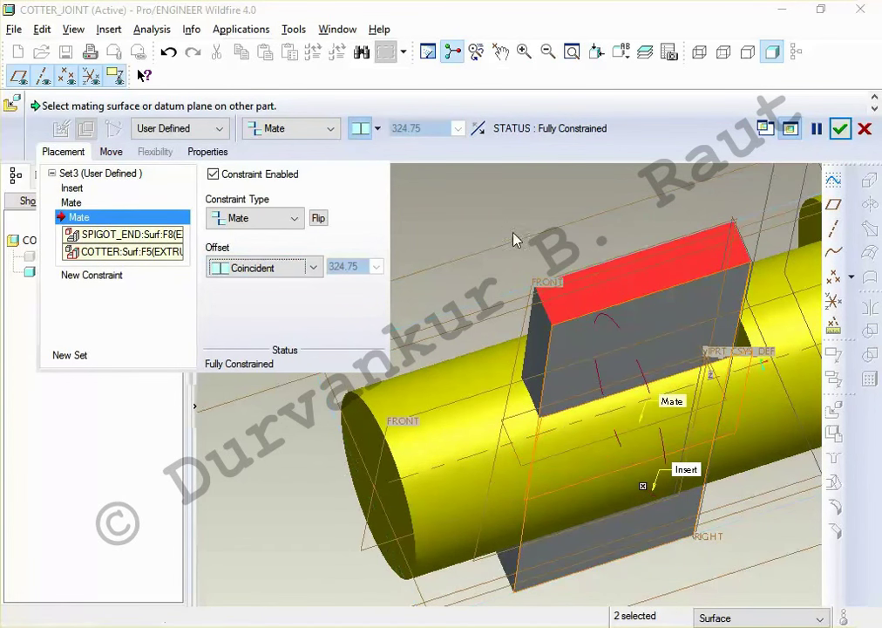
middle_click(514, 243)
scroll(380, 225, "down", 5)
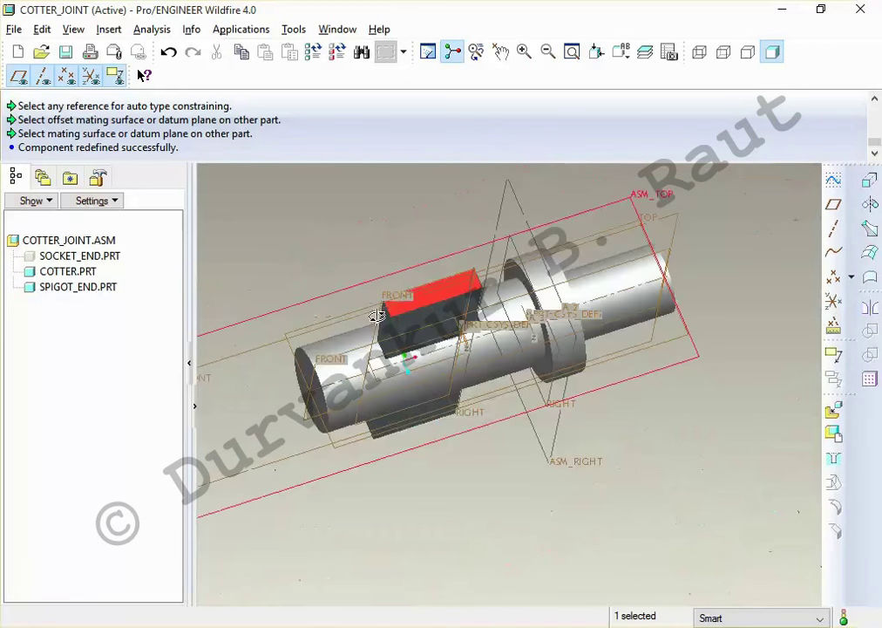
Unhide SOCKET_END.PRT so all three parts show again
middle_click_drag(375, 309, 324, 307)
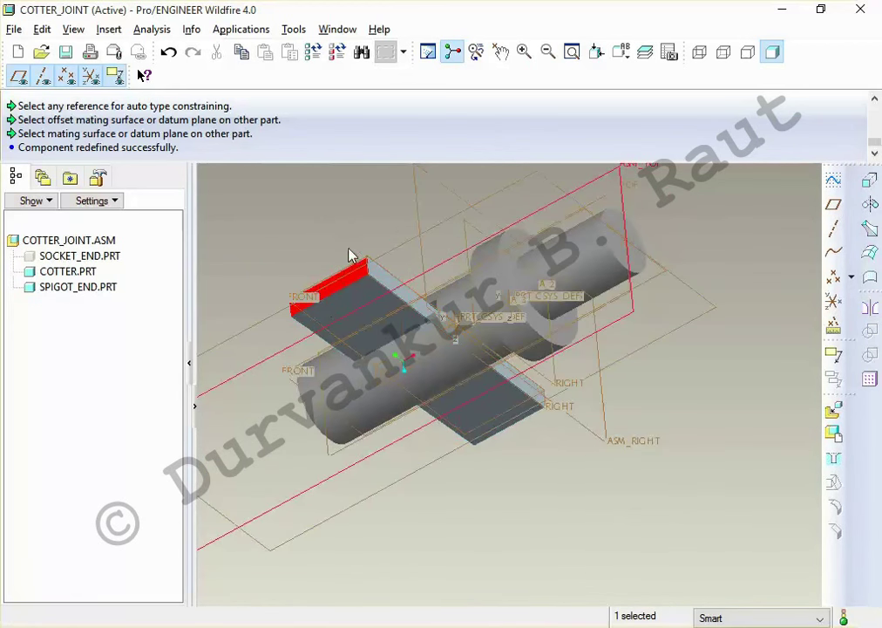
right_click(97, 258)
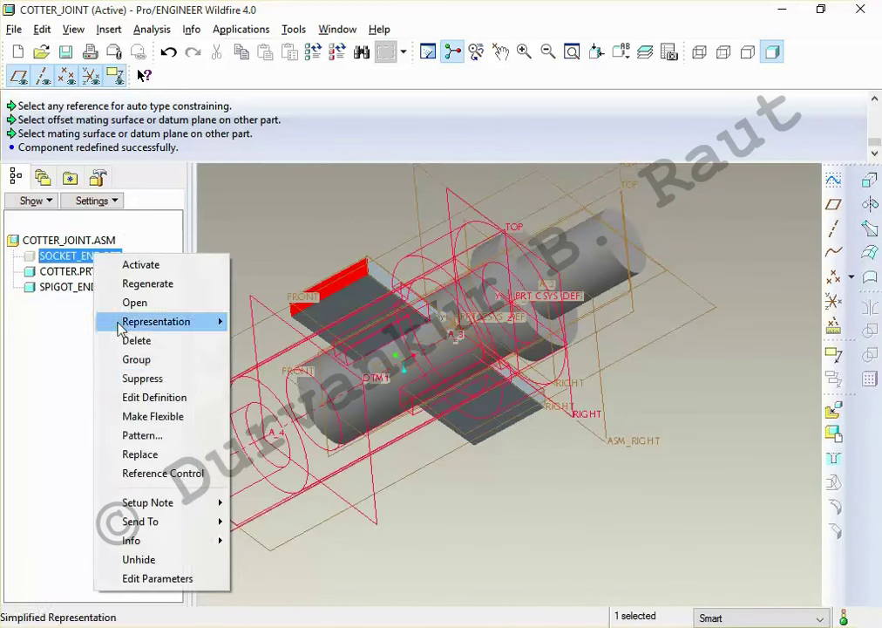
left_click(139, 560)
left_click(539, 523)
middle_click_drag(538, 522, 568, 520)
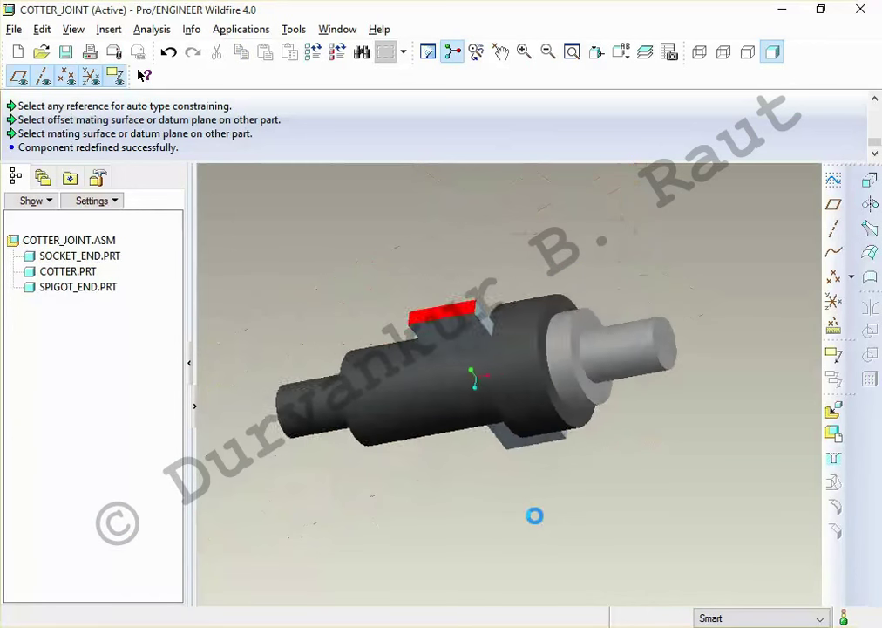
scroll(567, 519, "up", 3)
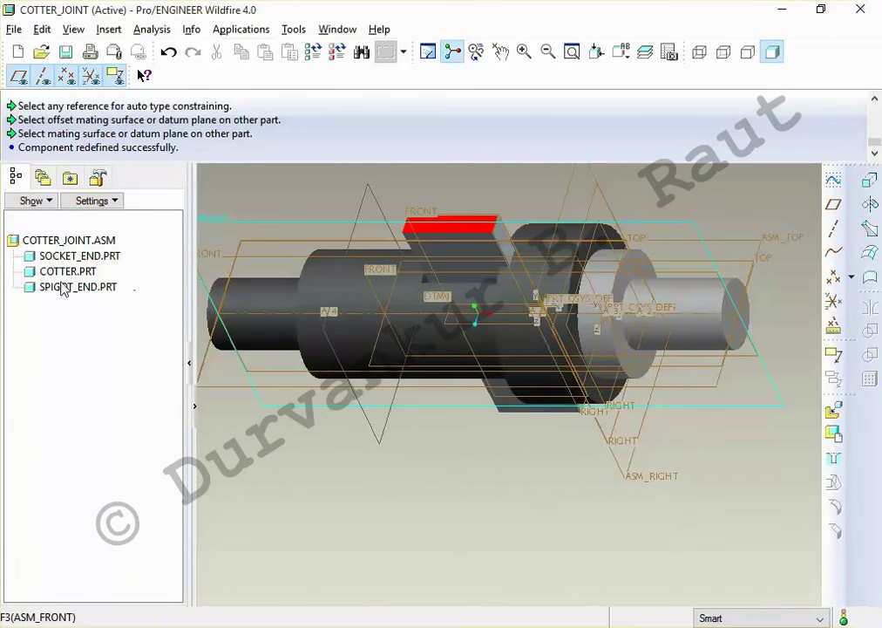
Open COTTER.PRT in its own window from the model tree
right_click(63, 287)
left_click(49, 271)
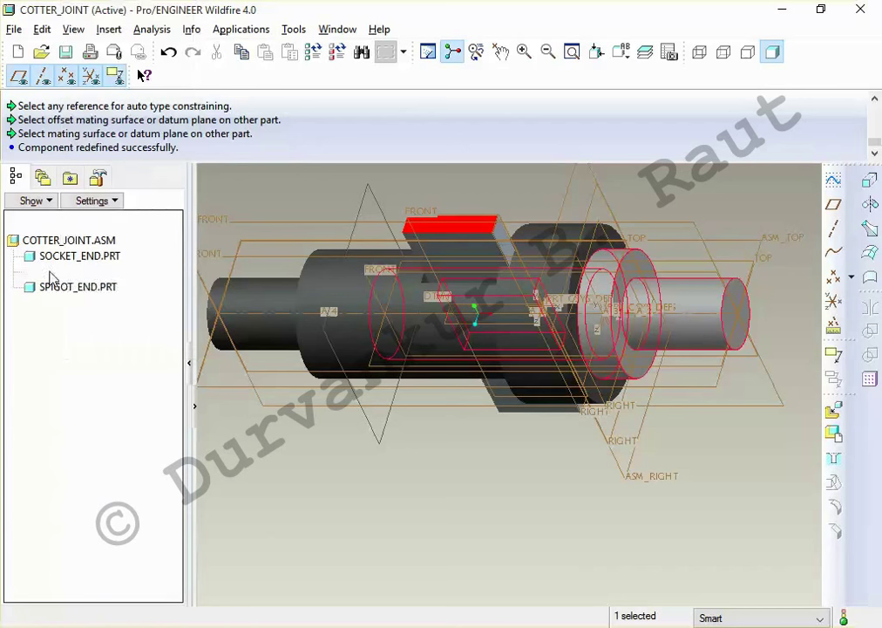
right_click(50, 271)
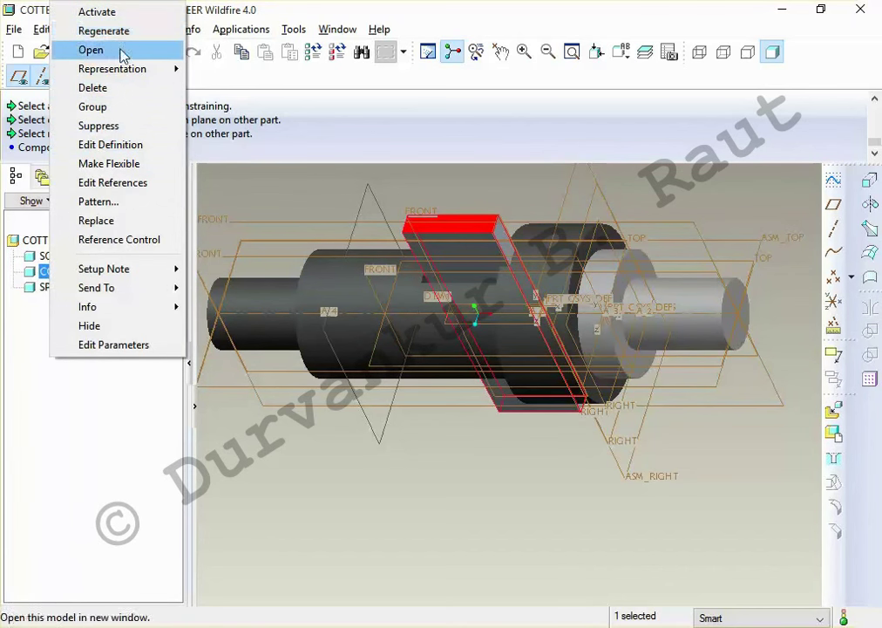
left_click(122, 50)
Apply the light ptc-ceramic appearance to the cotter
left_click(81, 36)
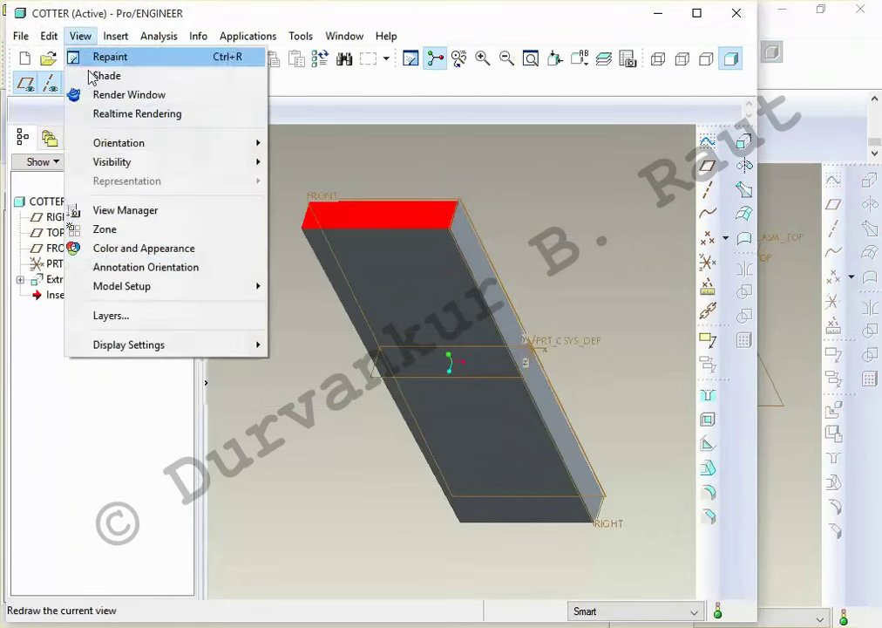
left_click(122, 248)
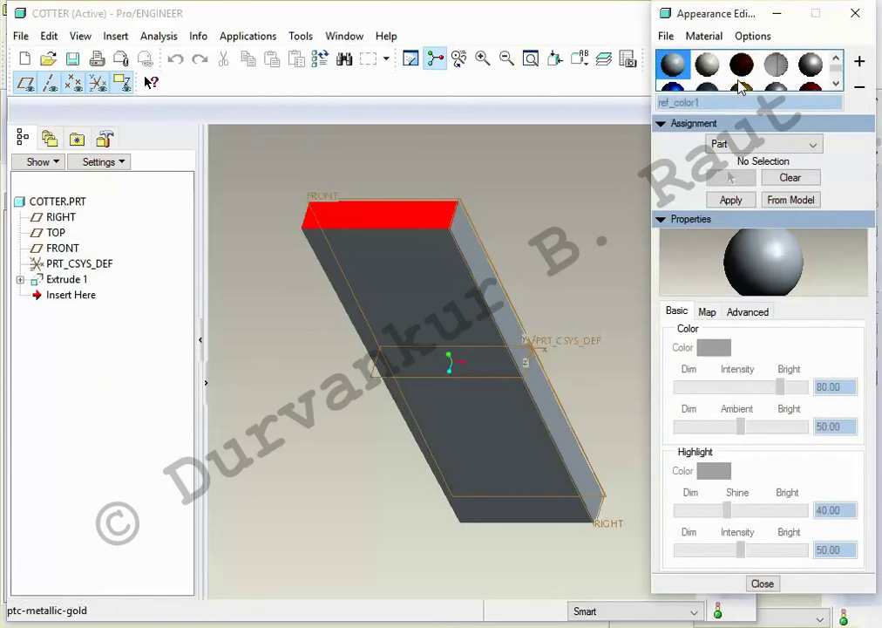
left_click(707, 65)
left_click(737, 202)
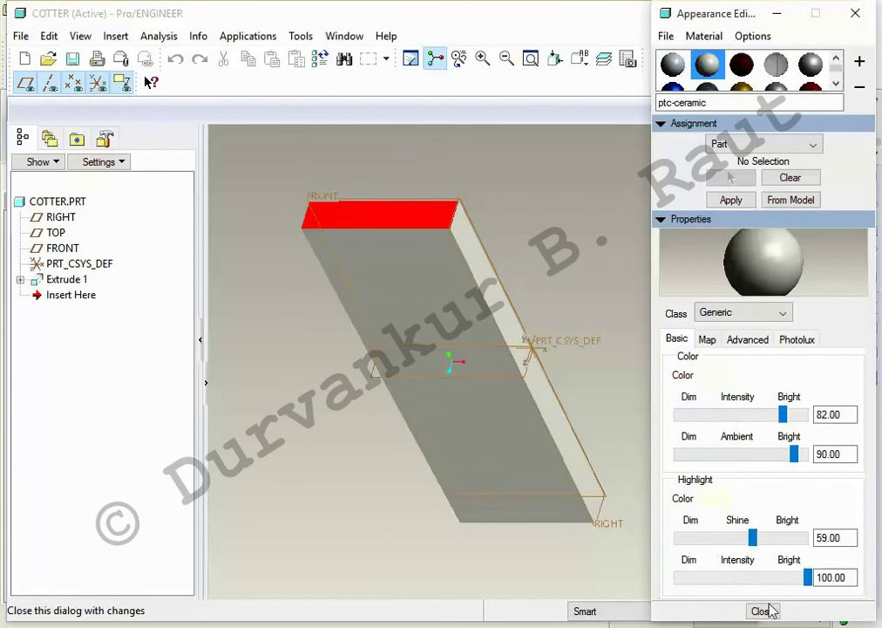
left_click(767, 610)
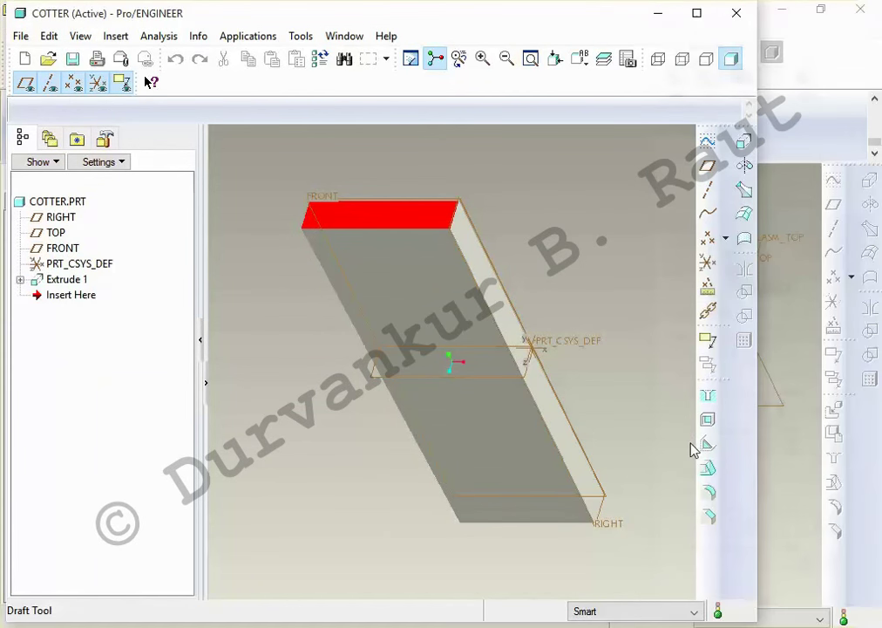
Save COTTER and close its window, returning to the COTTER_JOINT assembly
left_click(72, 58)
key("Return")
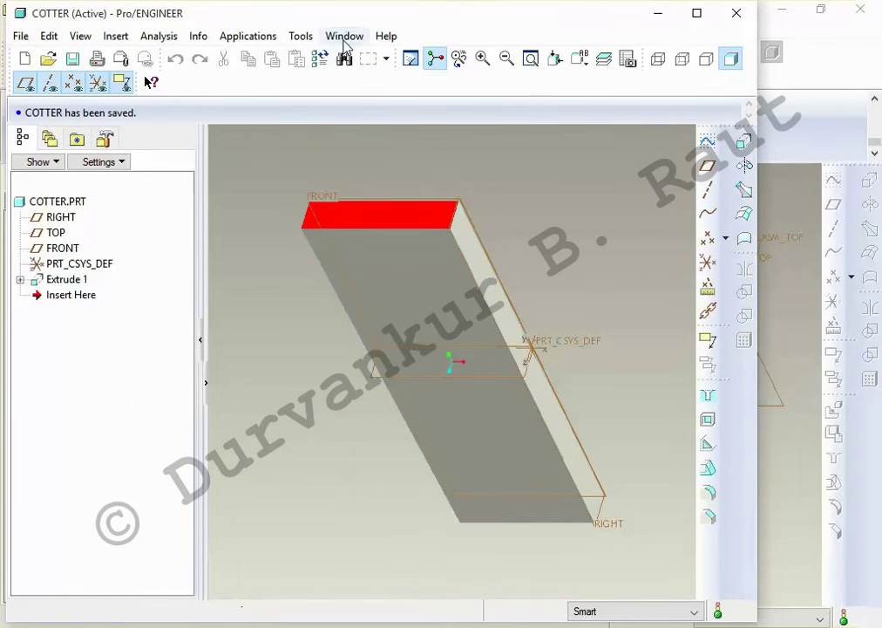
left_click(345, 39)
left_click(361, 95)
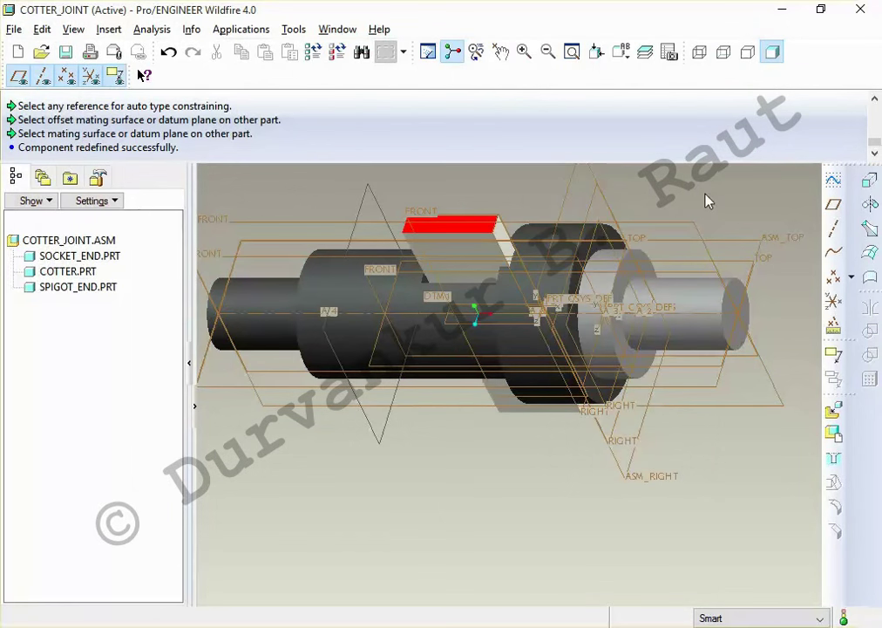
Hide the datum planes, axes, points and coordinate systems
scroll(699, 193, "up", 3)
scroll(699, 193, "up", 2)
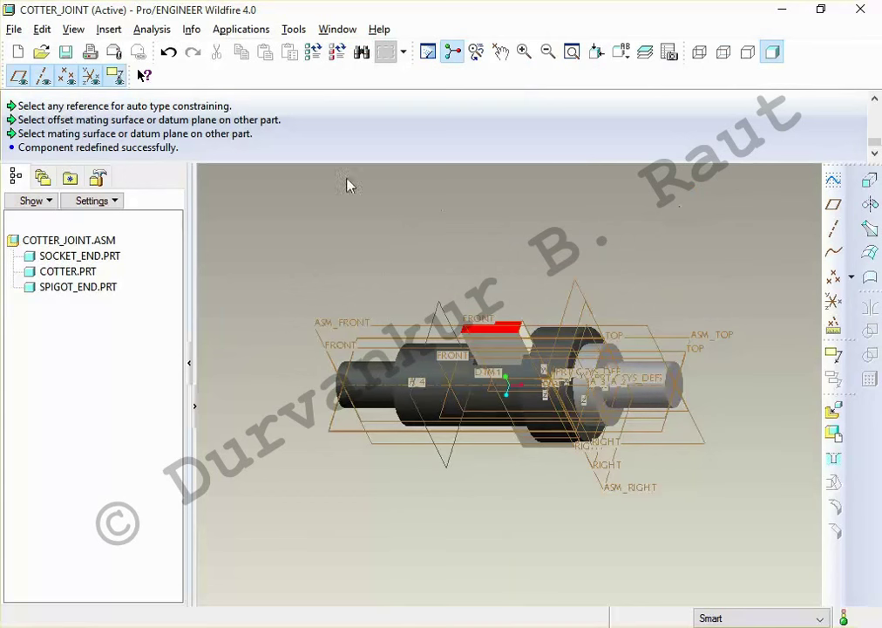
left_click(19, 76)
left_click(42, 76)
left_click(67, 76)
left_click(91, 76)
Inspect the finished joint close up and save the COTTER_JOINT assembly
middle_click_drag(363, 314, 388, 333)
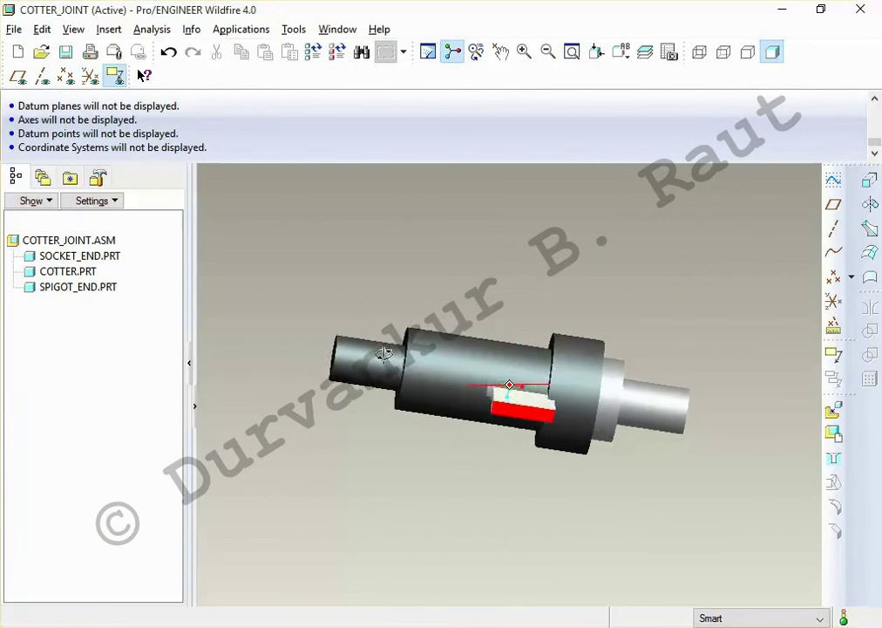
scroll(527, 401, "down", 3)
scroll(523, 366, "down", 2)
scroll(528, 355, "down", 2)
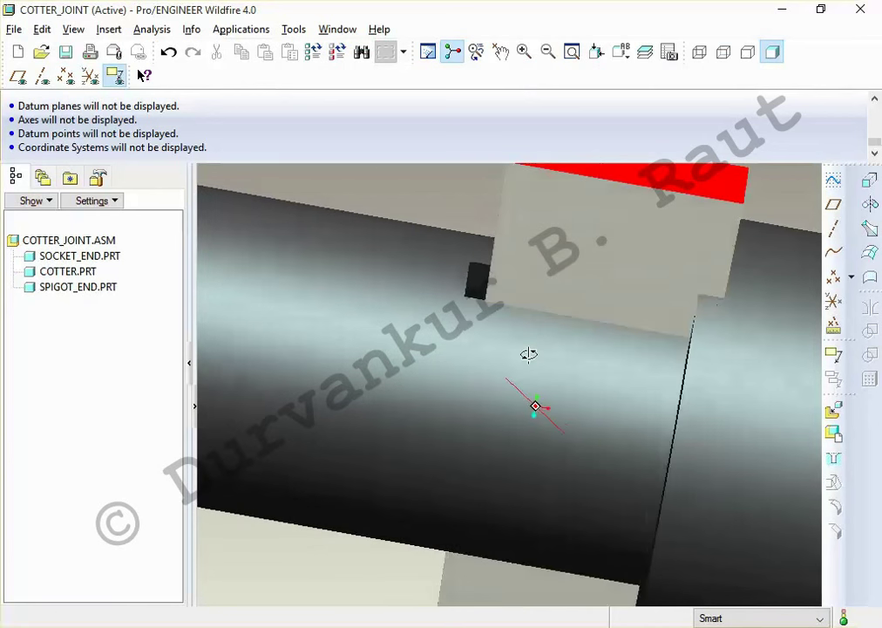
scroll(529, 377, "up", 1)
mouse_move(529, 376)
middle_mouse_down()
mouse_move(535, 232)
mouse_move(546, 223)
mouse_move(536, 200)
mouse_move(543, 201)
mouse_move(545, 210)
mouse_move(521, 213)
mouse_move(508, 241)
mouse_move(512, 266)
middle_mouse_up()
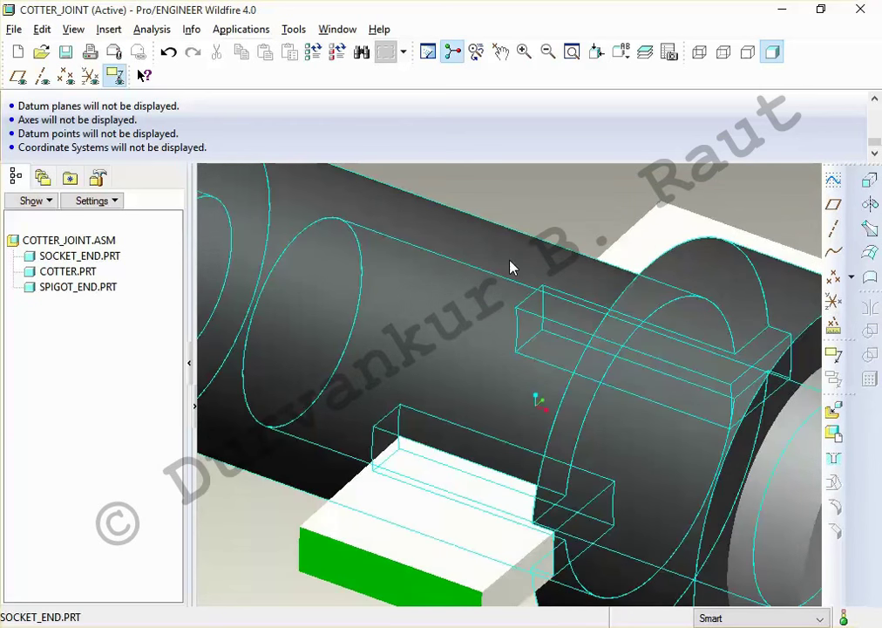
scroll(509, 259, "down", 5)
scroll(523, 244, "down", 1)
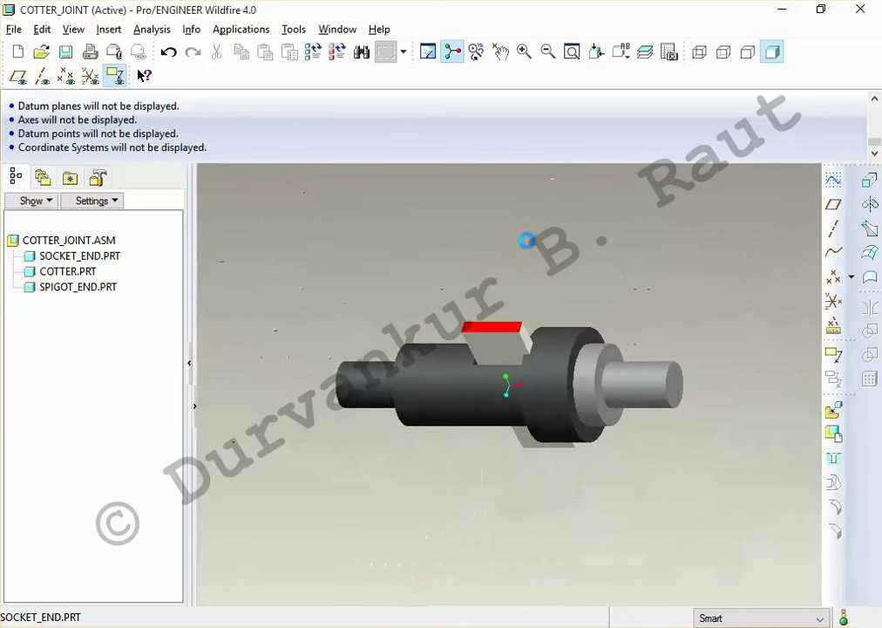
left_click(66, 52)
key("Return")
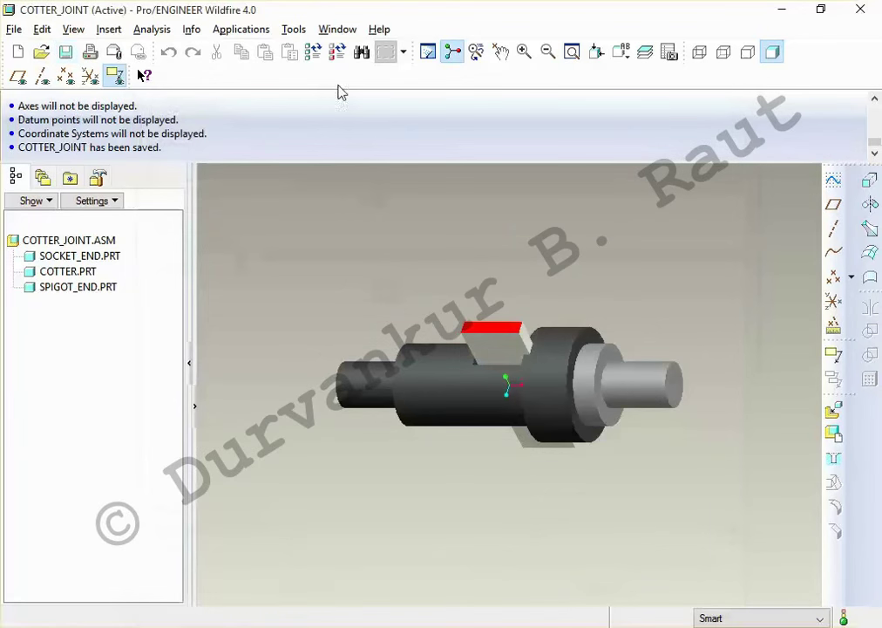